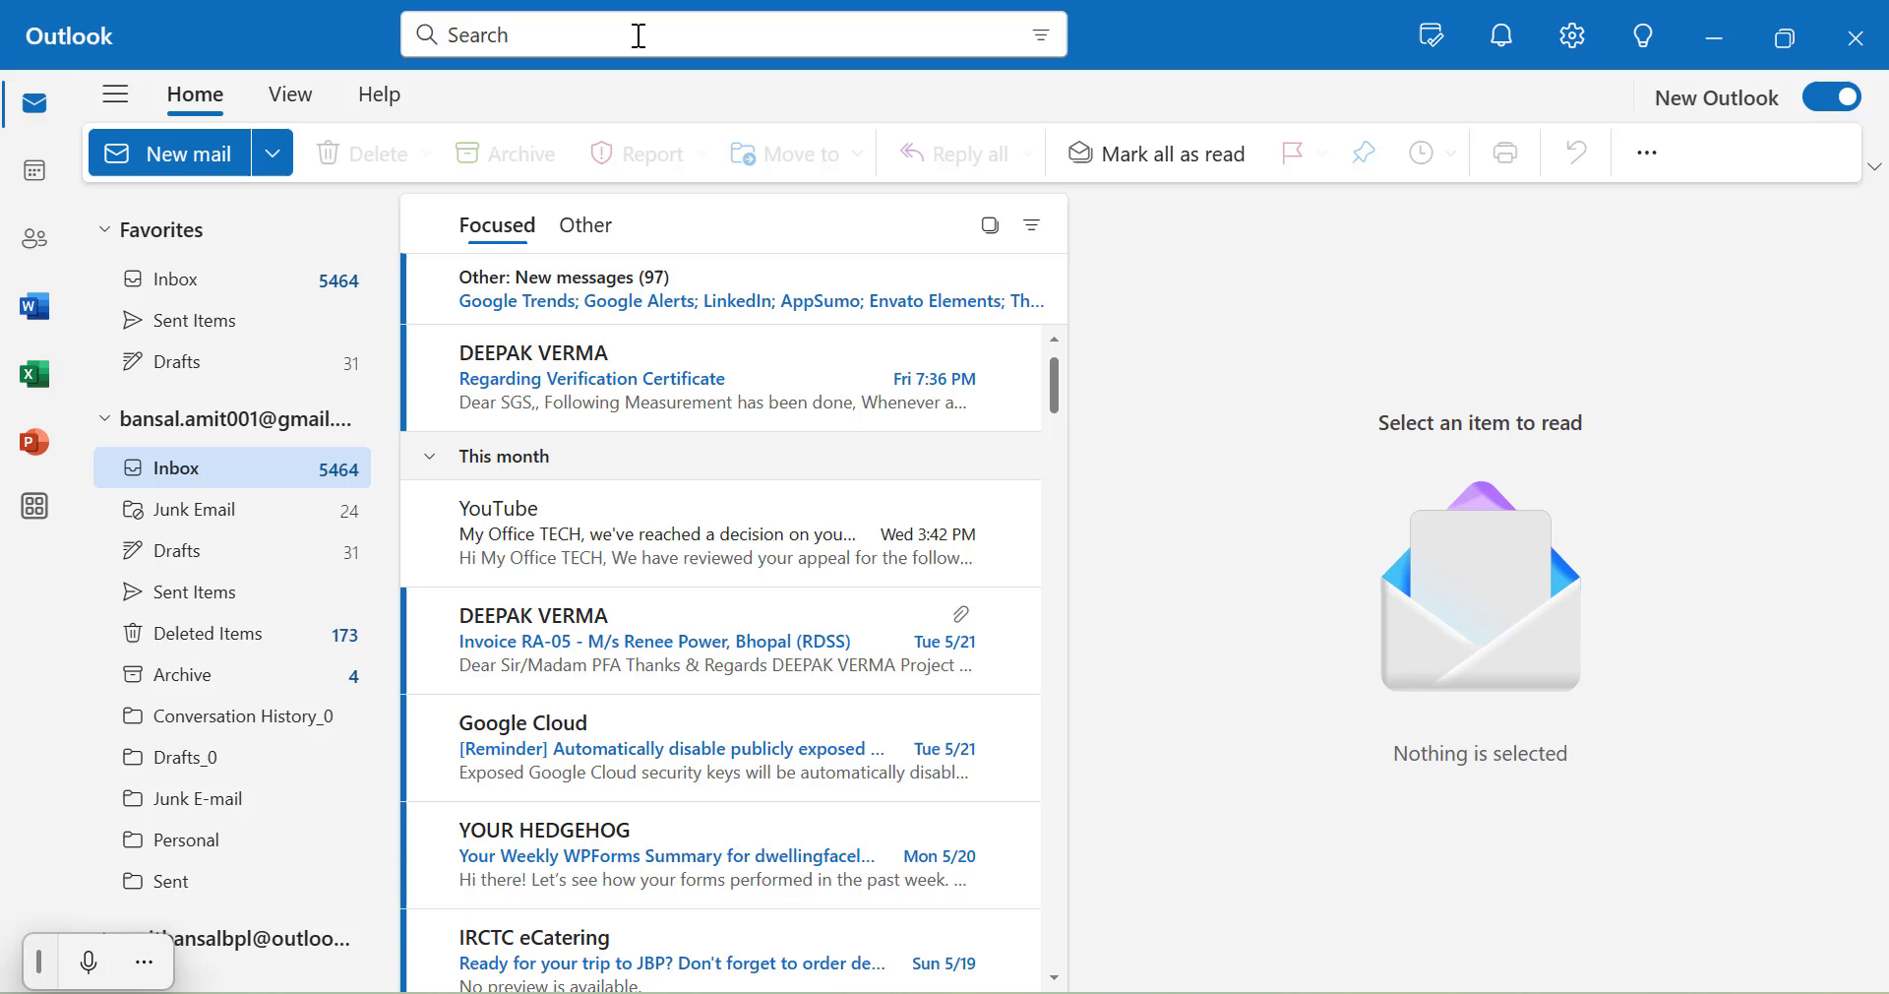
# - Search the mailbox for received:today, leaving only the bank remittance email and its attachment
pyautogui.click(640, 35)
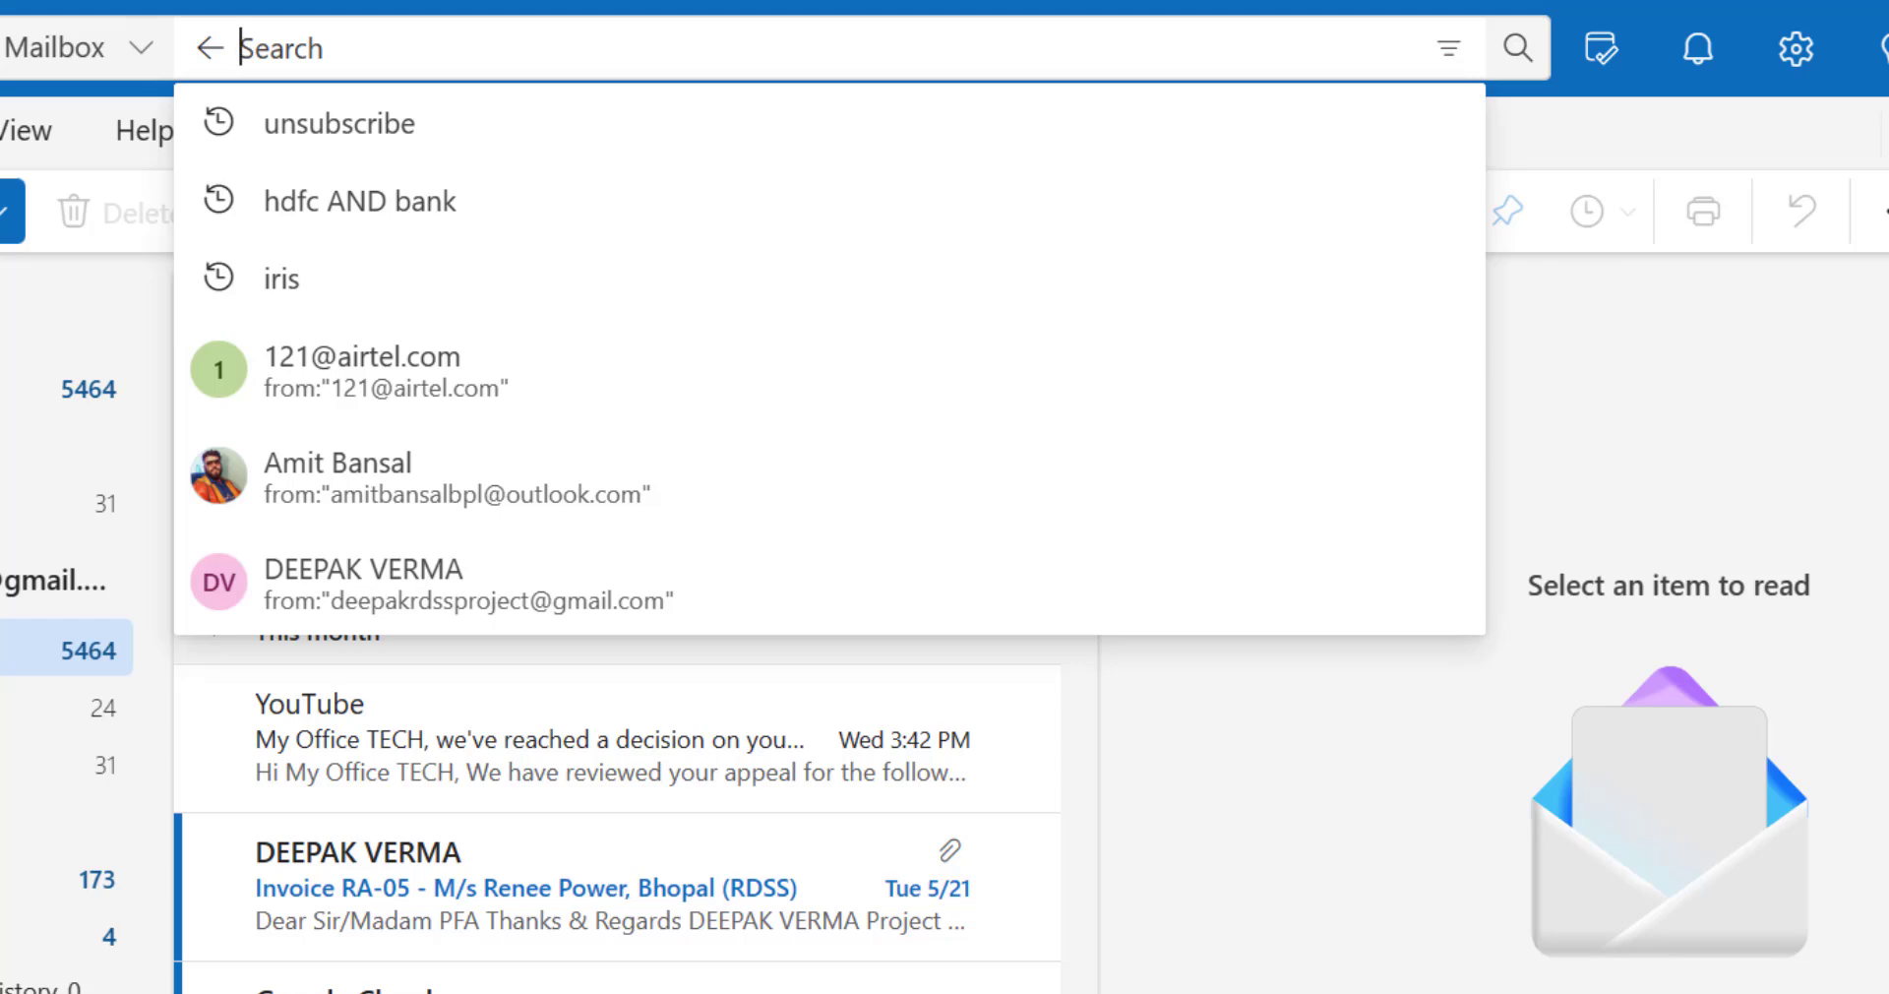
pyautogui.write('received')
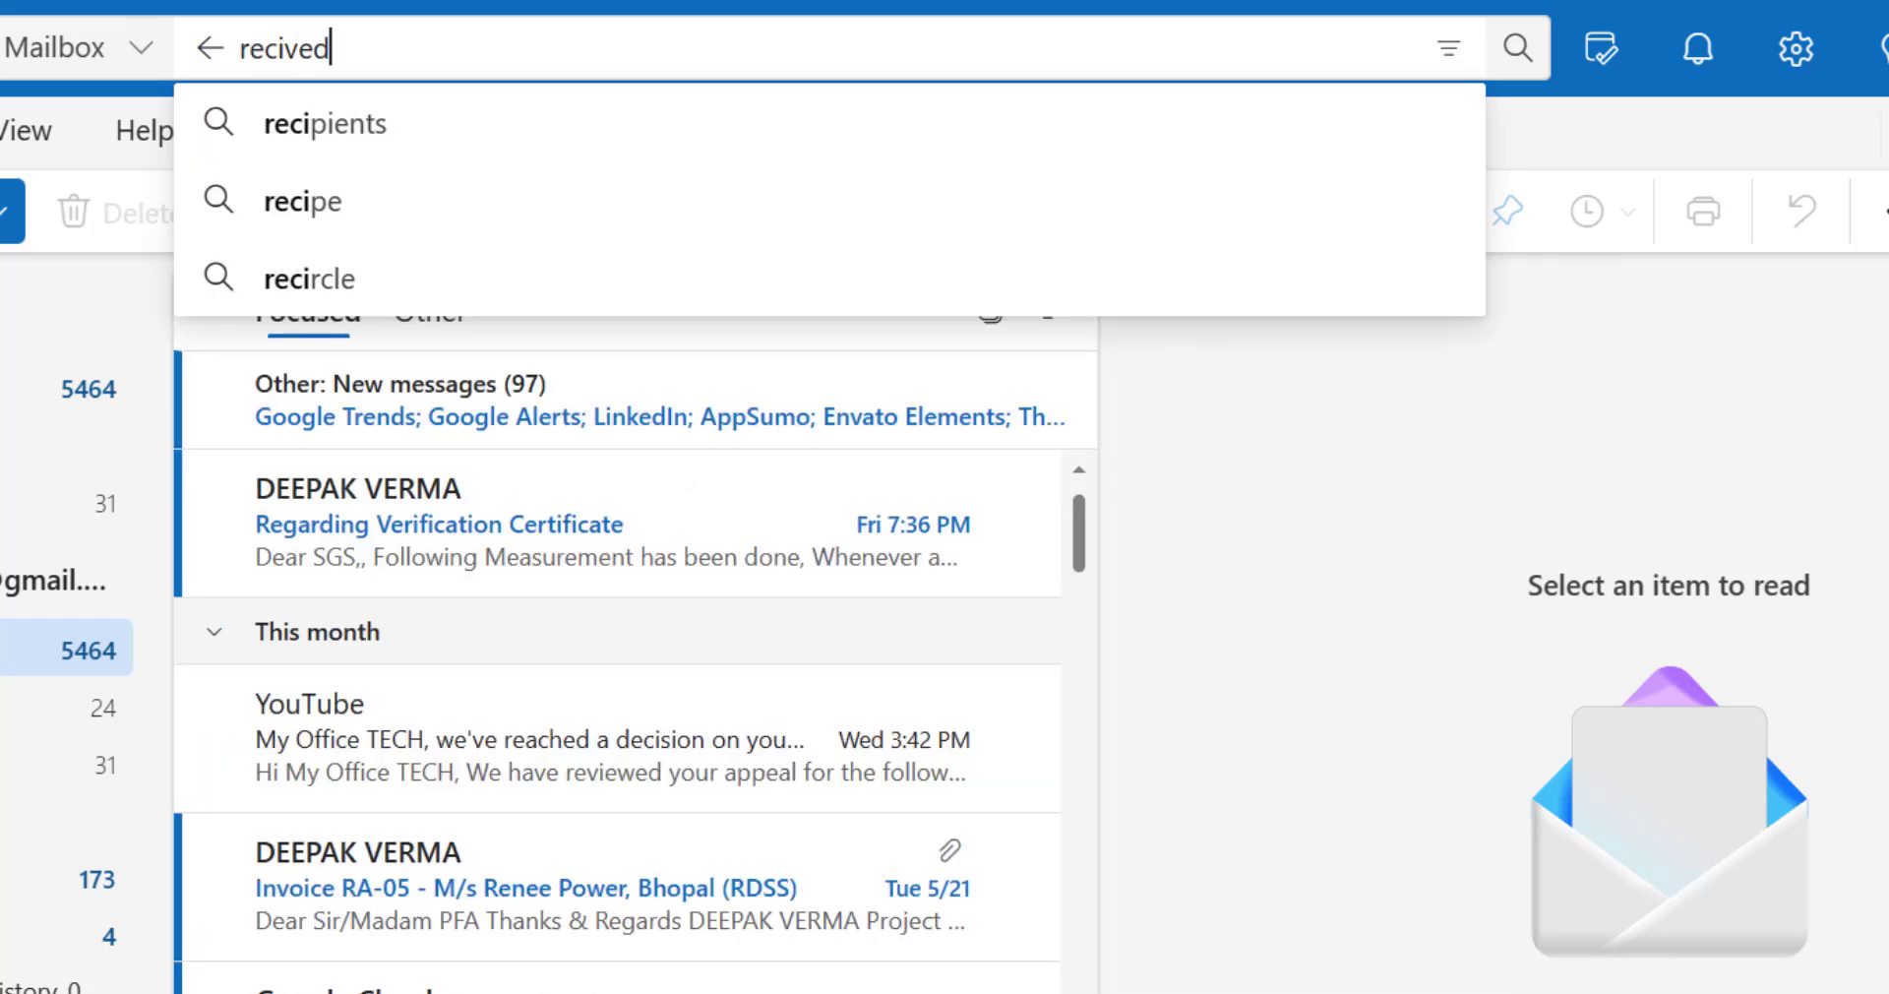
pyautogui.press('Left')
pyautogui.press('Left')
pyautogui.press('Left')
pyautogui.press('Left')
pyautogui.write('ed:')
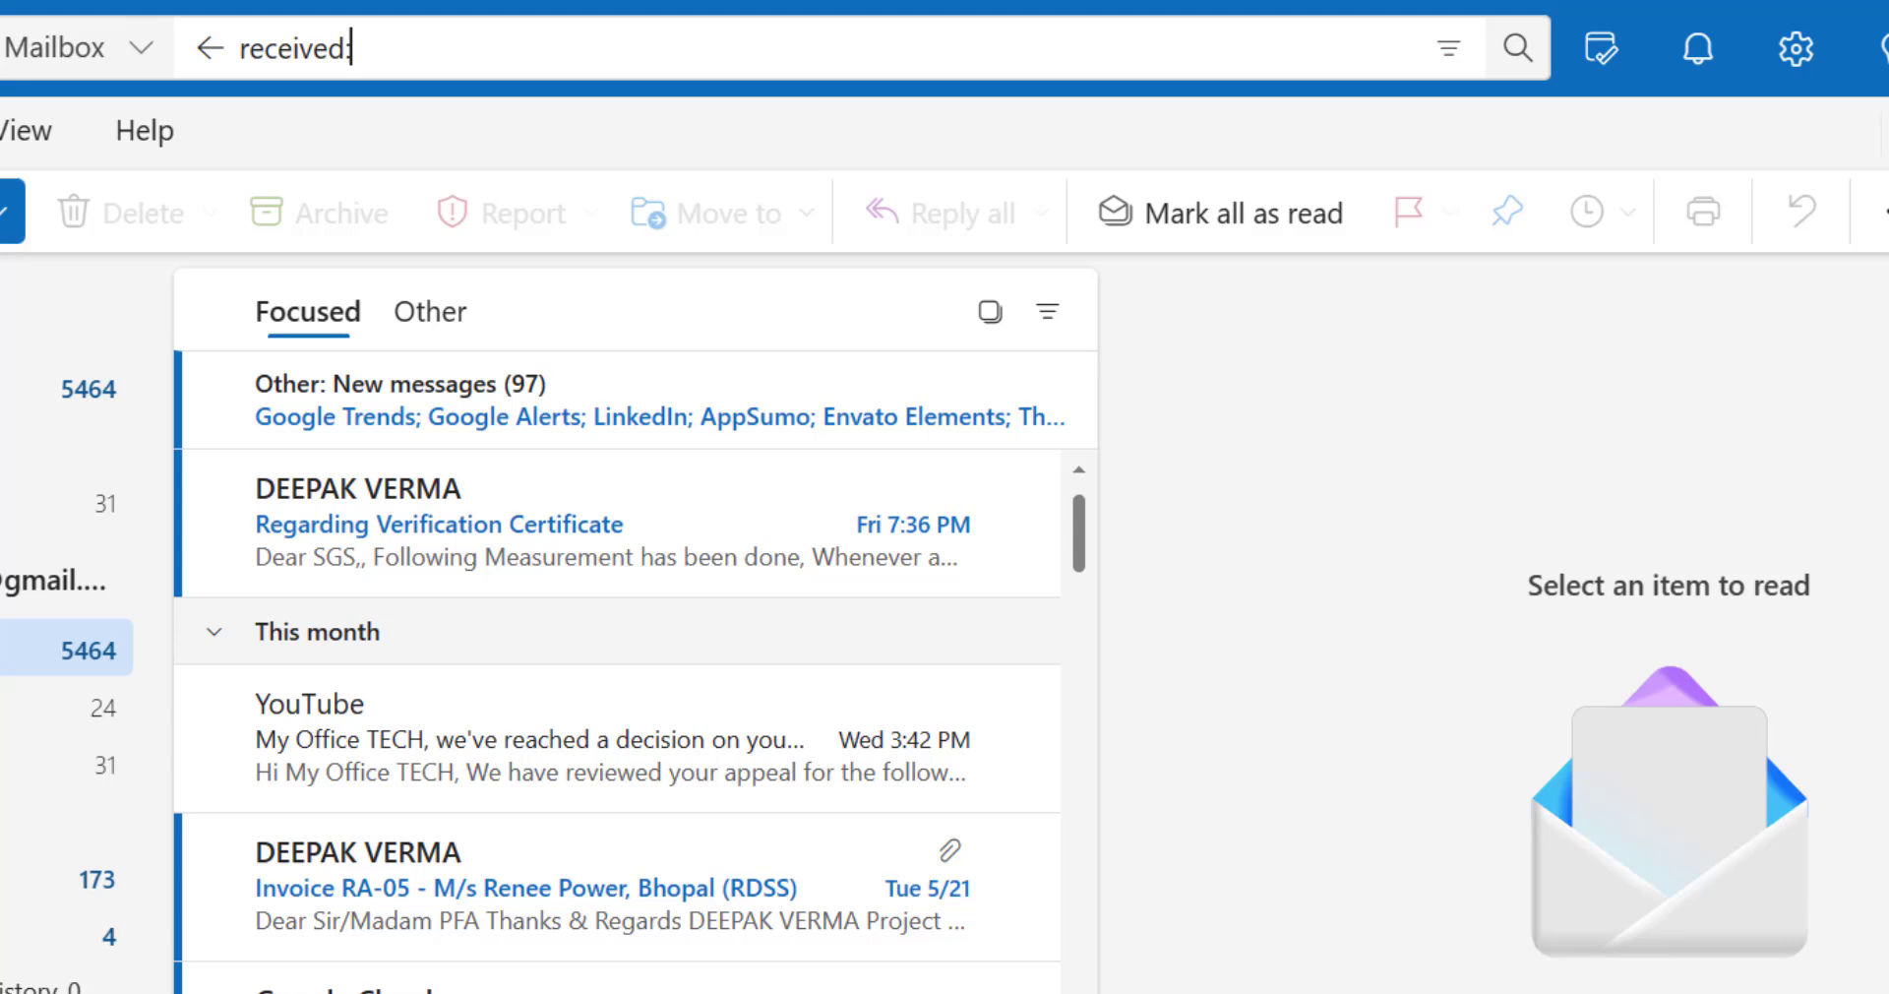
pyautogui.write('today')
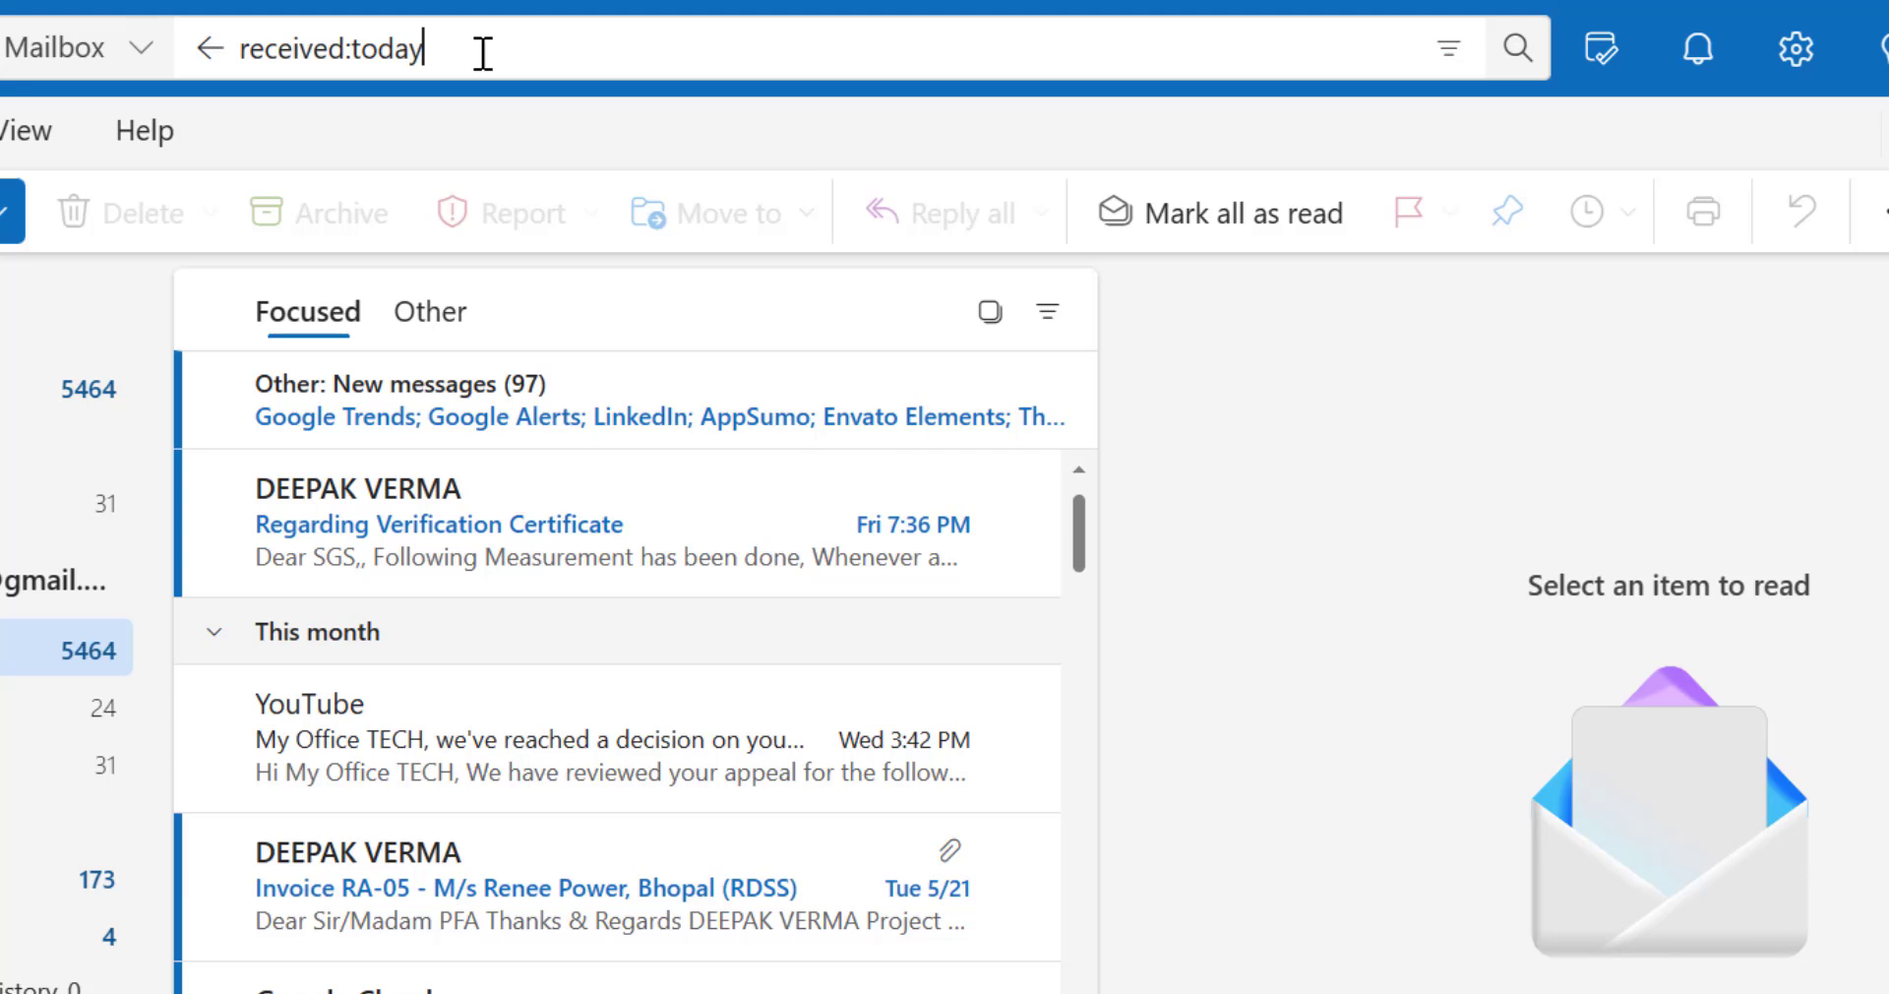
pyautogui.press('Return')
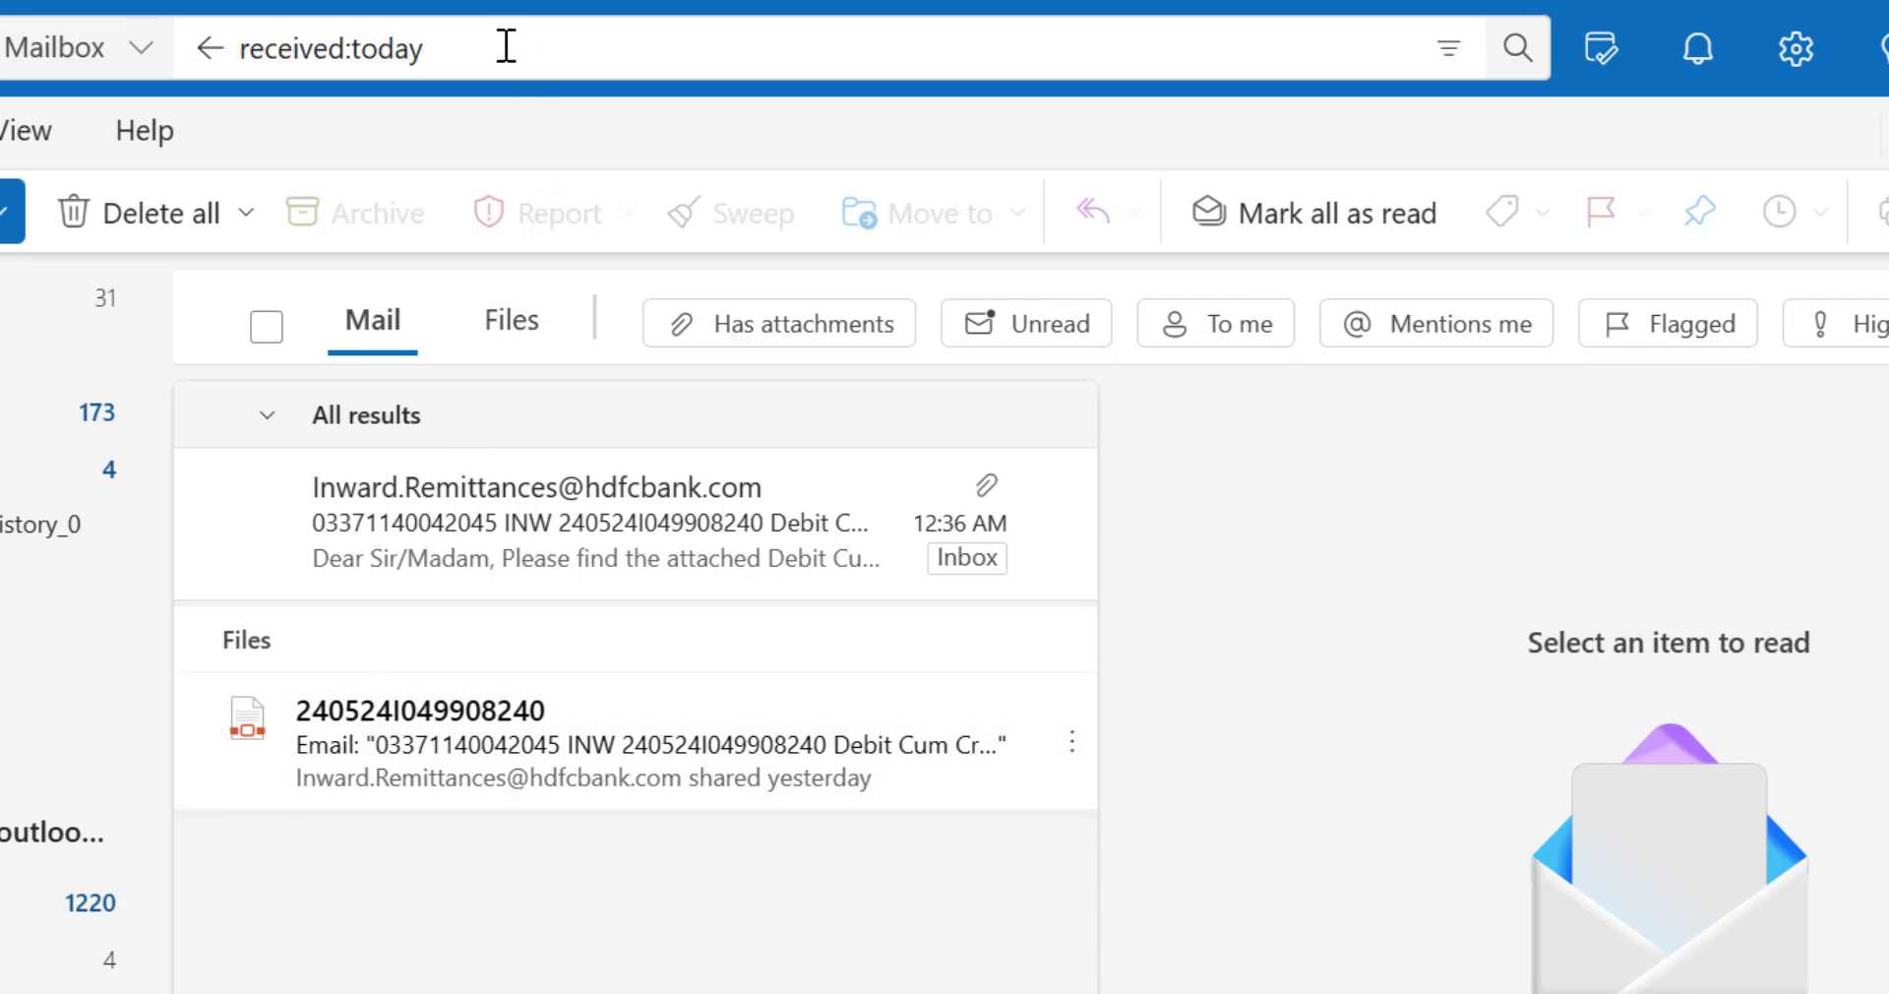
# - Run the search received:yesterday to list yesterday's mail
pyautogui.press('BackSpace')
pyautogui.press('BackSpace')
pyautogui.press('BackSpace')
pyautogui.press('Return')
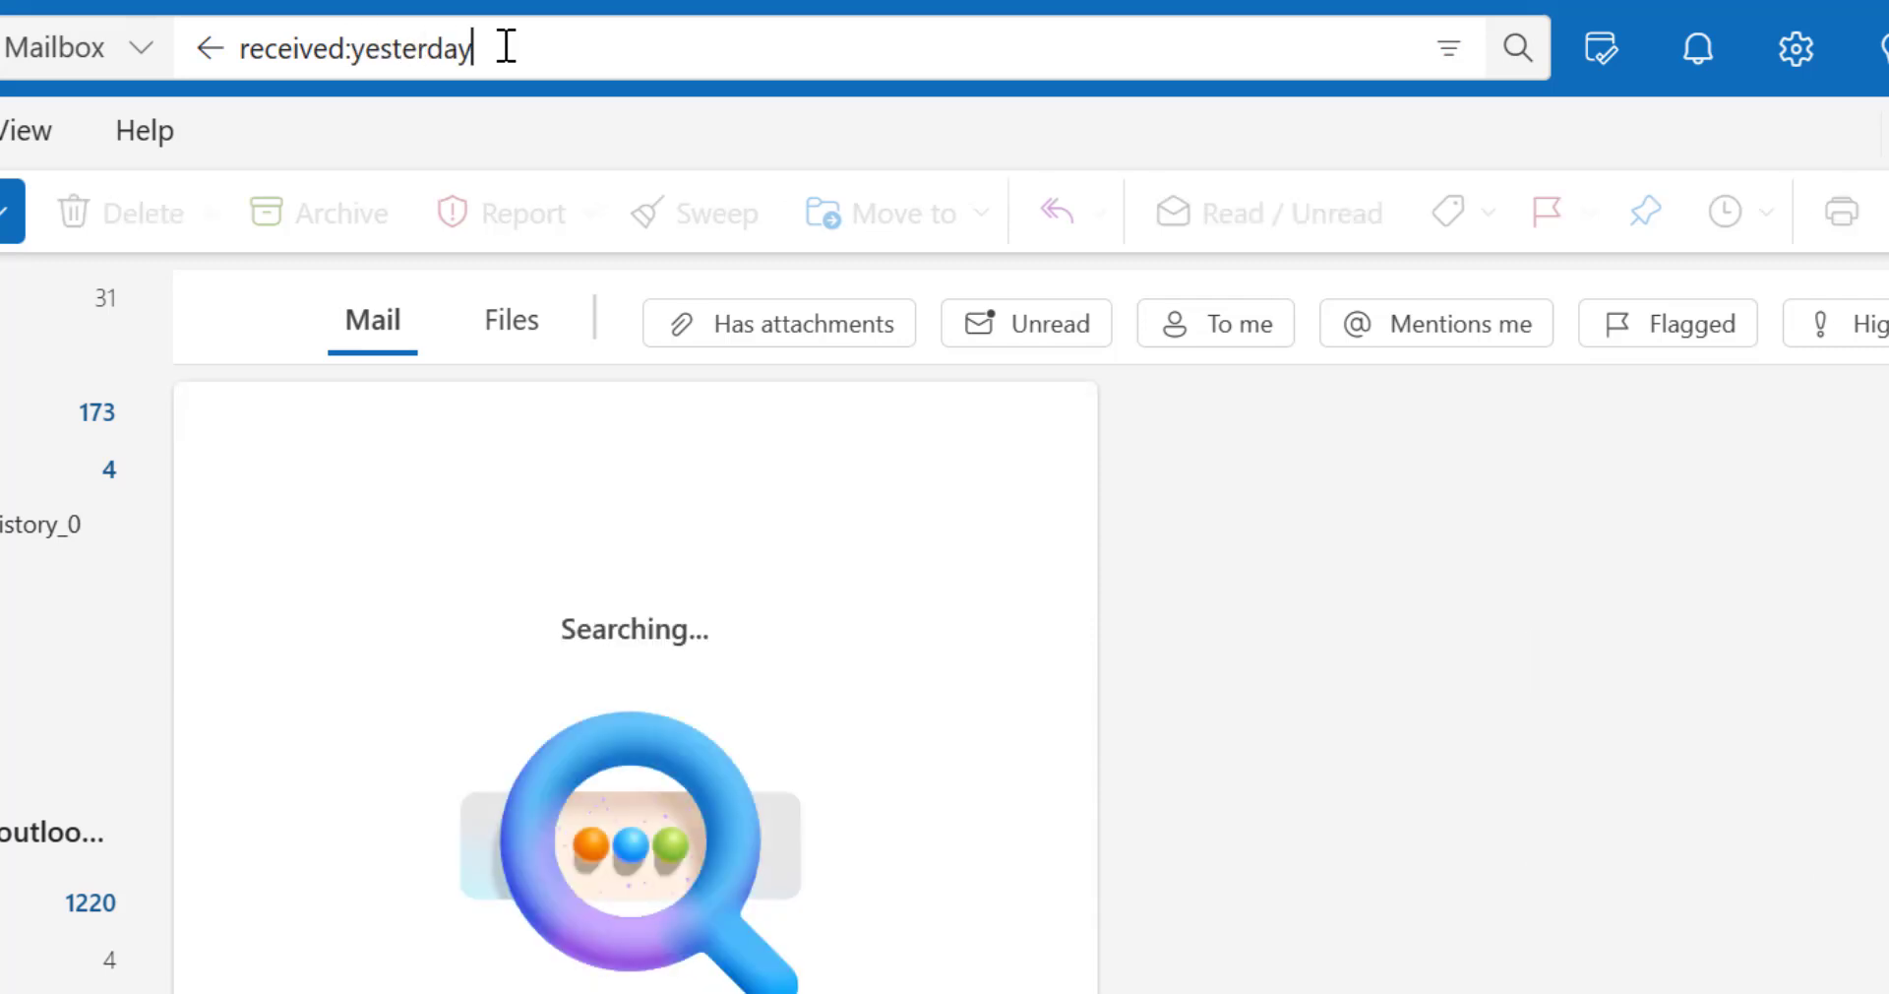
pyautogui.scroll(-10, 581, 772)
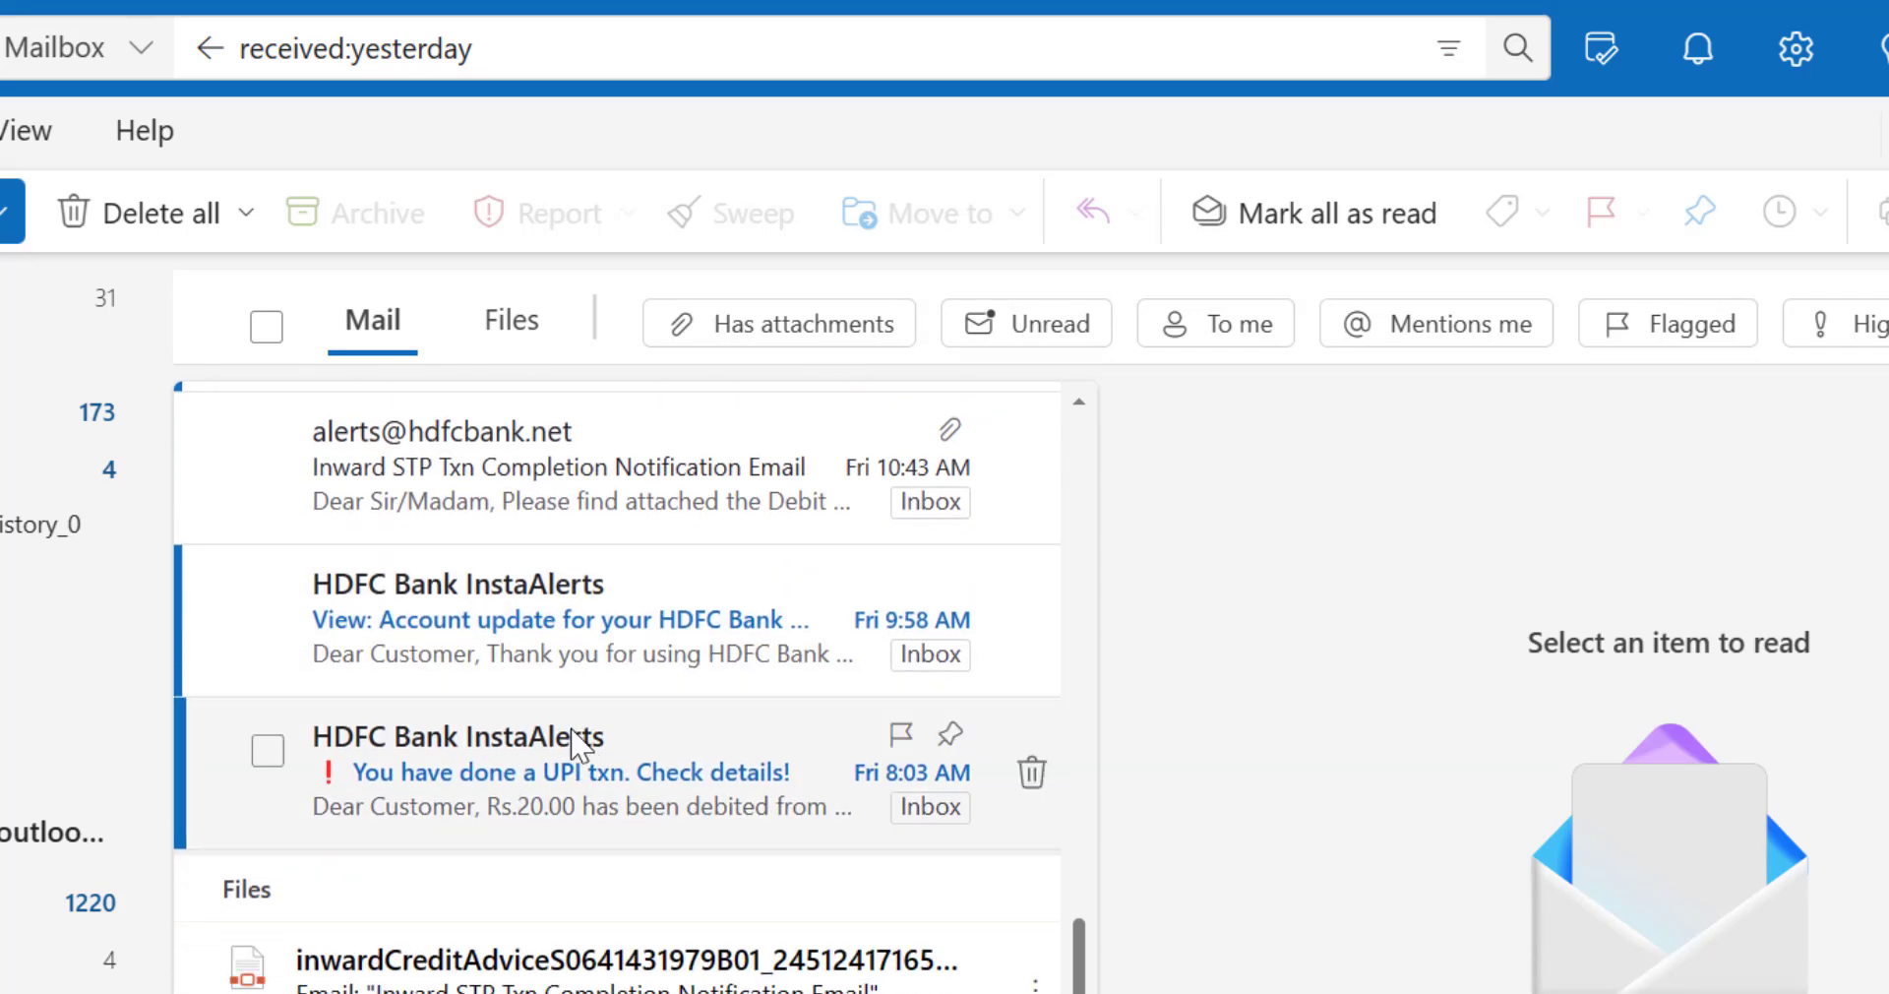
# - Change the query to received:this week and look through the results
pyautogui.hotkey('shift', 'Left')
pyautogui.hotkey('shift', 'Left')
pyautogui.hotkey('shift', 'Left')
pyautogui.hotkey('shift', 'Left')
pyautogui.hotkey('shift', 'Left')
pyautogui.hotkey('shift', 'Left')
pyautogui.hotkey('shift', 'Left')
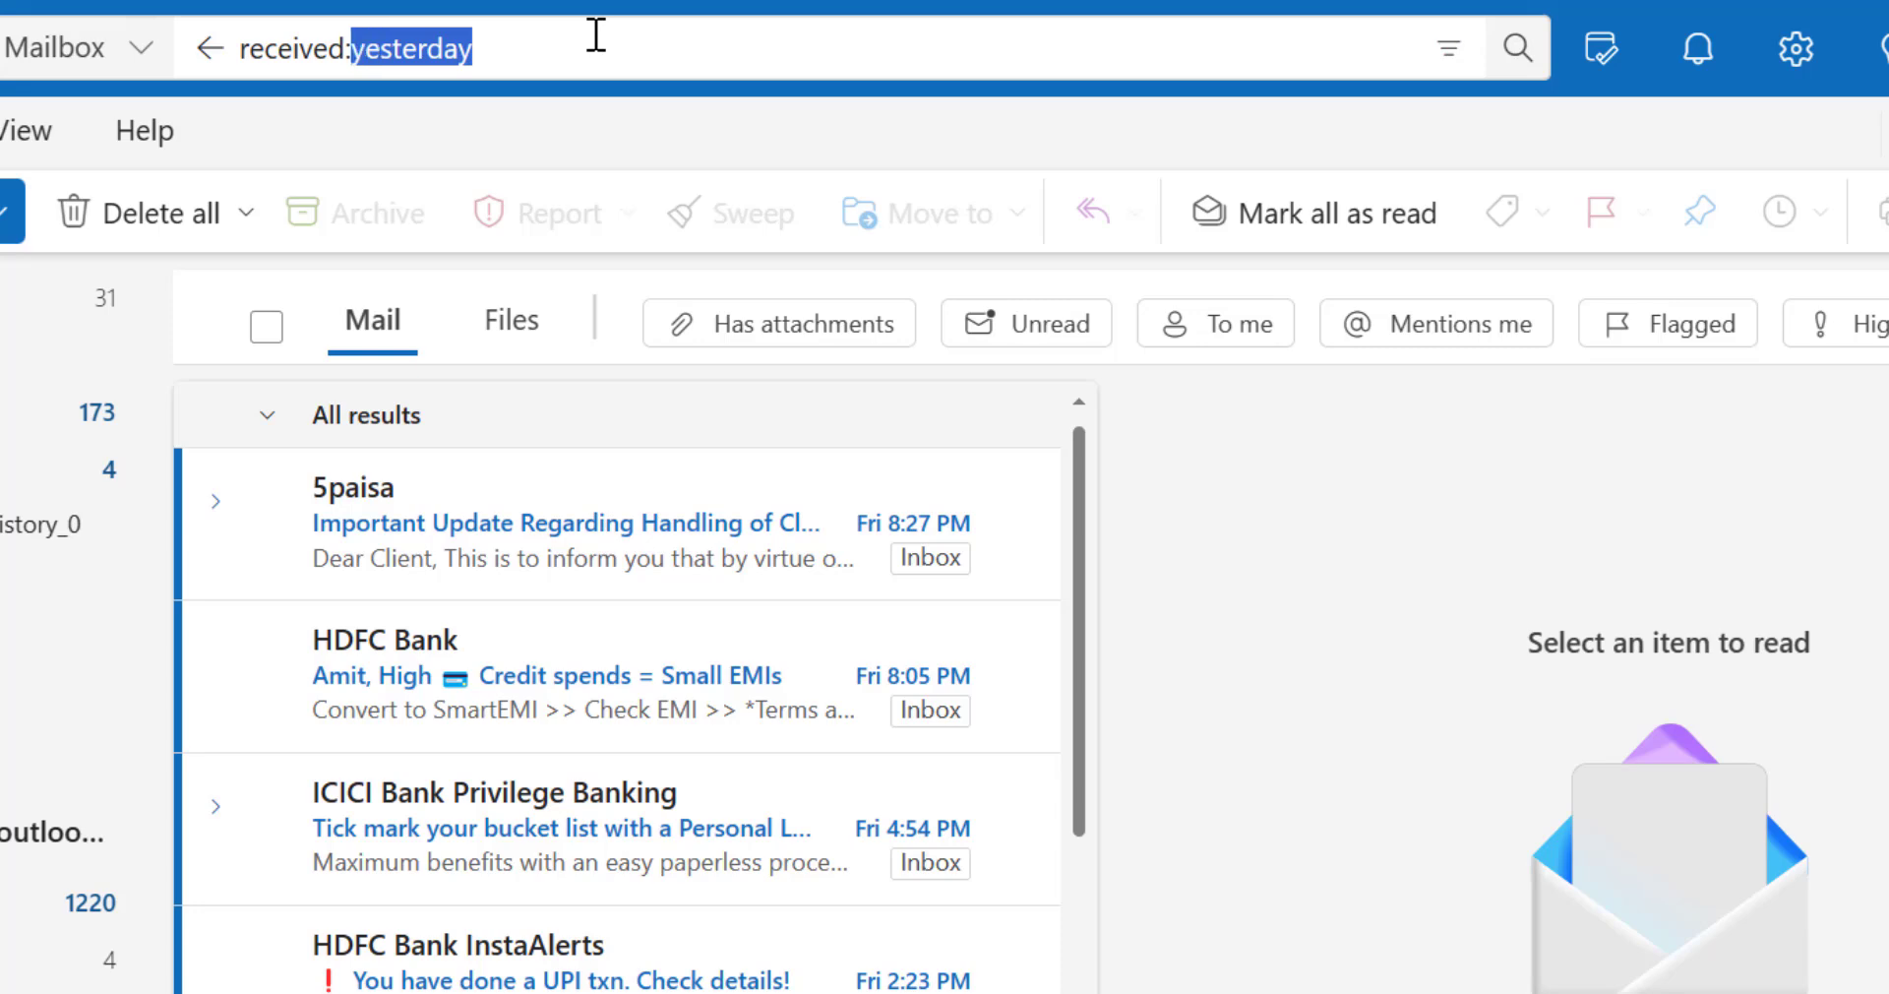
pyautogui.write('this week')
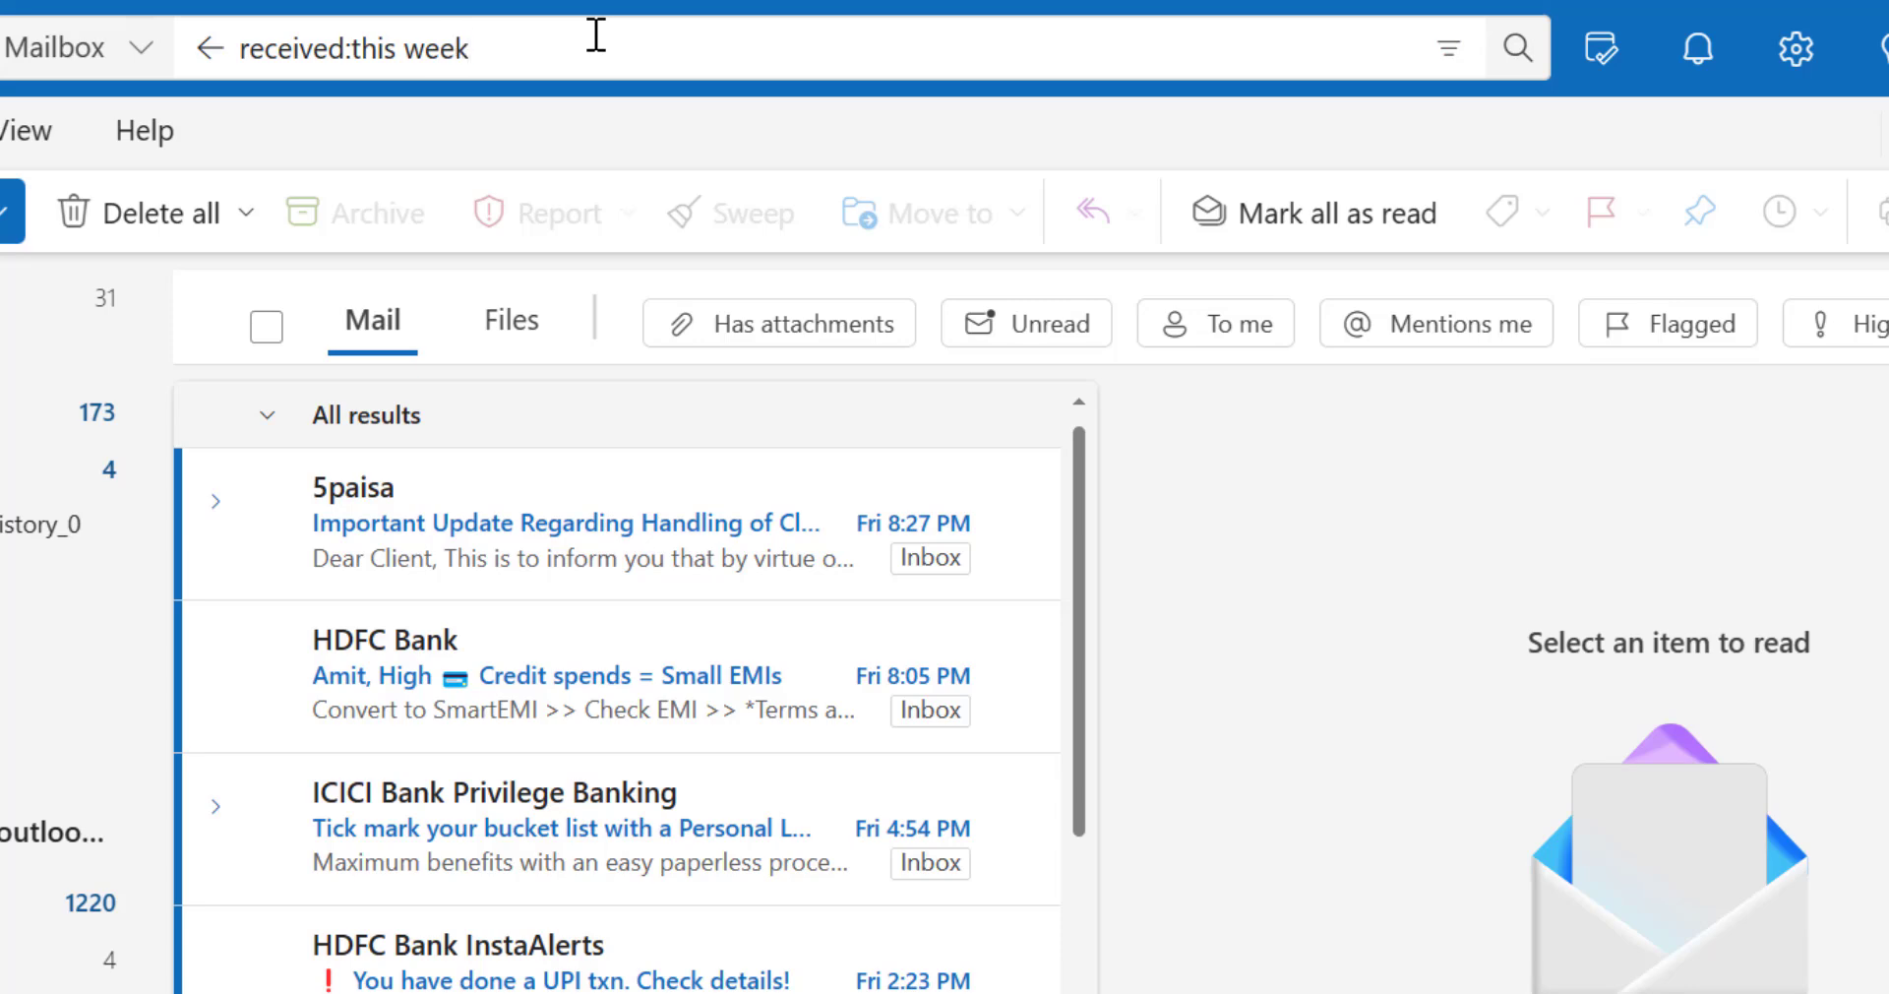
pyautogui.press('Return')
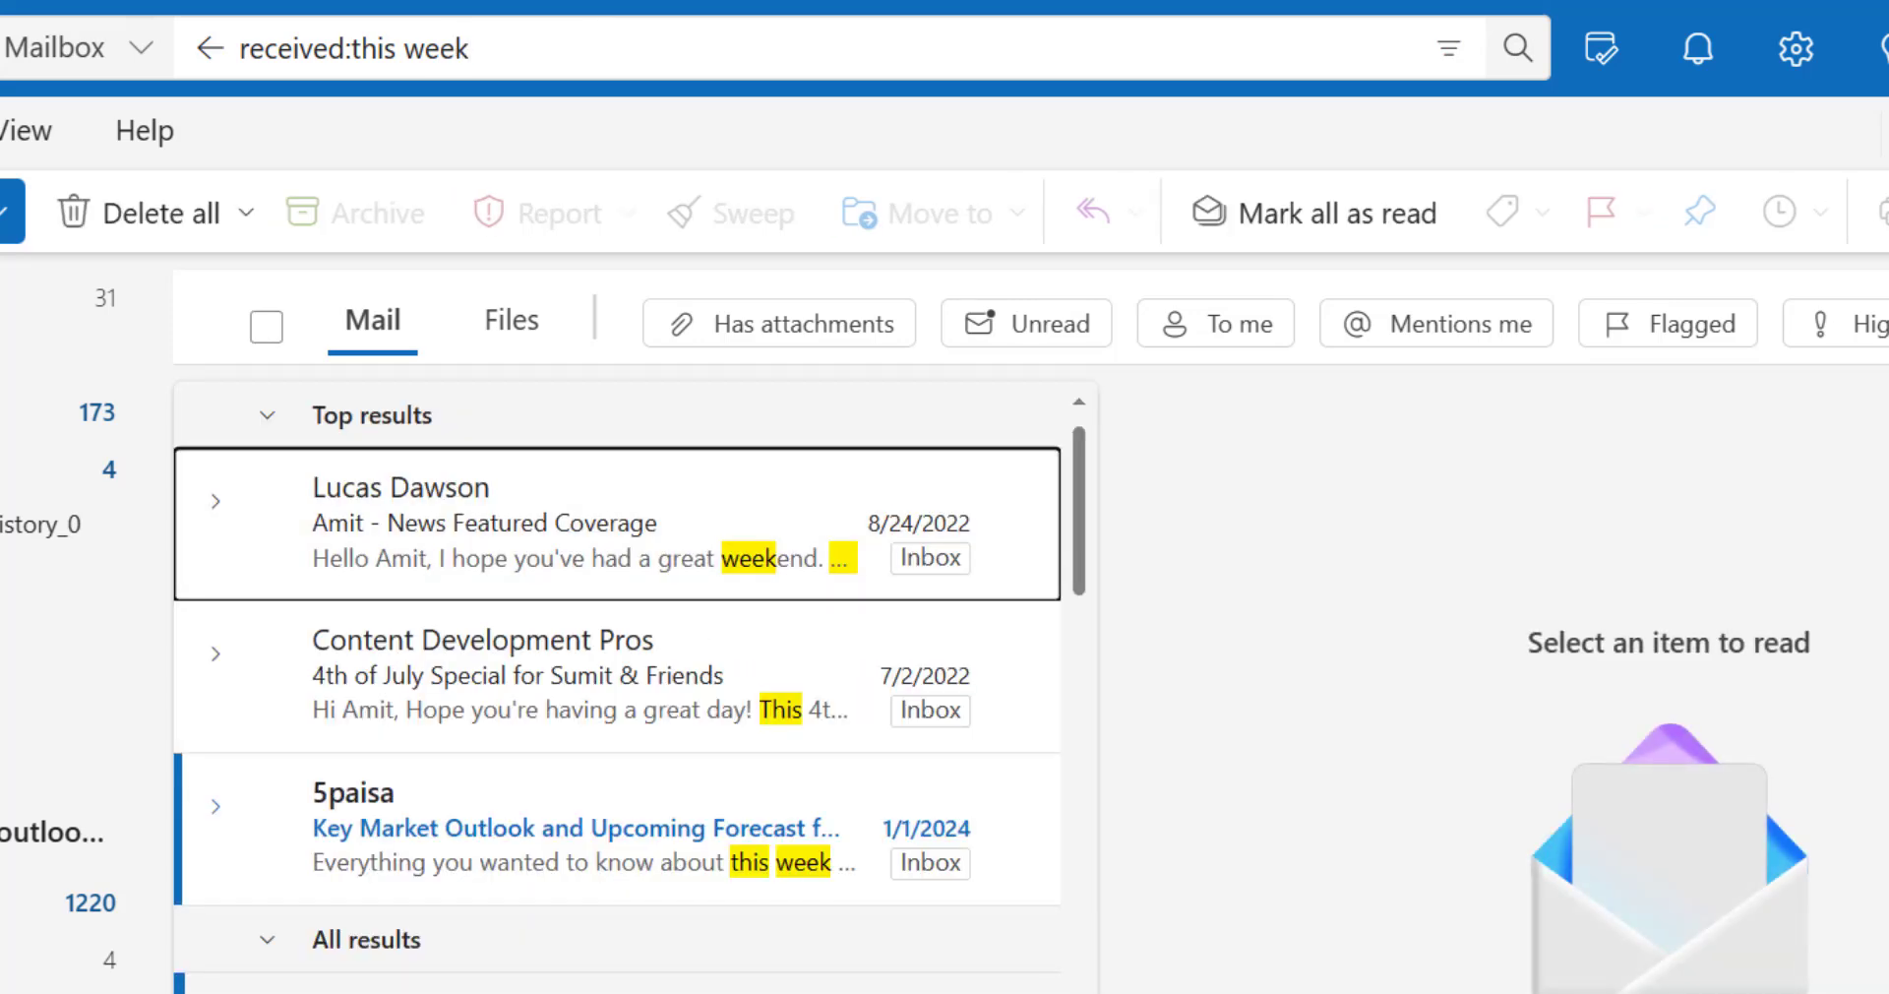
pyautogui.scroll(-10, 617, 689)
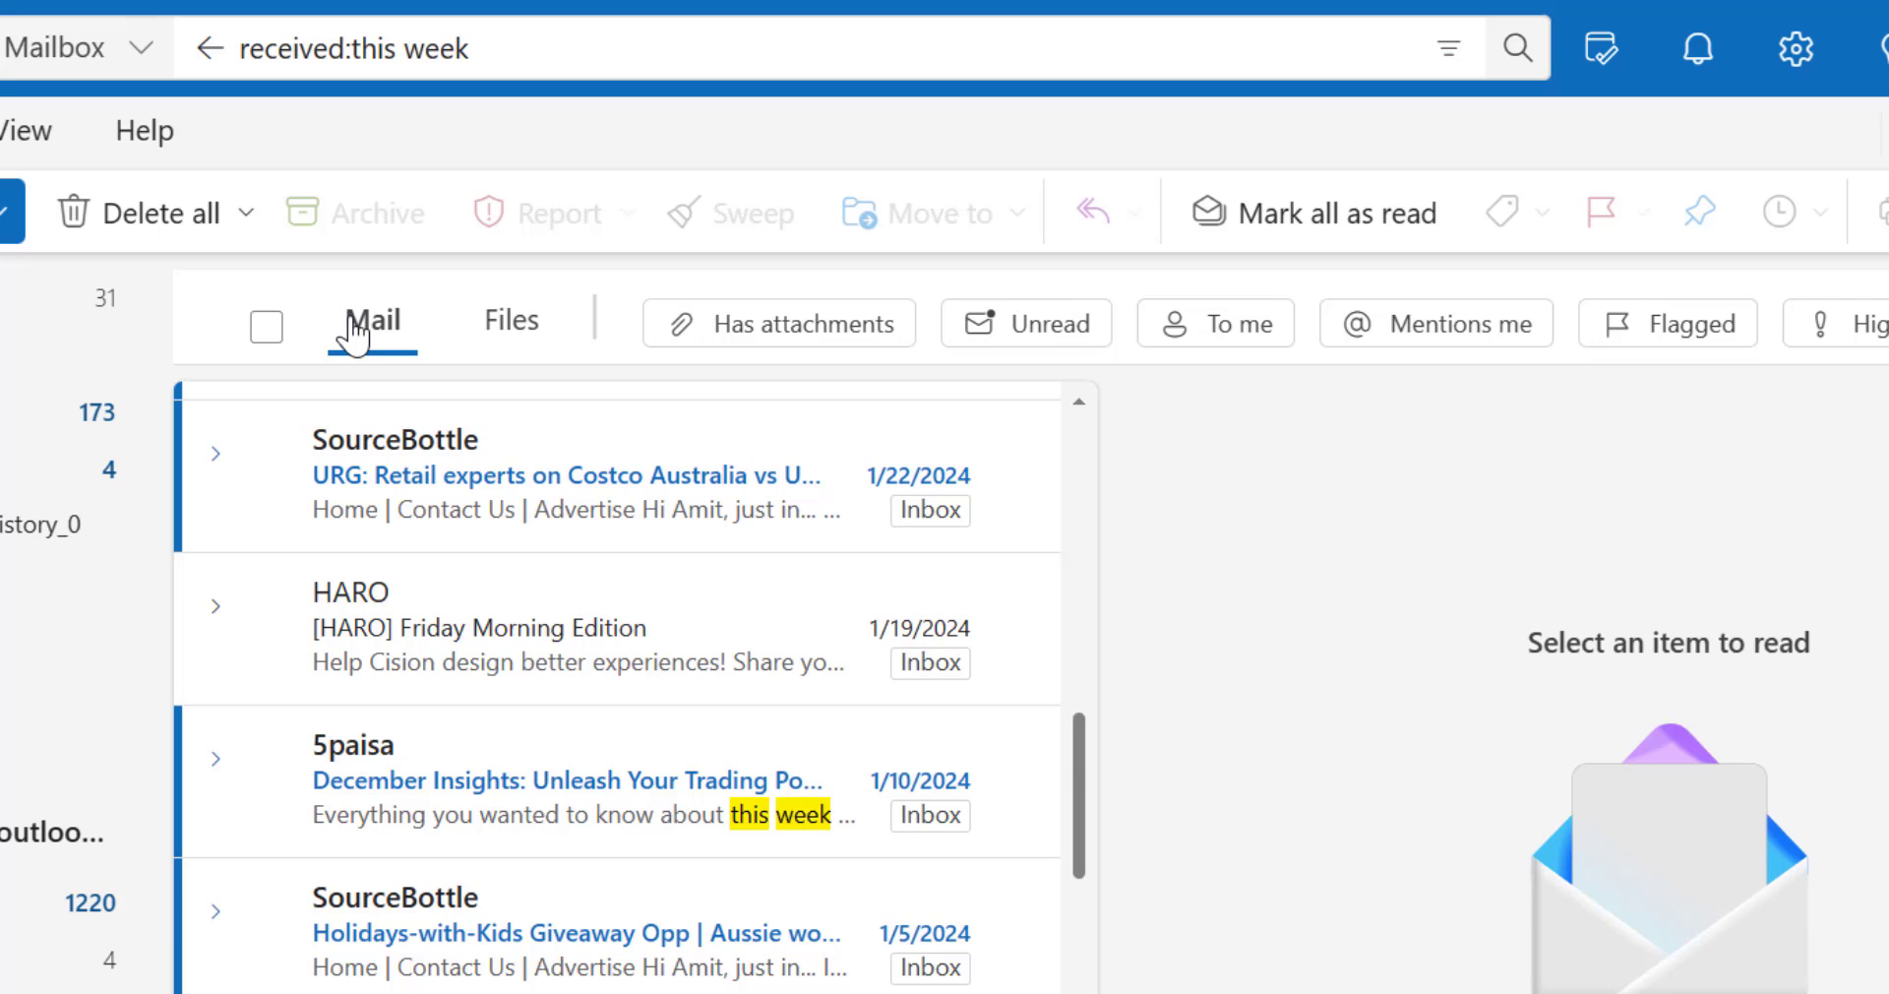
pyautogui.scroll(10, 522, 767)
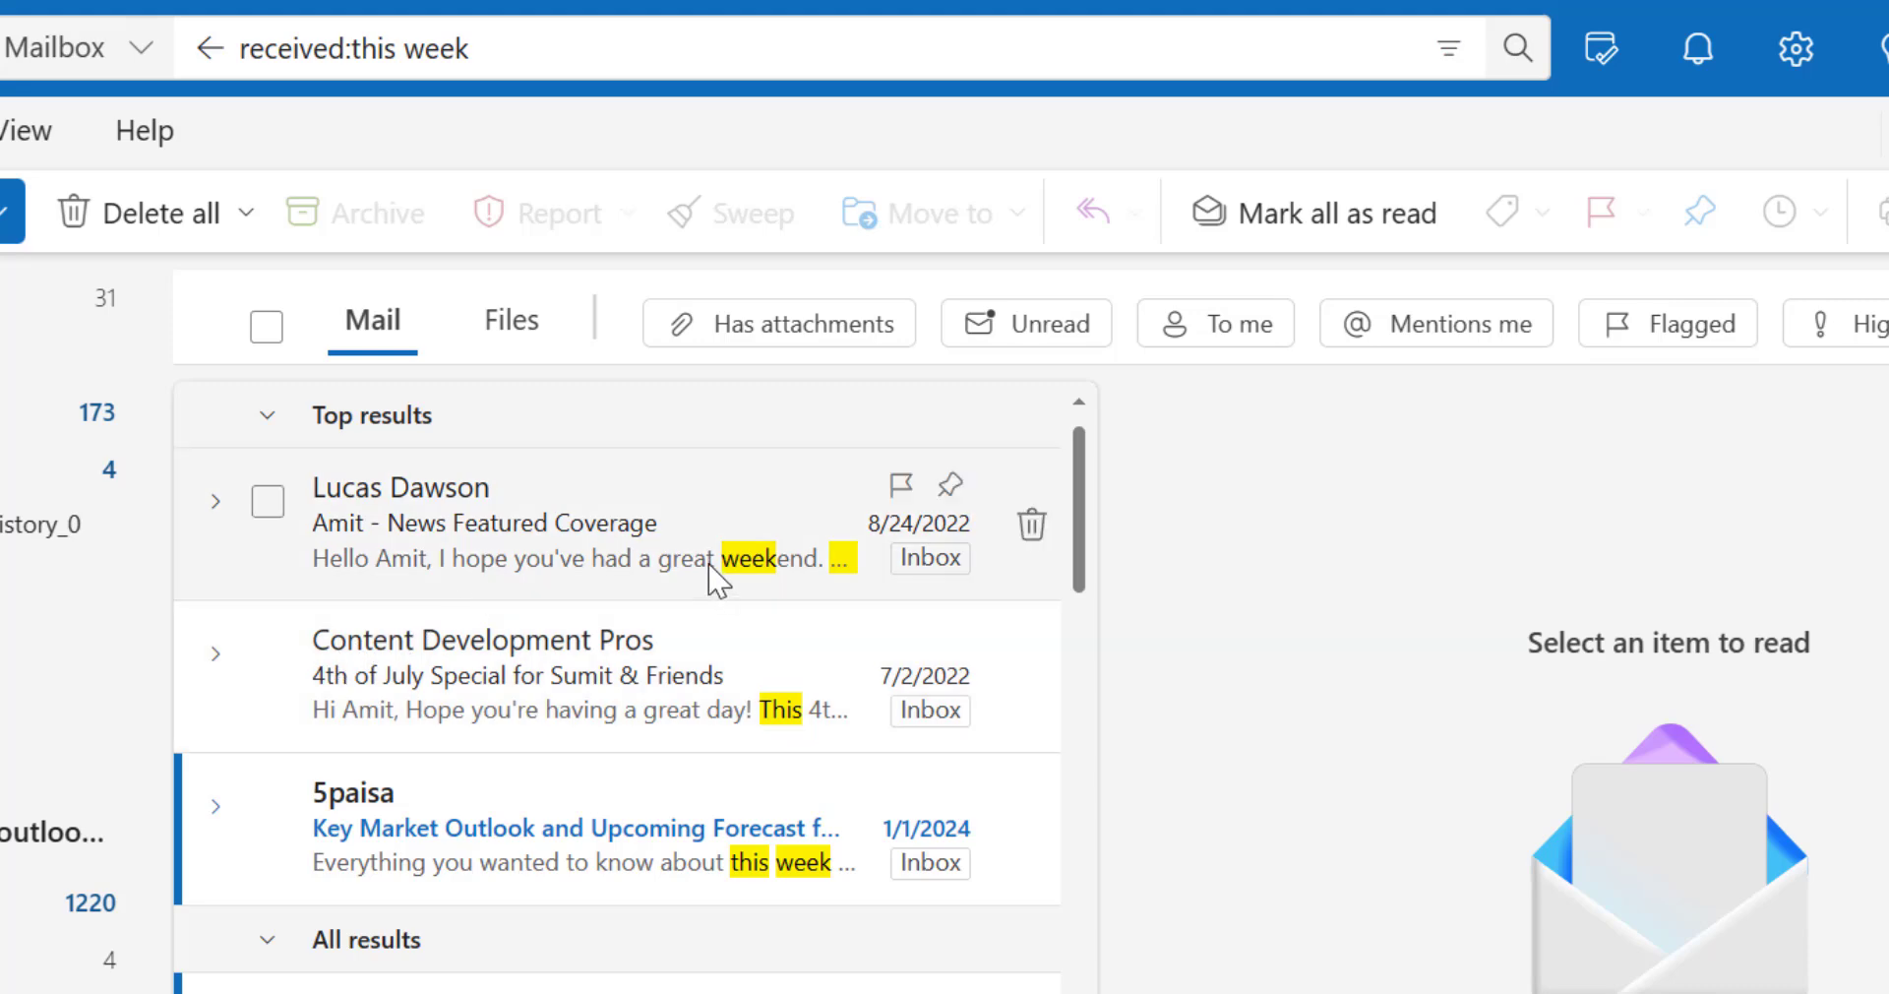
pyautogui.scroll(-1, 635, 792)
pyautogui.scroll(-15, 635, 792)
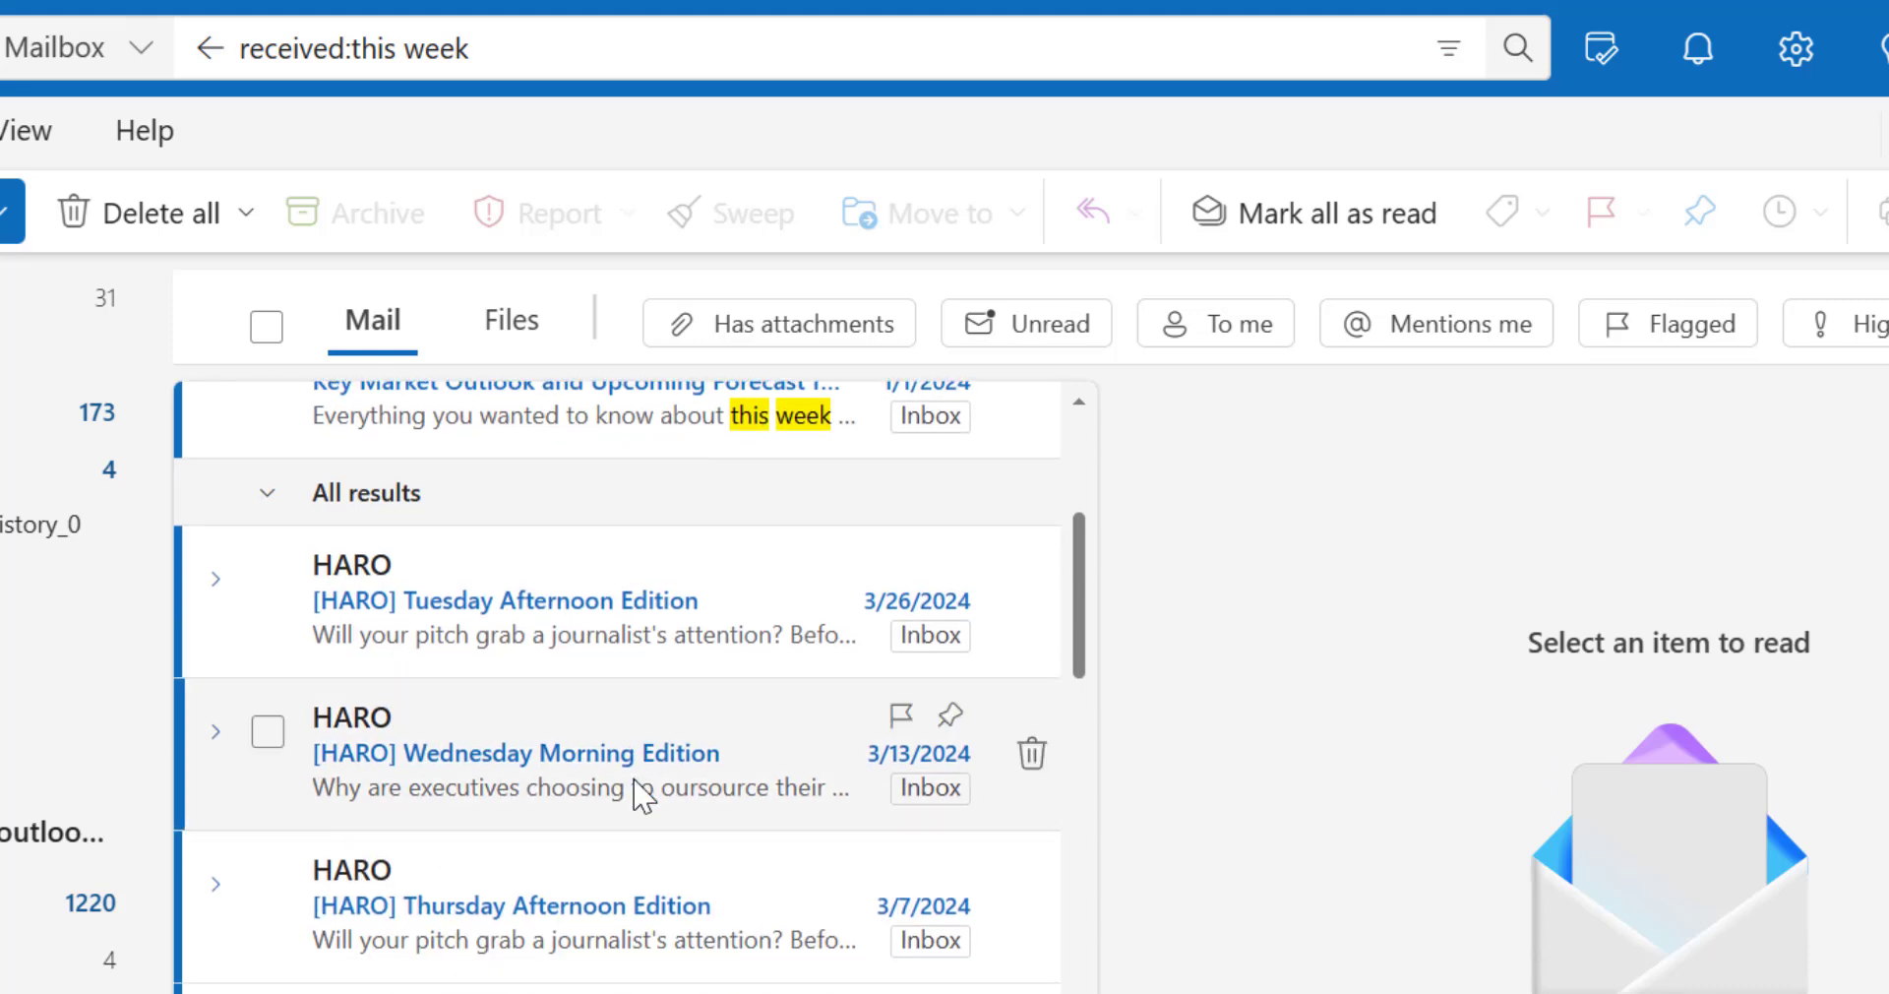
pyautogui.scroll(-10, 635, 792)
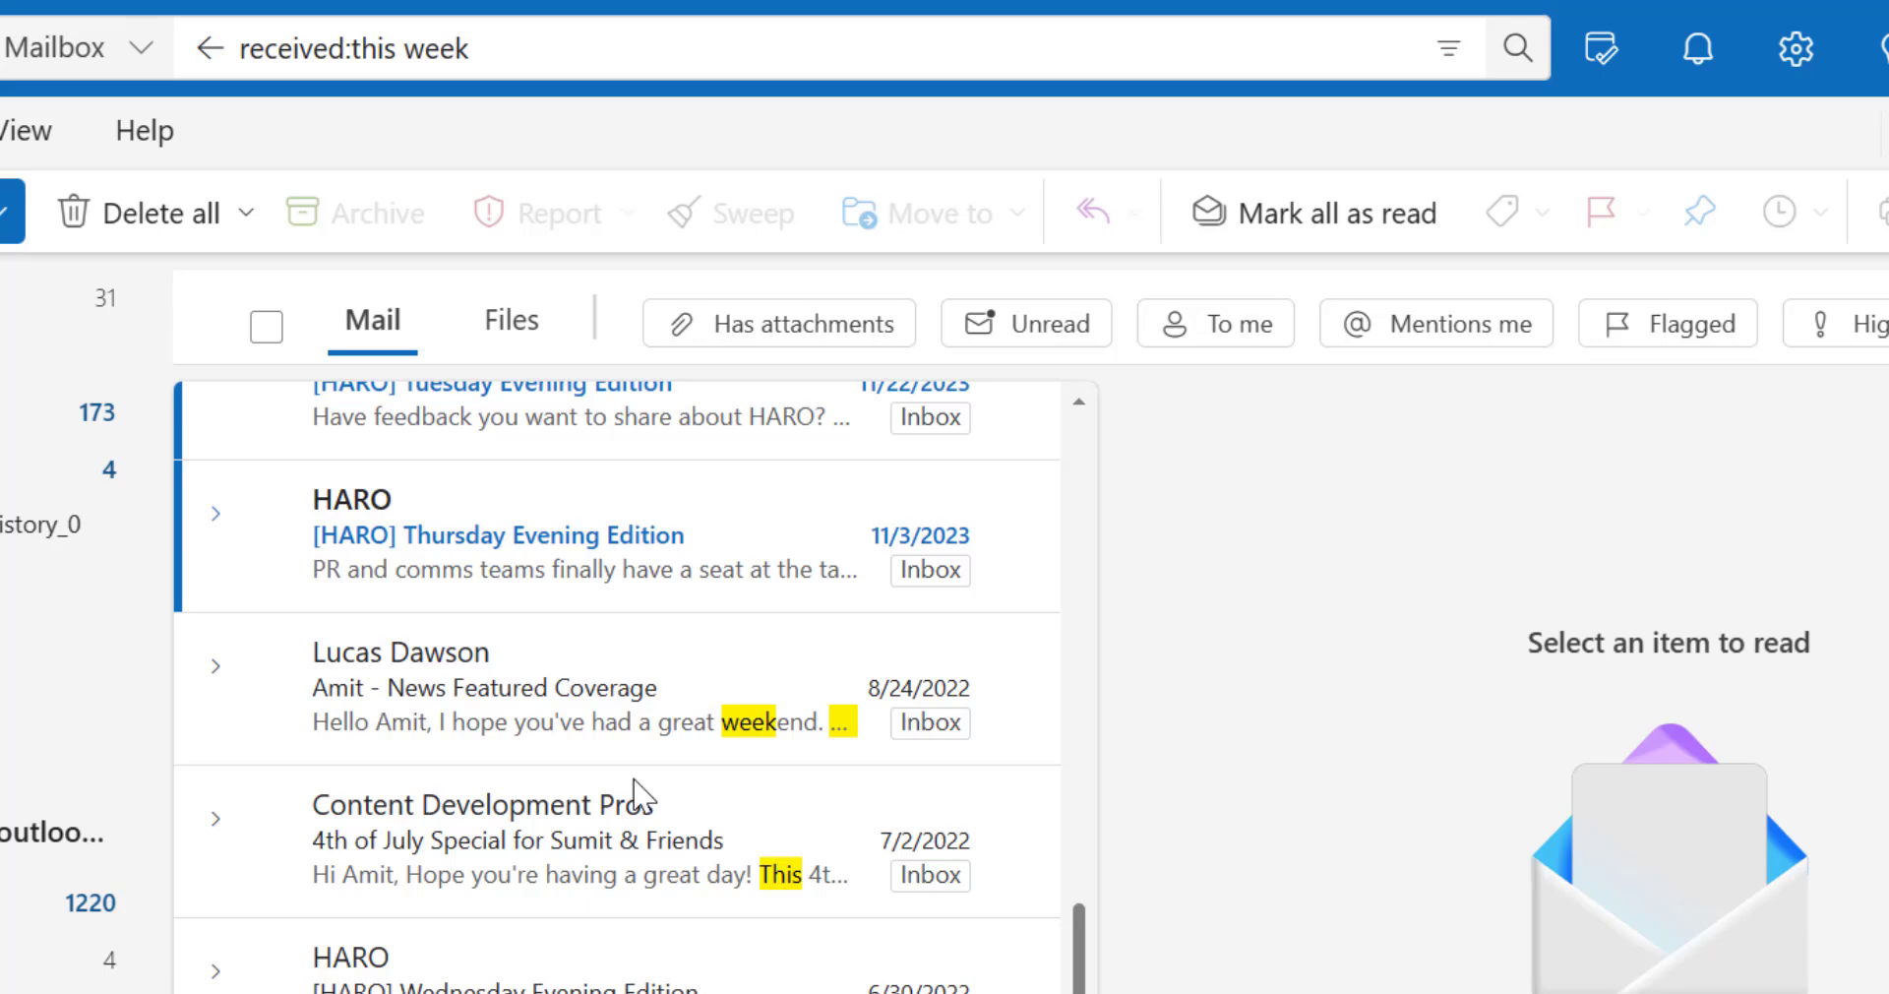
pyautogui.scroll(11, 635, 797)
pyautogui.scroll(5, 635, 809)
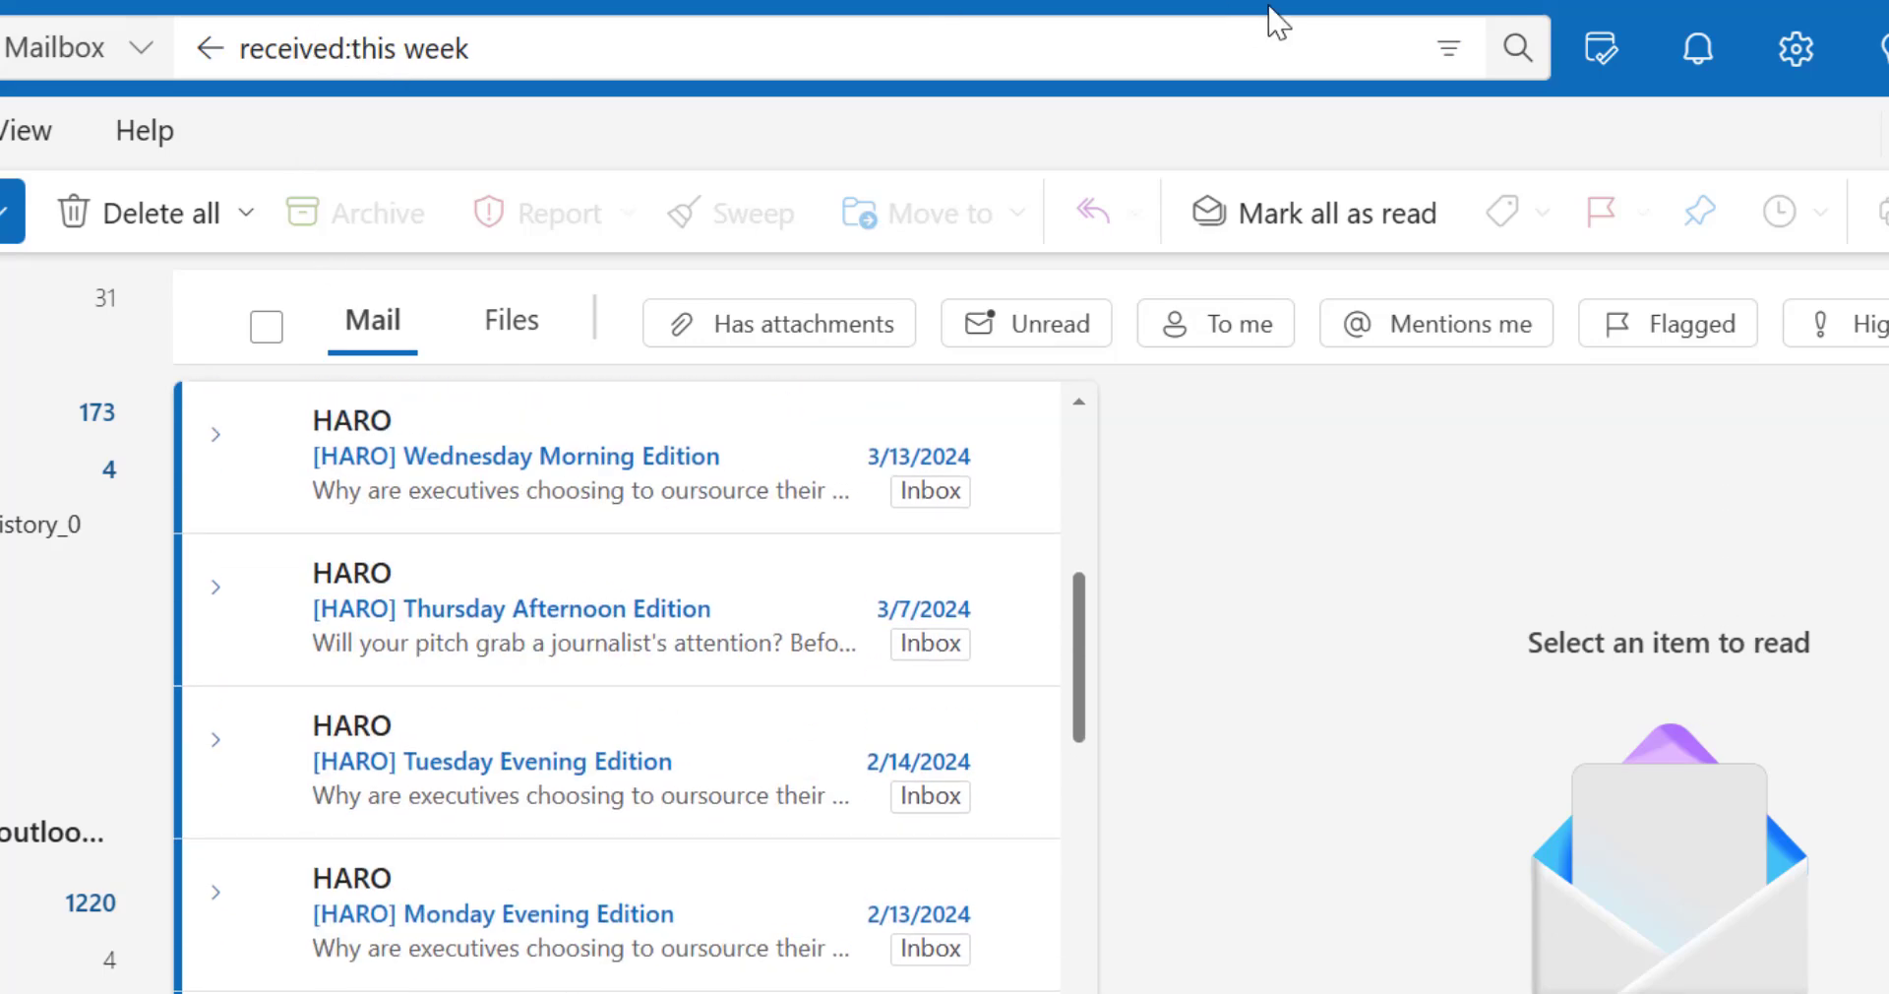
# - Quote the date phrase as received:"this week" and rerun the search
pyautogui.write('"')
pyautogui.hotkey('ctrl', 'Right')
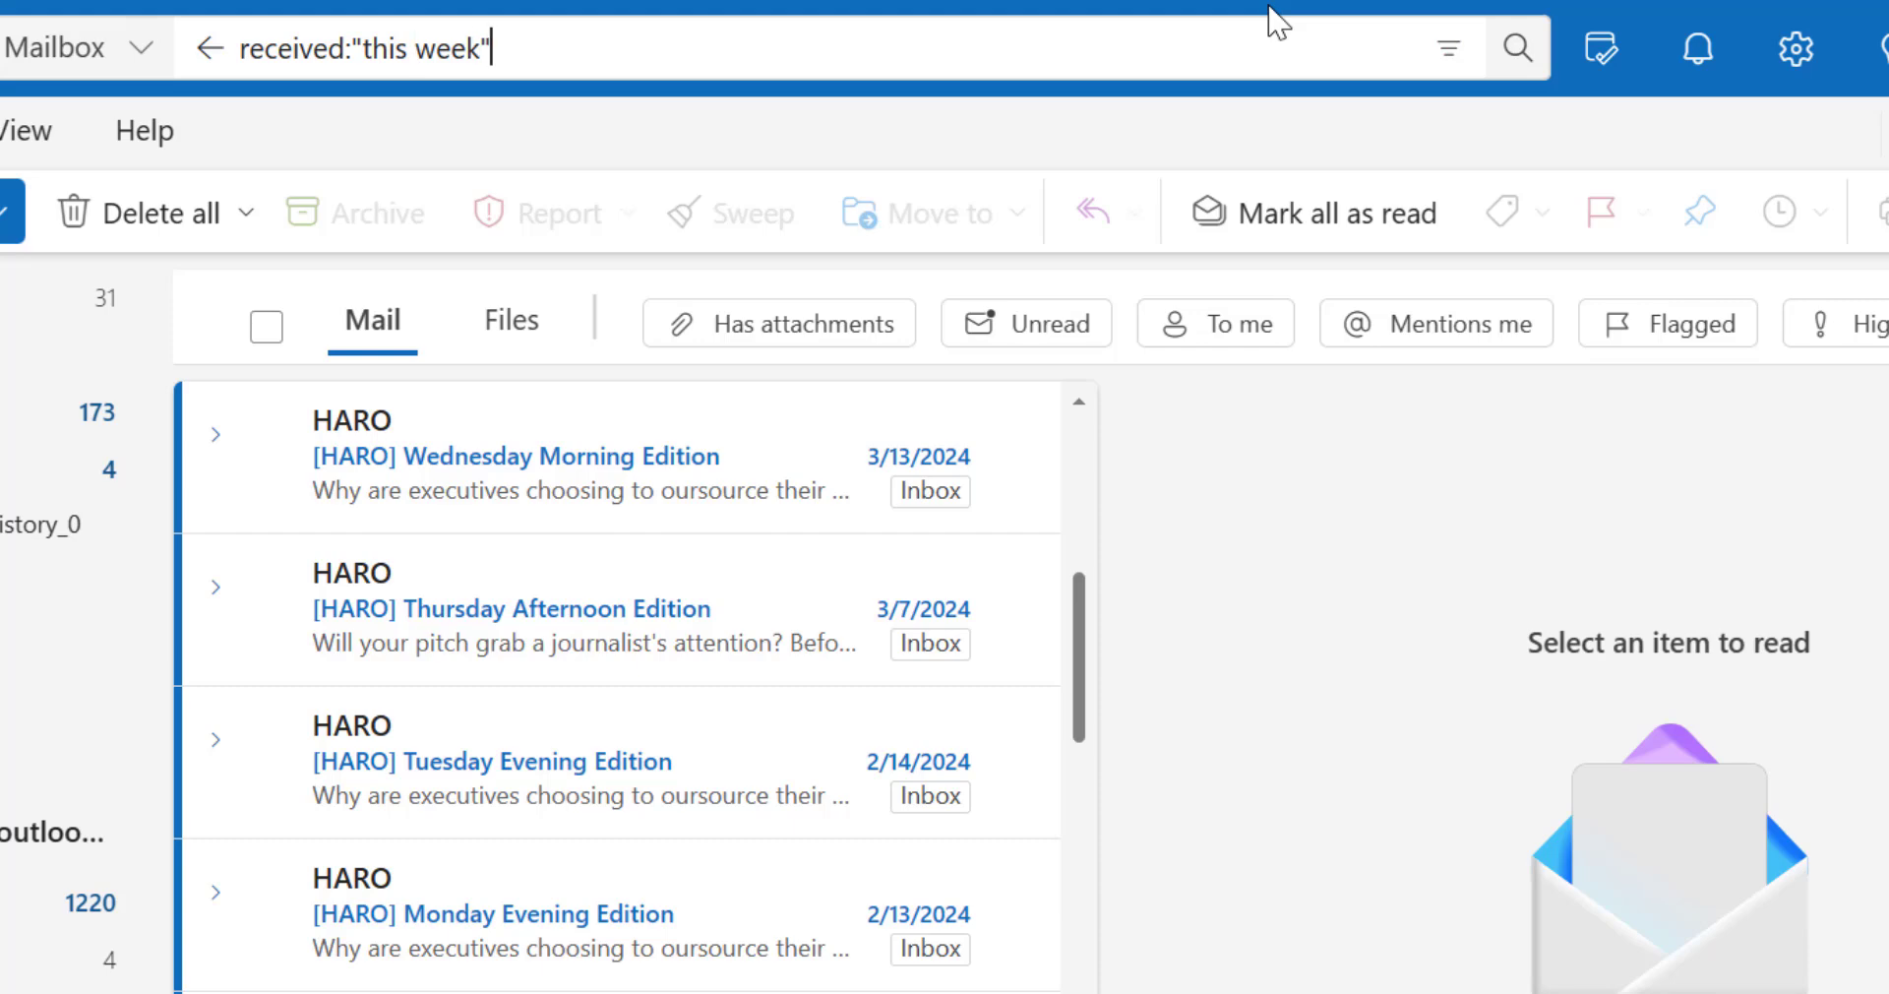
pyautogui.press('Return')
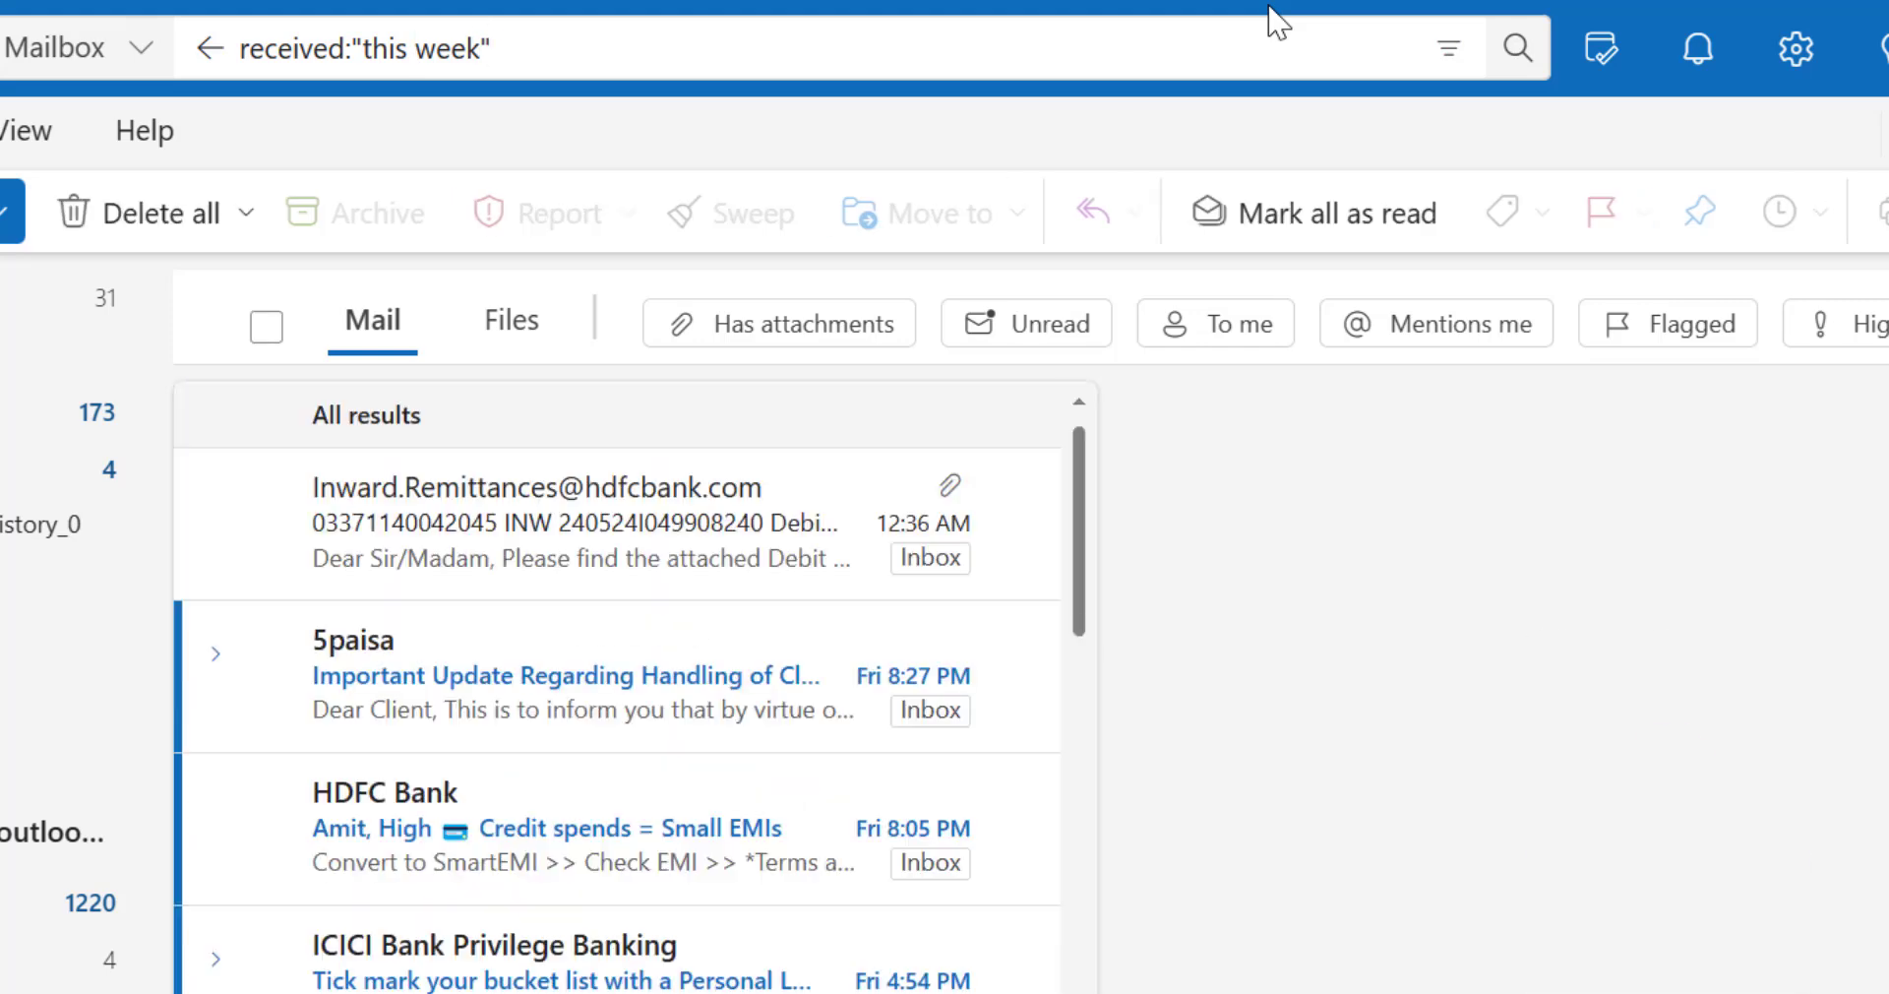
pyautogui.scroll(-15, 699, 858)
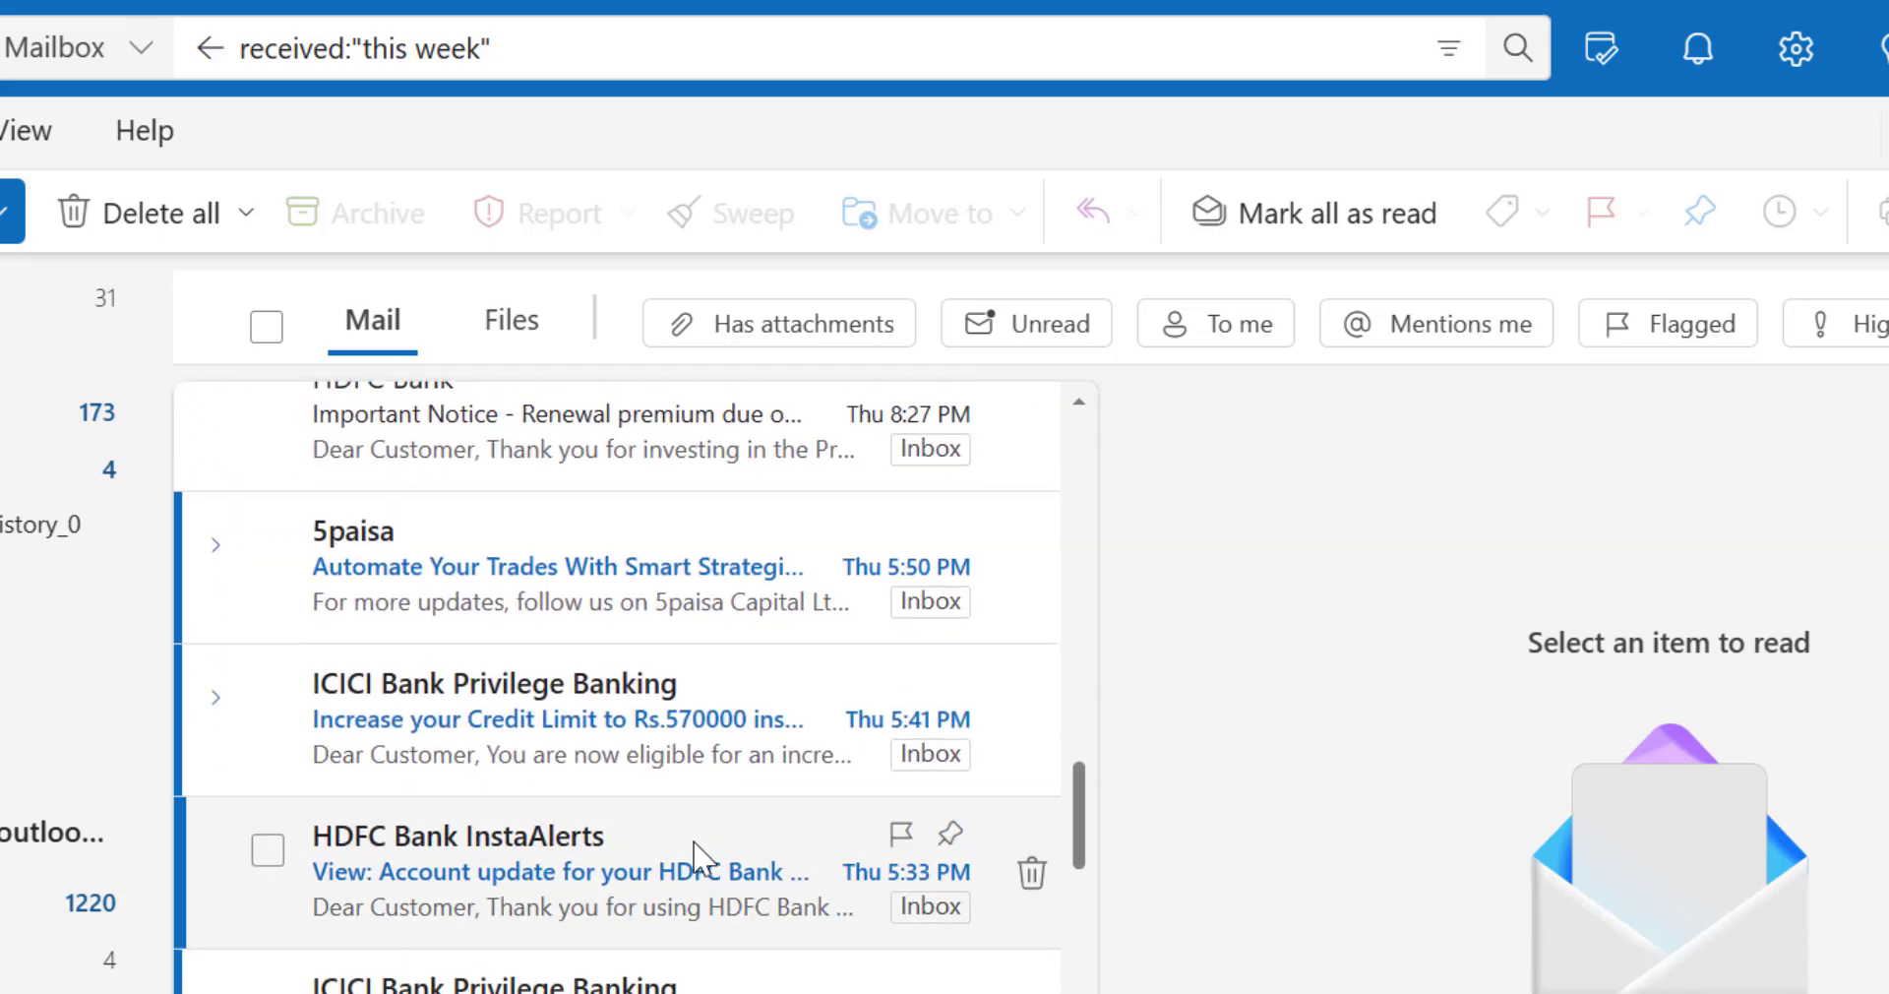
pyautogui.scroll(-4, 699, 858)
pyautogui.scroll(15, 699, 859)
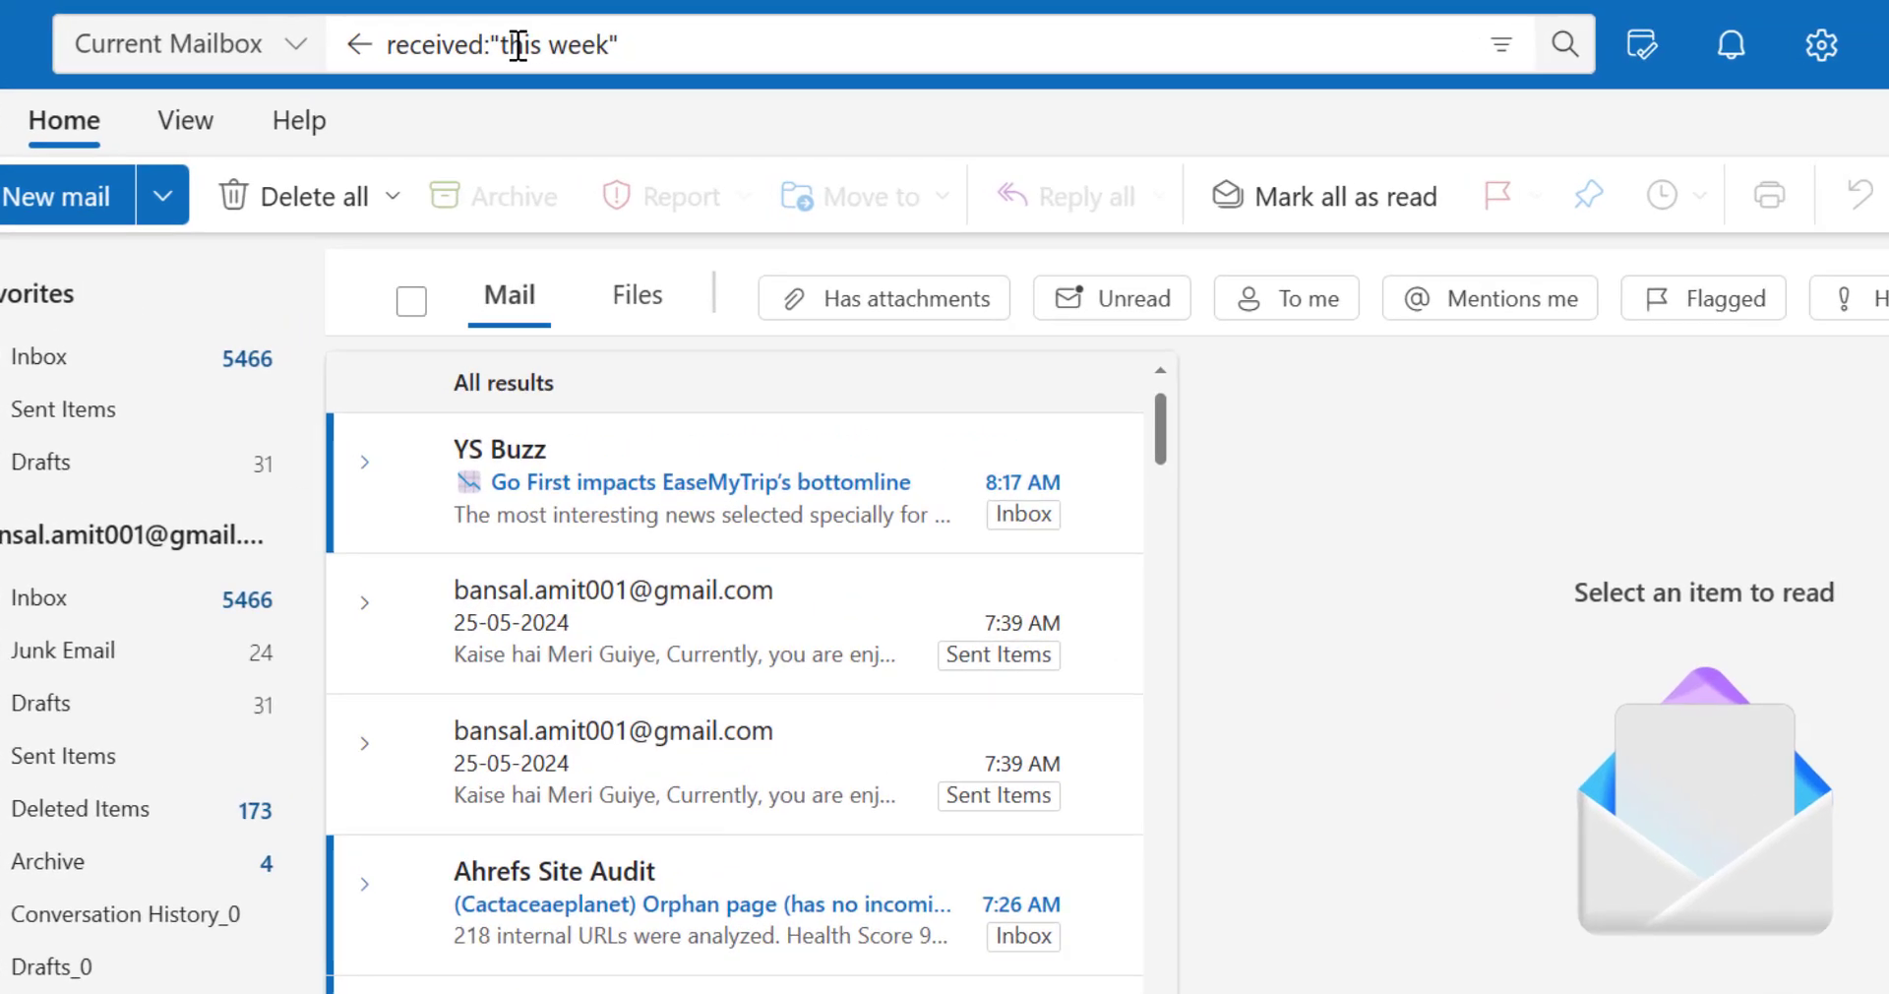
# - Change the query to received:"last week" and review the 5/16–5/18 results
pyautogui.doubleClick(518, 44)
pyautogui.write('last')
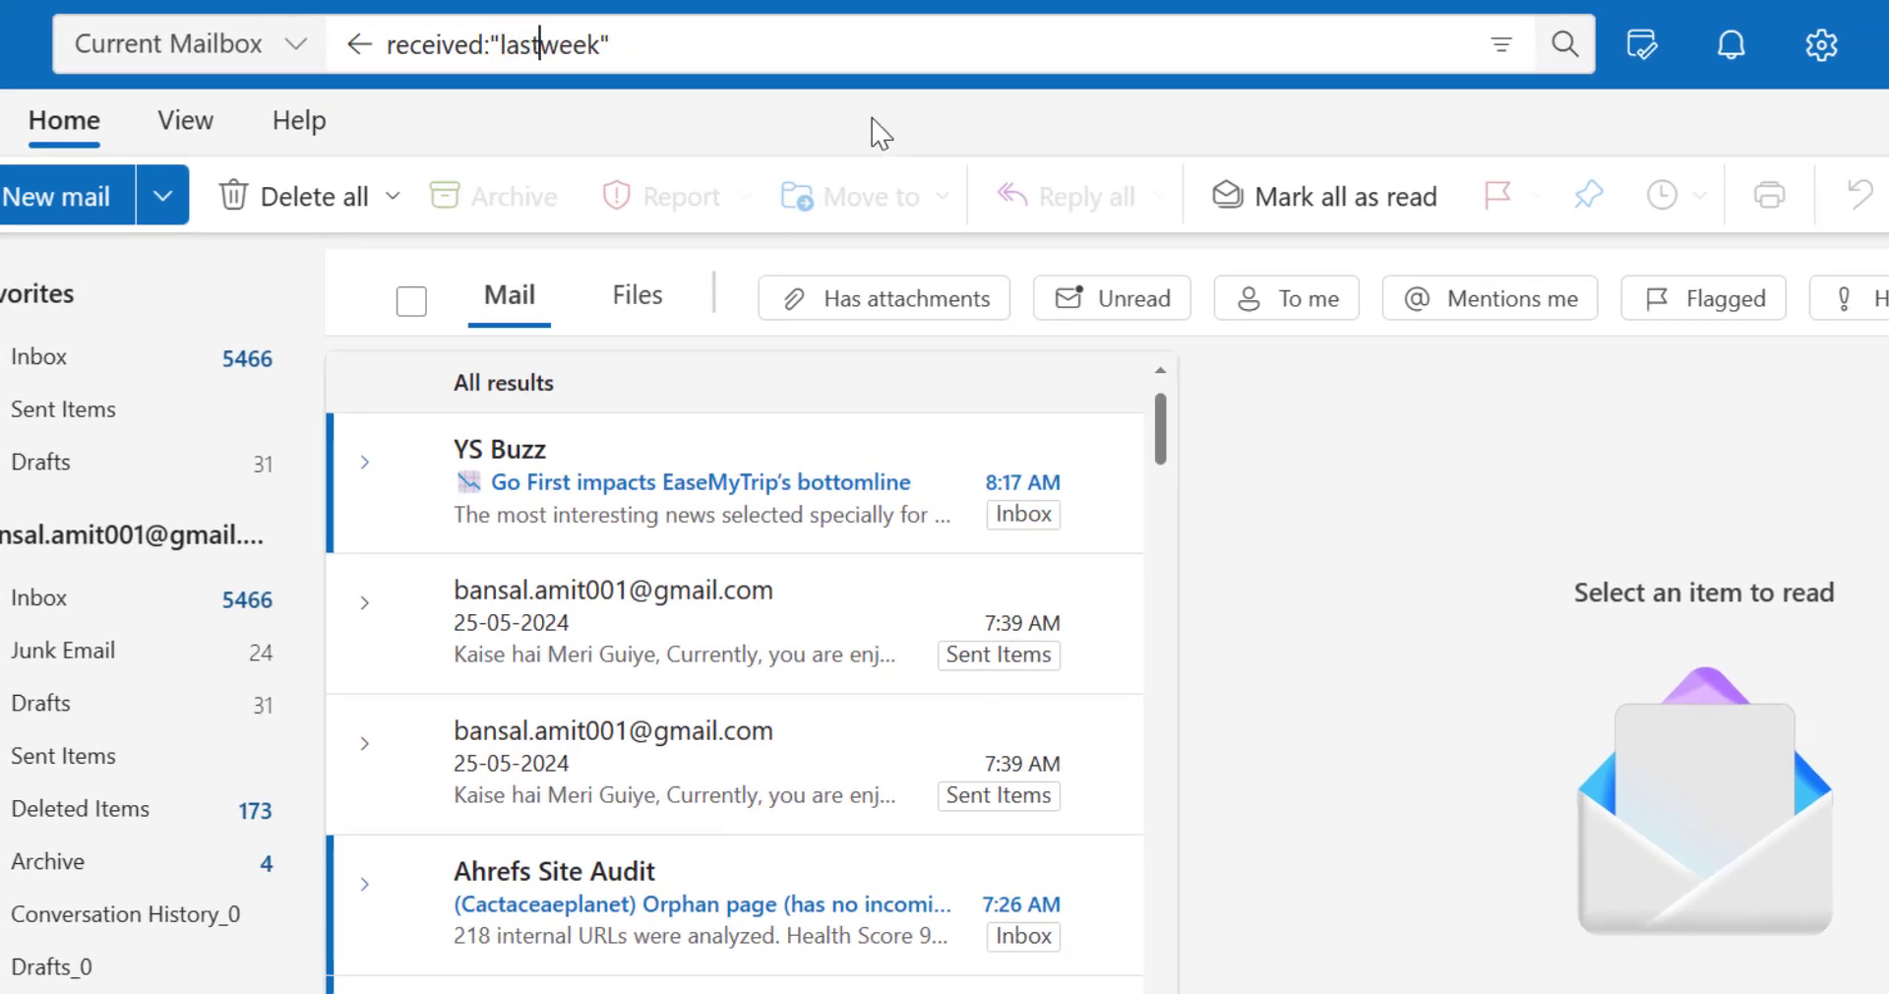
pyautogui.press('Return')
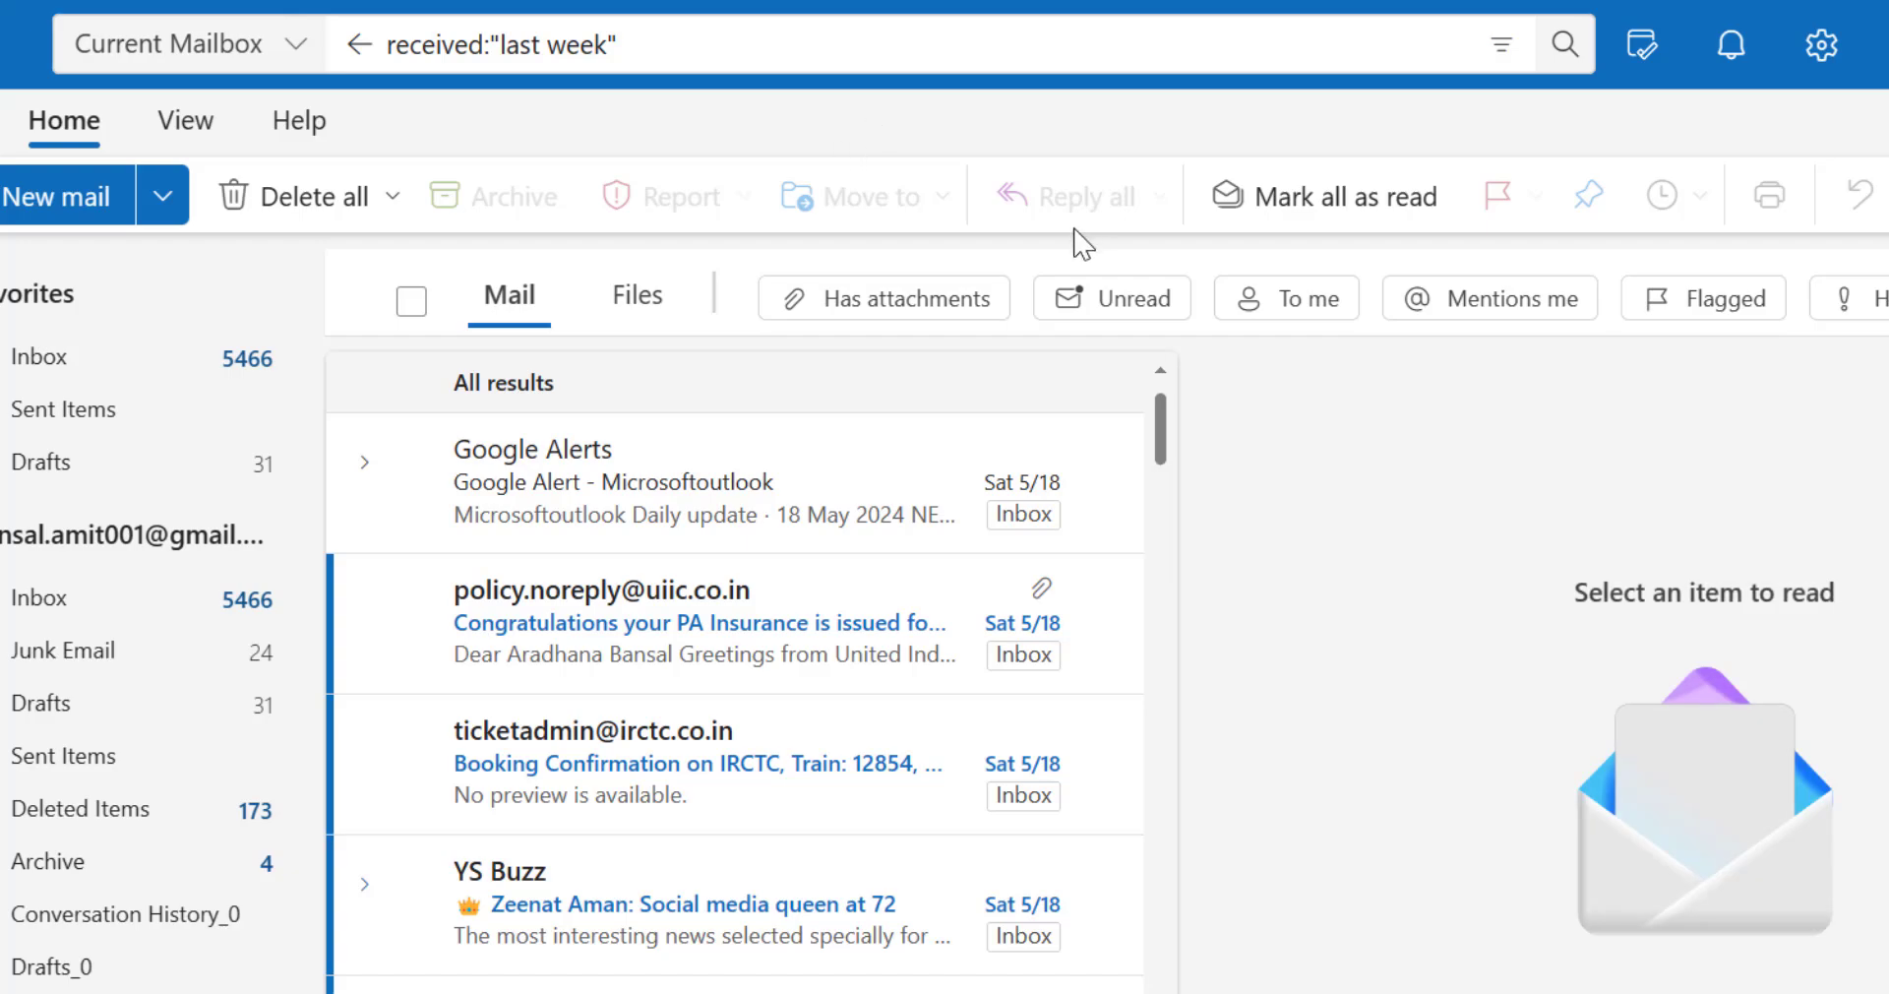
pyautogui.scroll(-10, 902, 633)
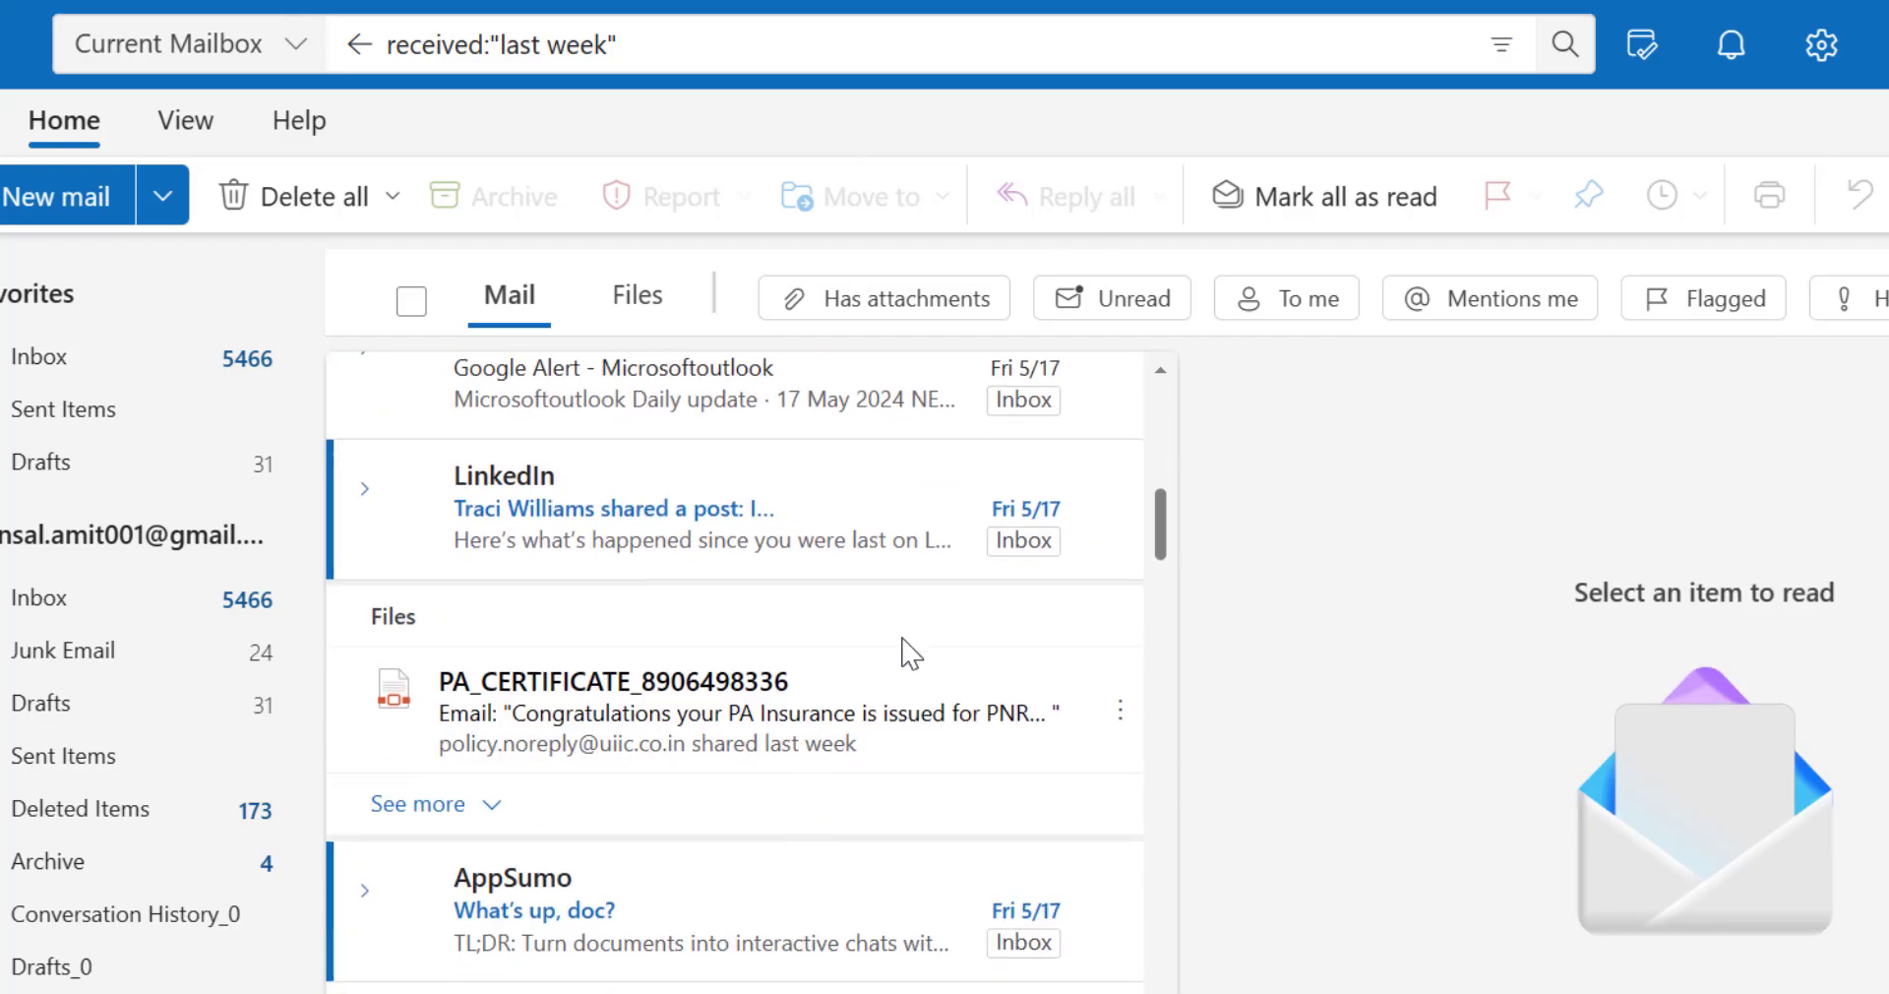
pyautogui.scroll(-15, 904, 641)
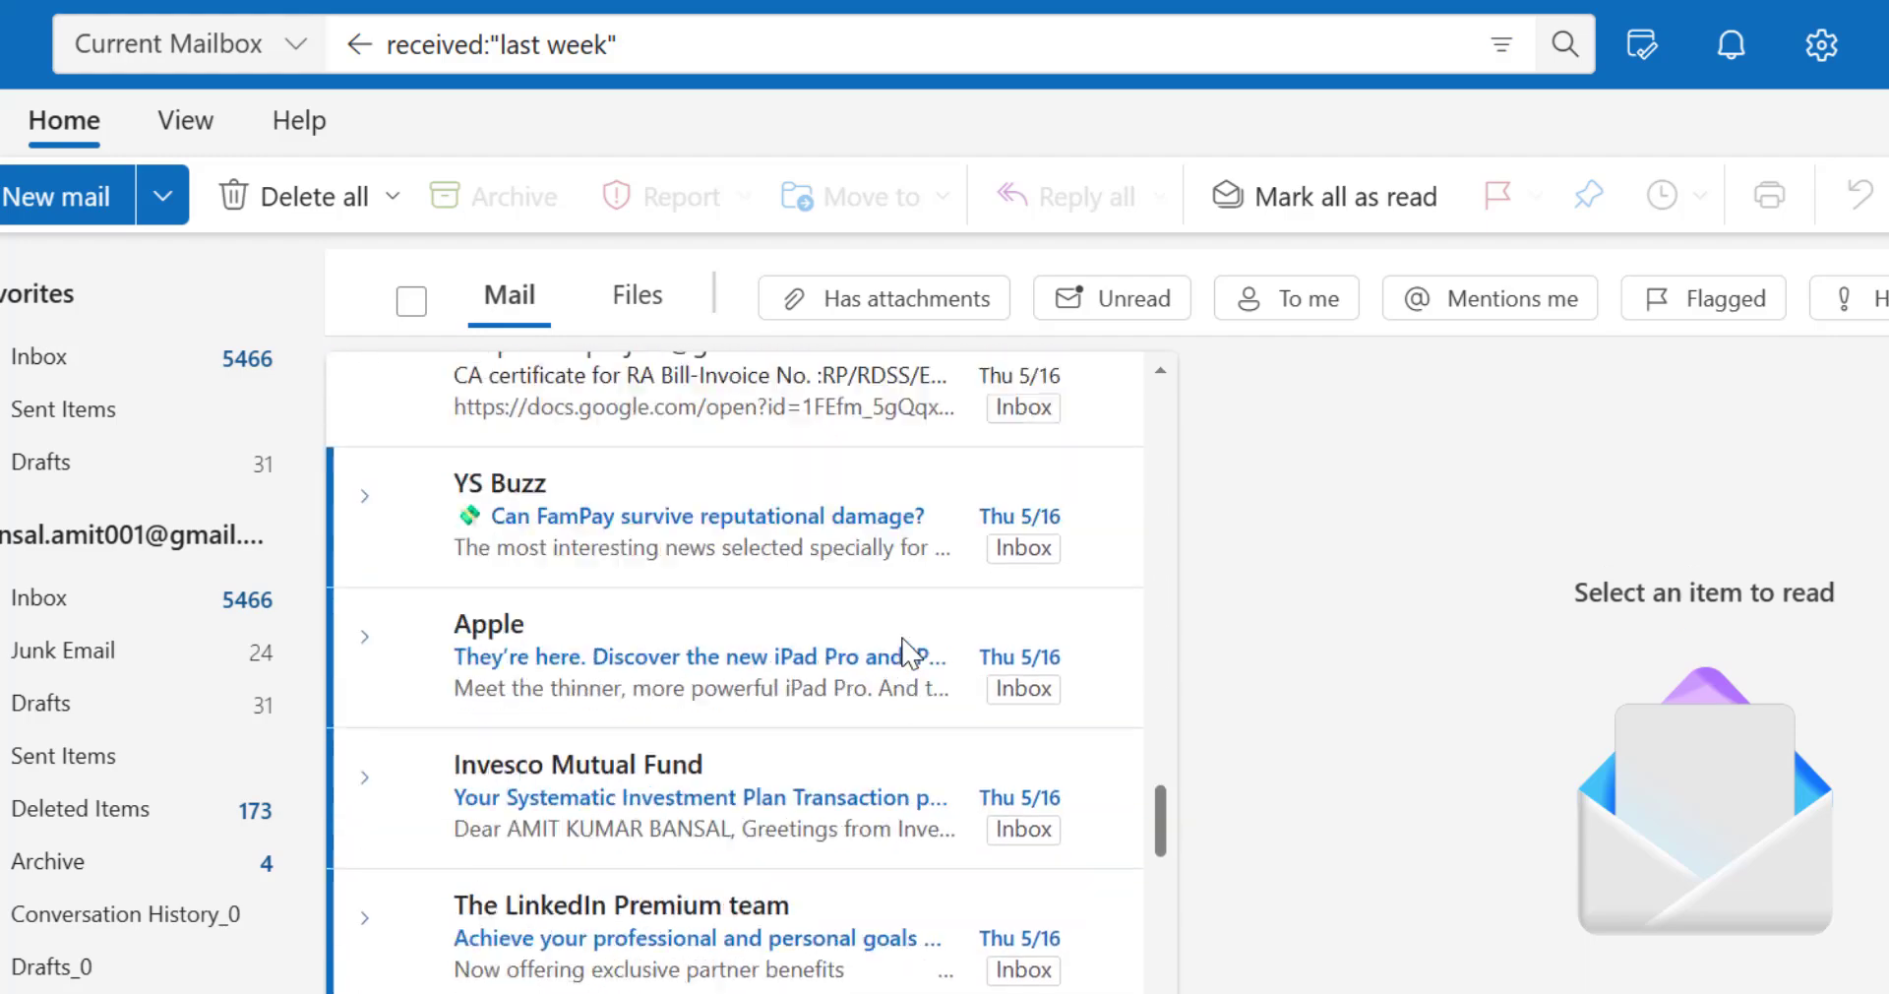
pyautogui.scroll(-5, 910, 653)
pyautogui.scroll(6, 910, 653)
# - Run the search received:"this month" and browse its results
pyautogui.hotkey('ctrl', 'shift', 'Right')
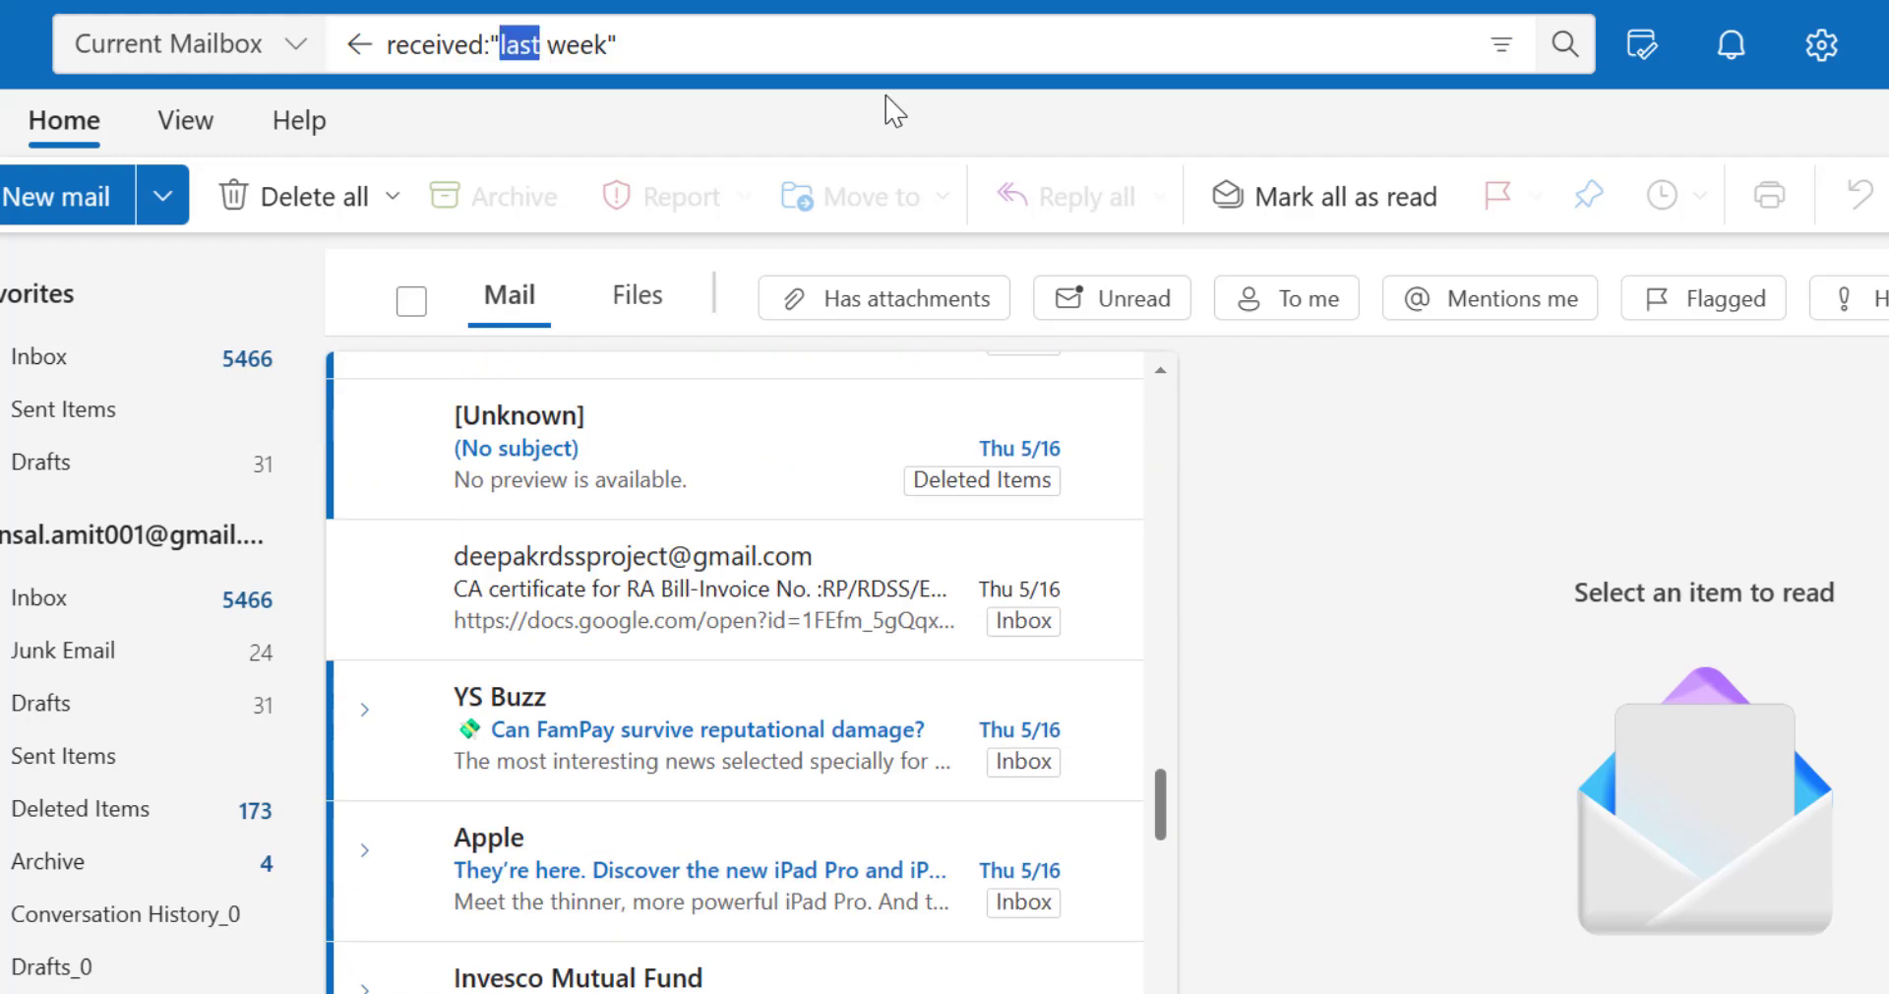
pyautogui.write('this')
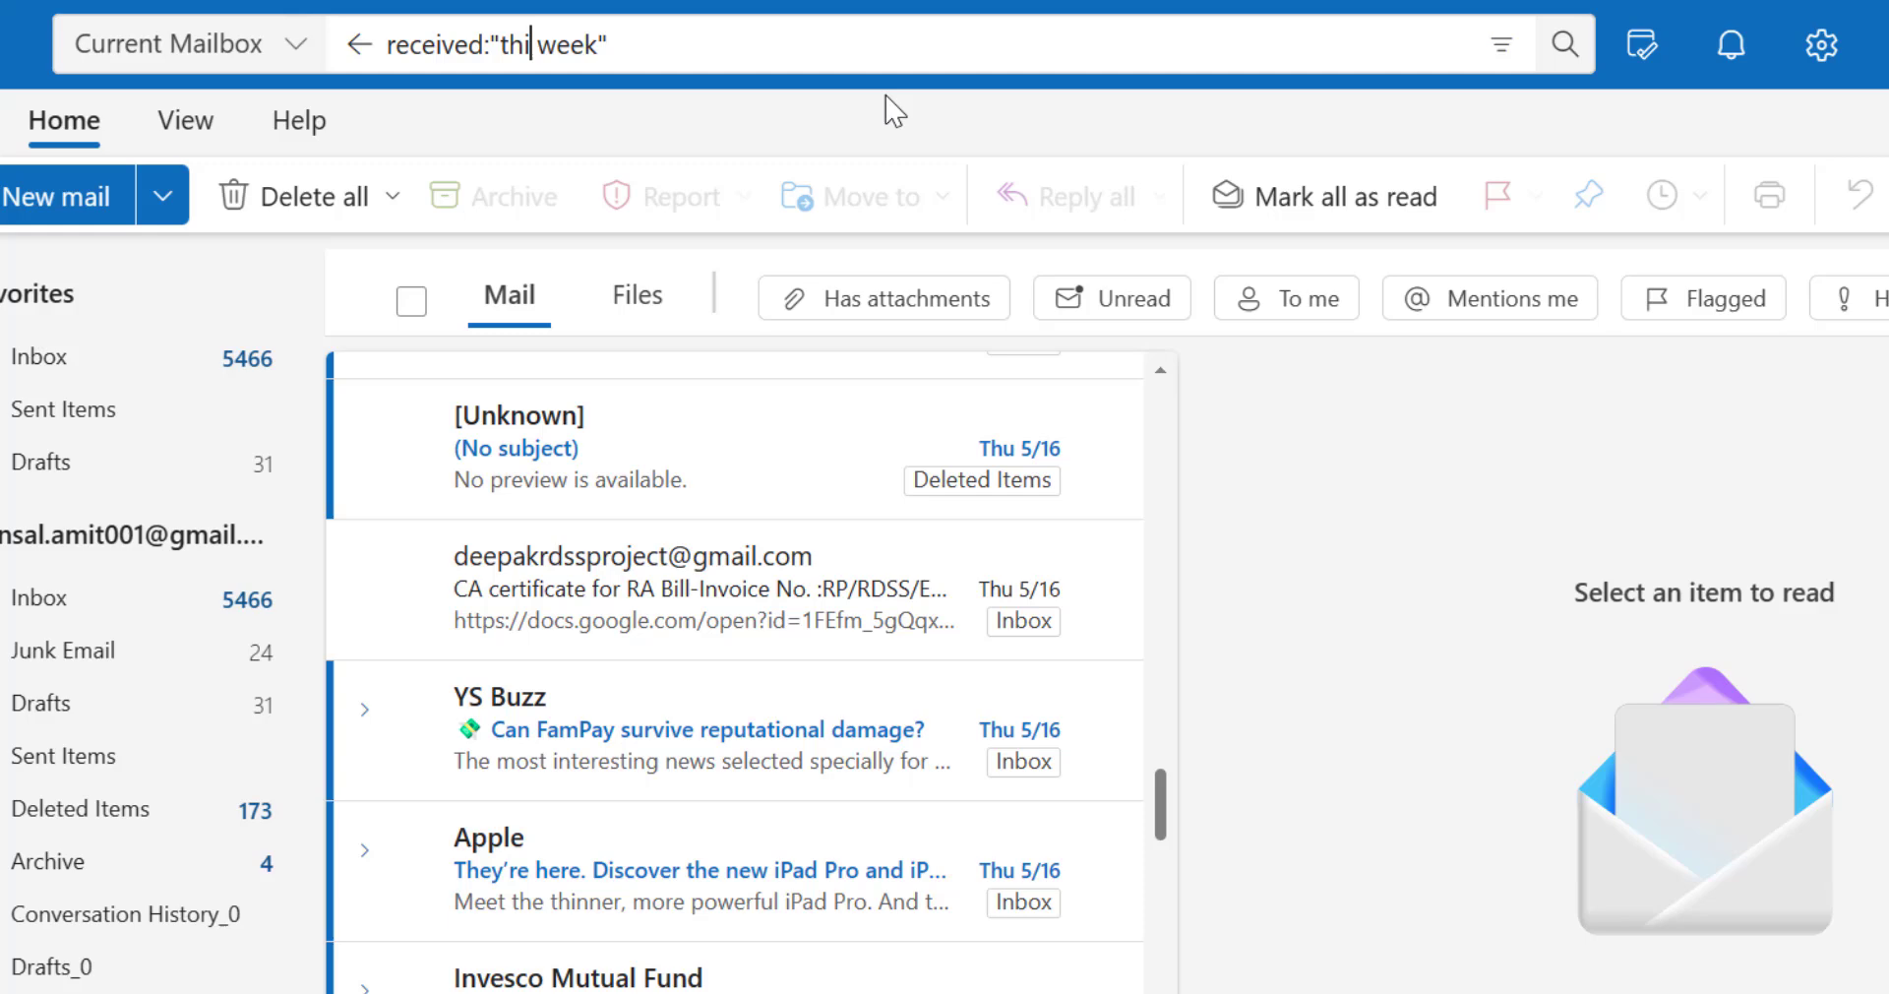
pyautogui.hotkey('ctrl', 'shift', 'Right')
pyautogui.write('month')
pyautogui.press('Return')
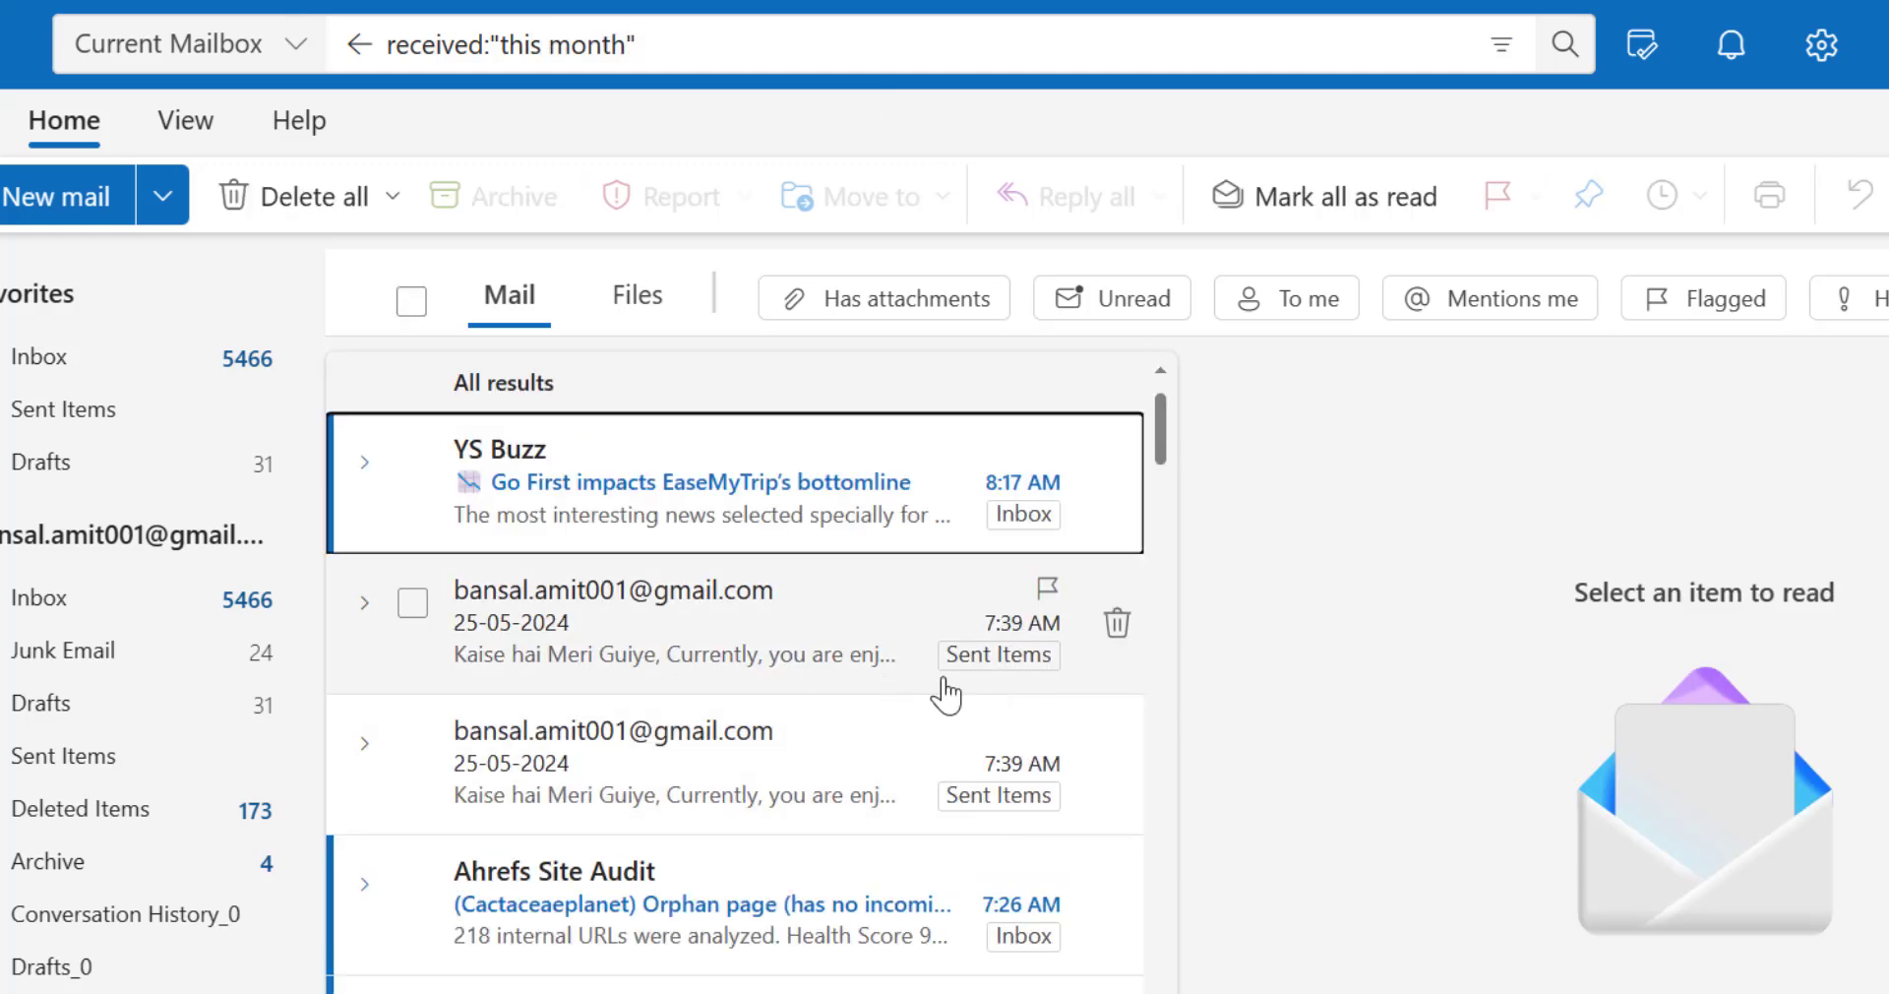
pyautogui.scroll(-5, 1042, 633)
pyautogui.moveTo(1171, 489); pyautogui.dragTo(1315, 15)
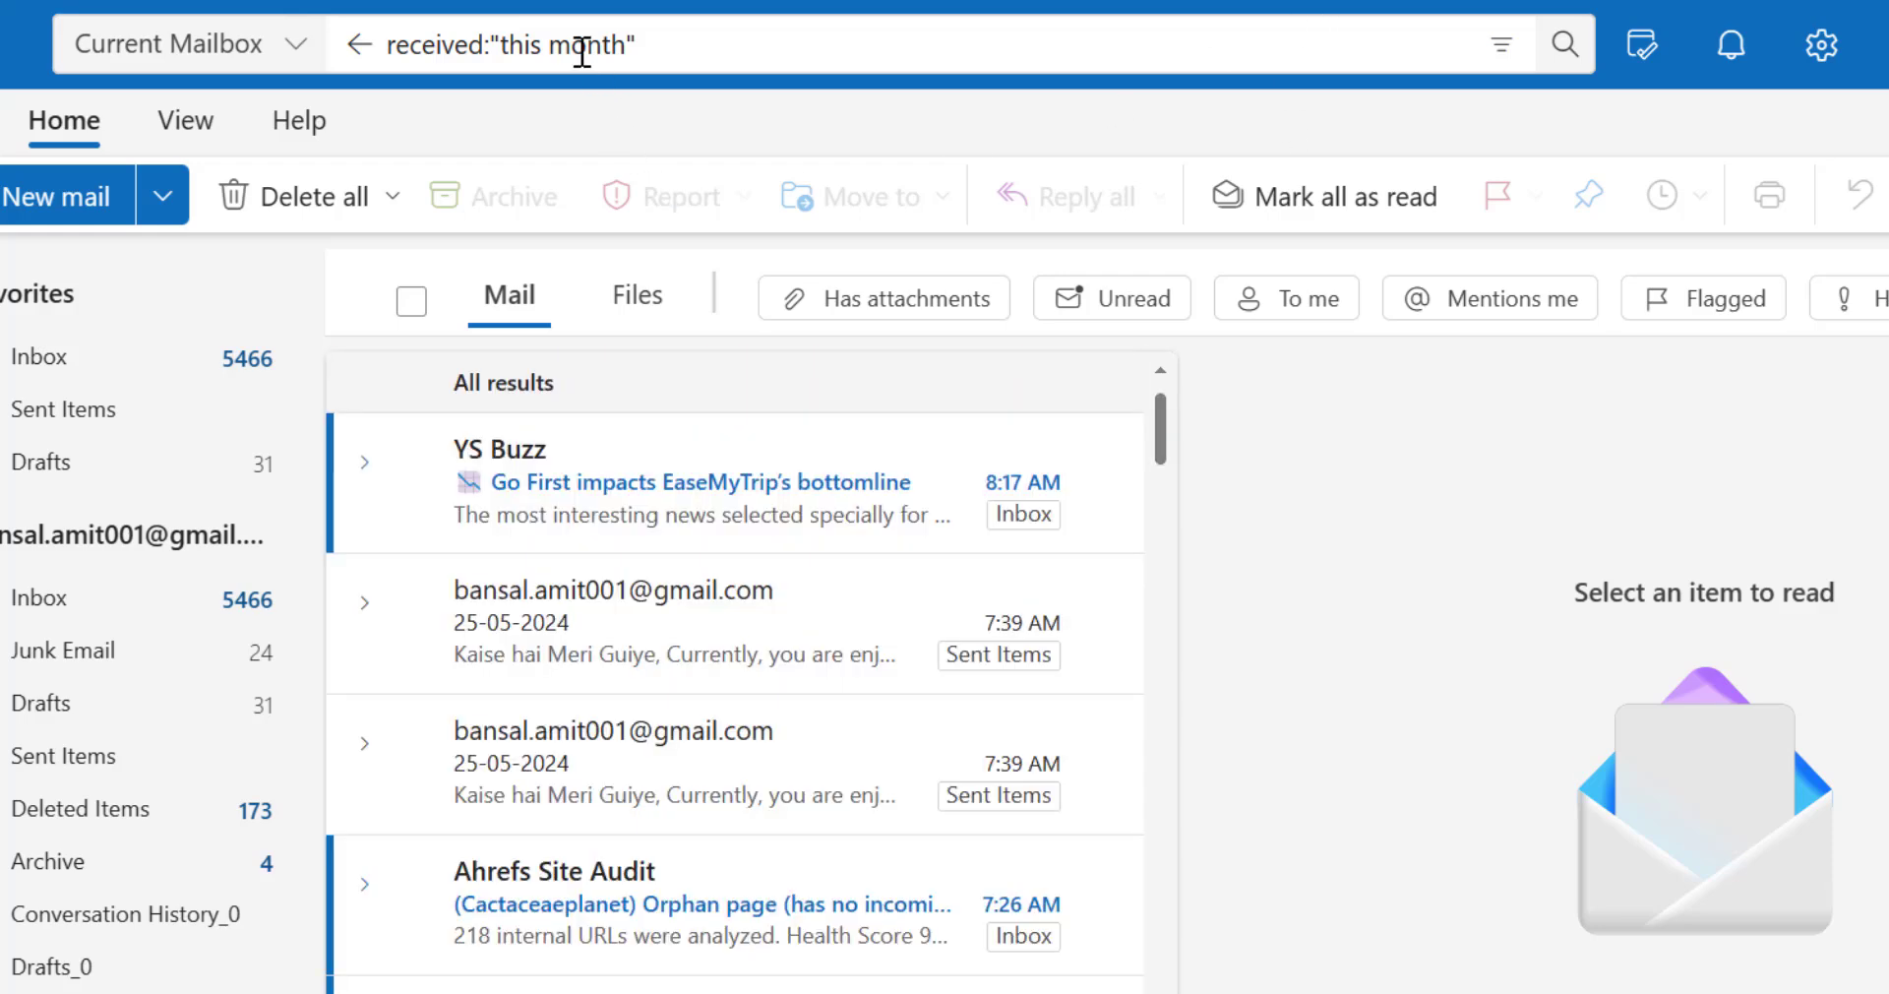
# - Switch the query to received:"last month", then clear the search box
pyautogui.doubleClick(512, 40)
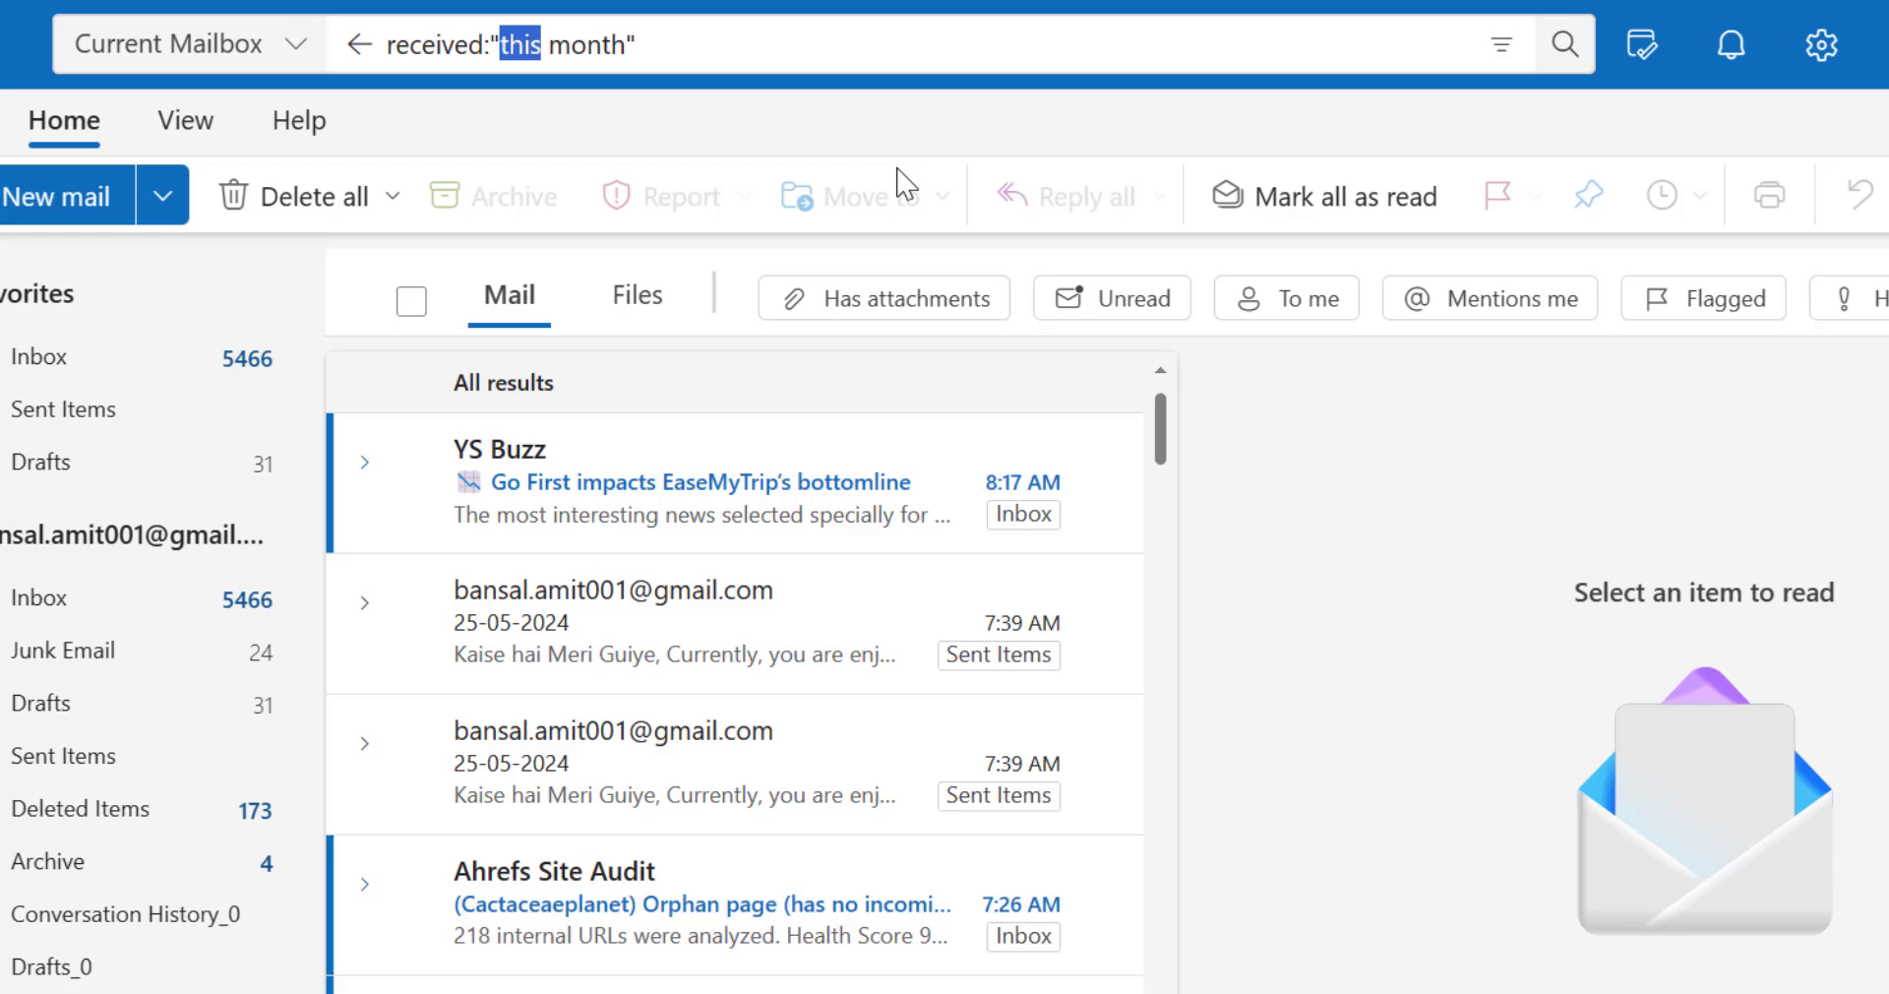
pyautogui.write('last')
pyautogui.press('Return')
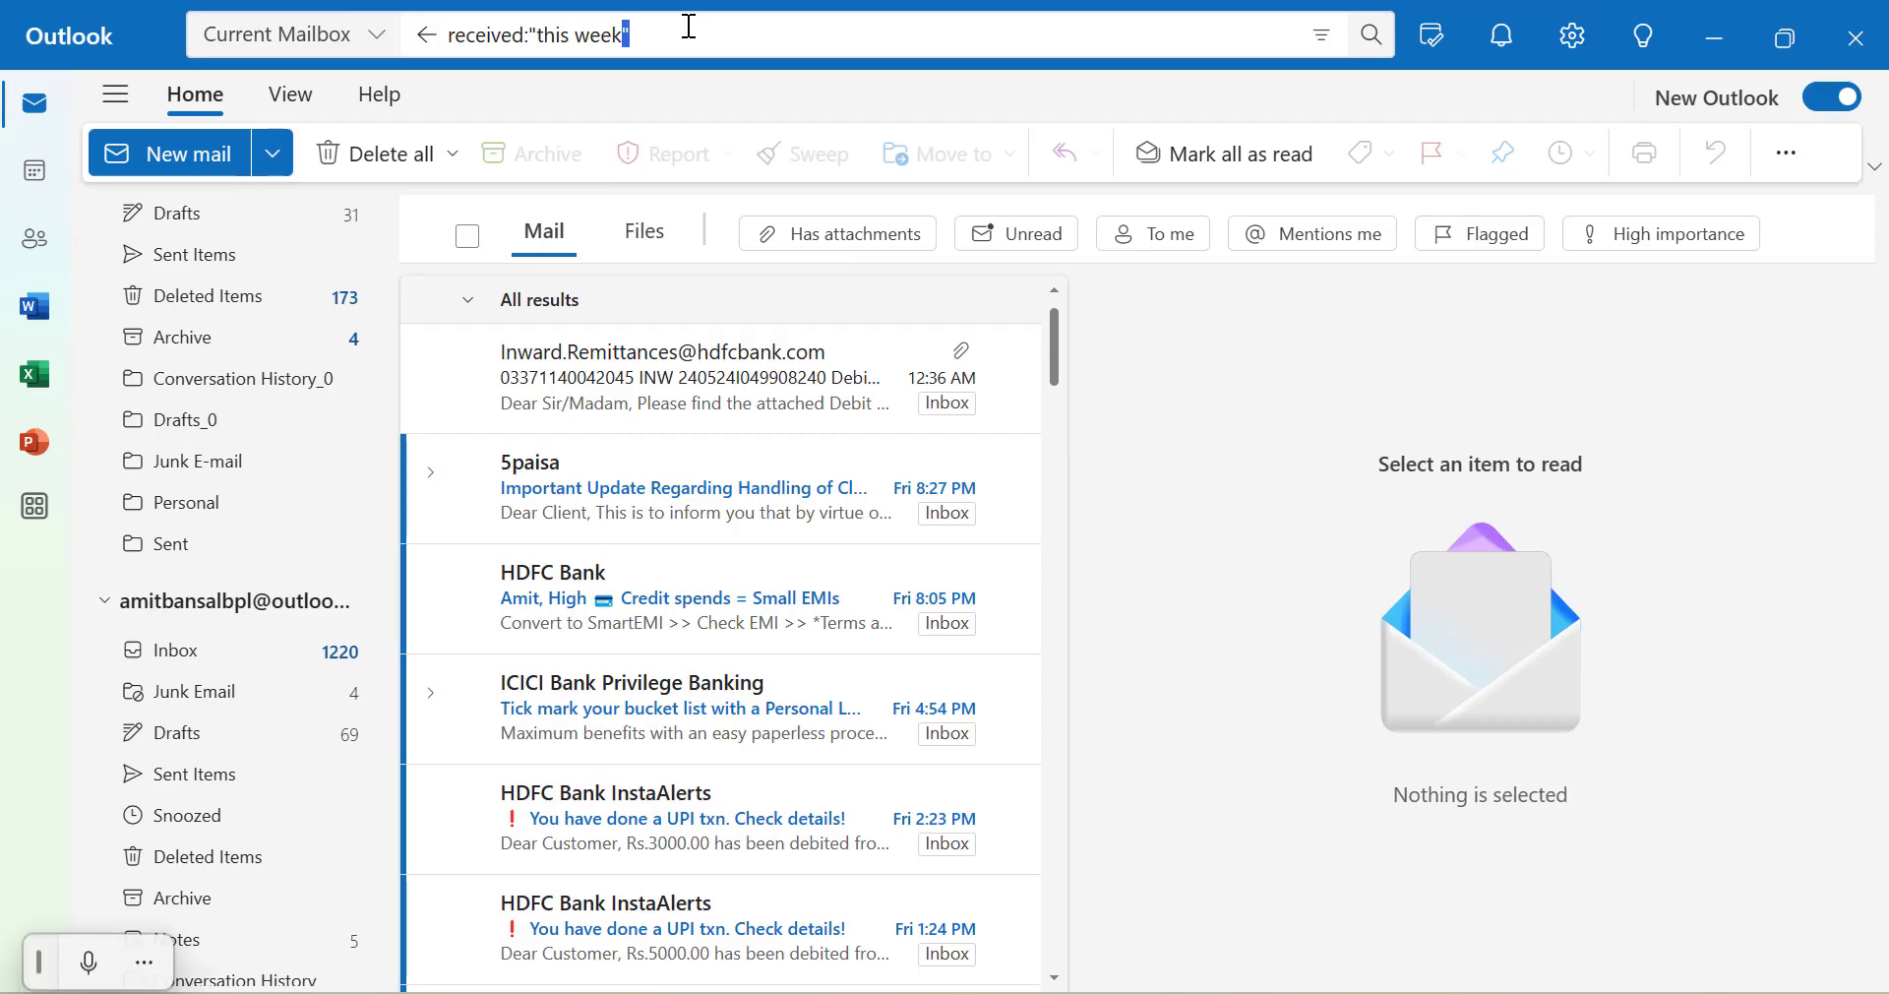
pyautogui.click(689, 26)
pyautogui.press('BackSpace')
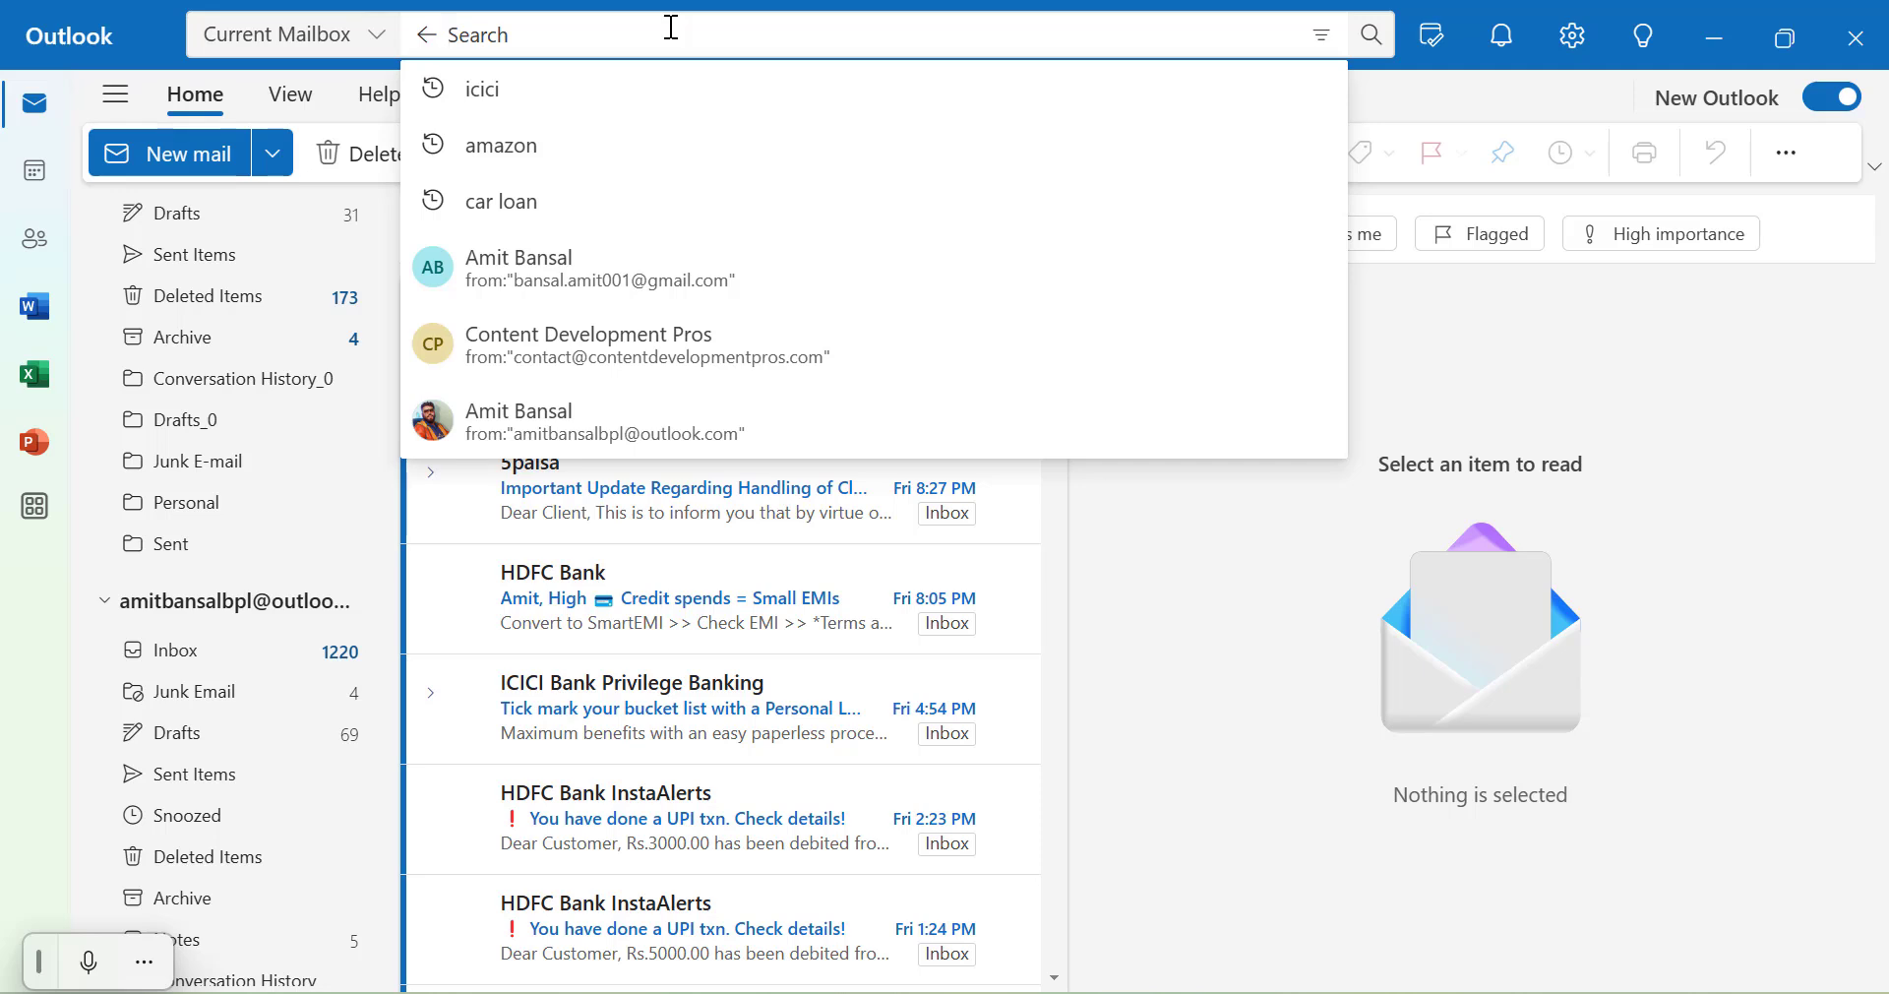
# - Search received:20-05-2024, returning the two messages dated Mon 5/20
pyautogui.write('rec')
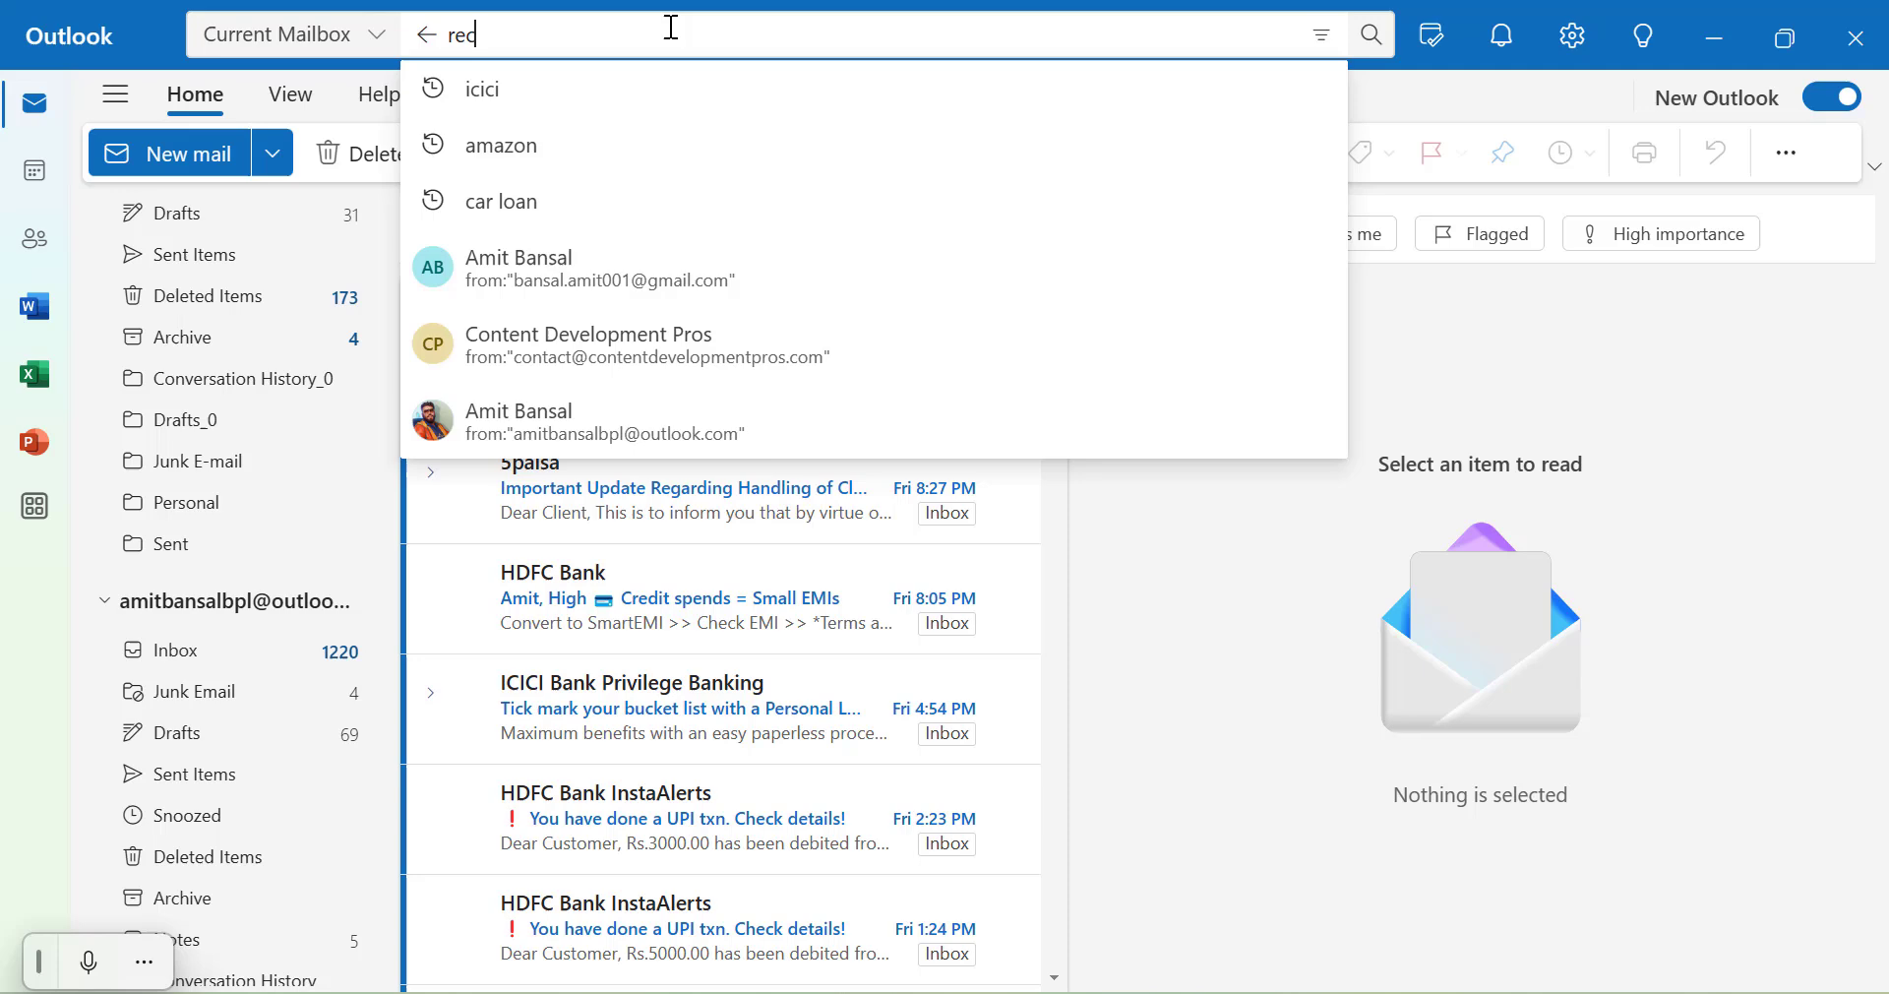
pyautogui.write('eived')
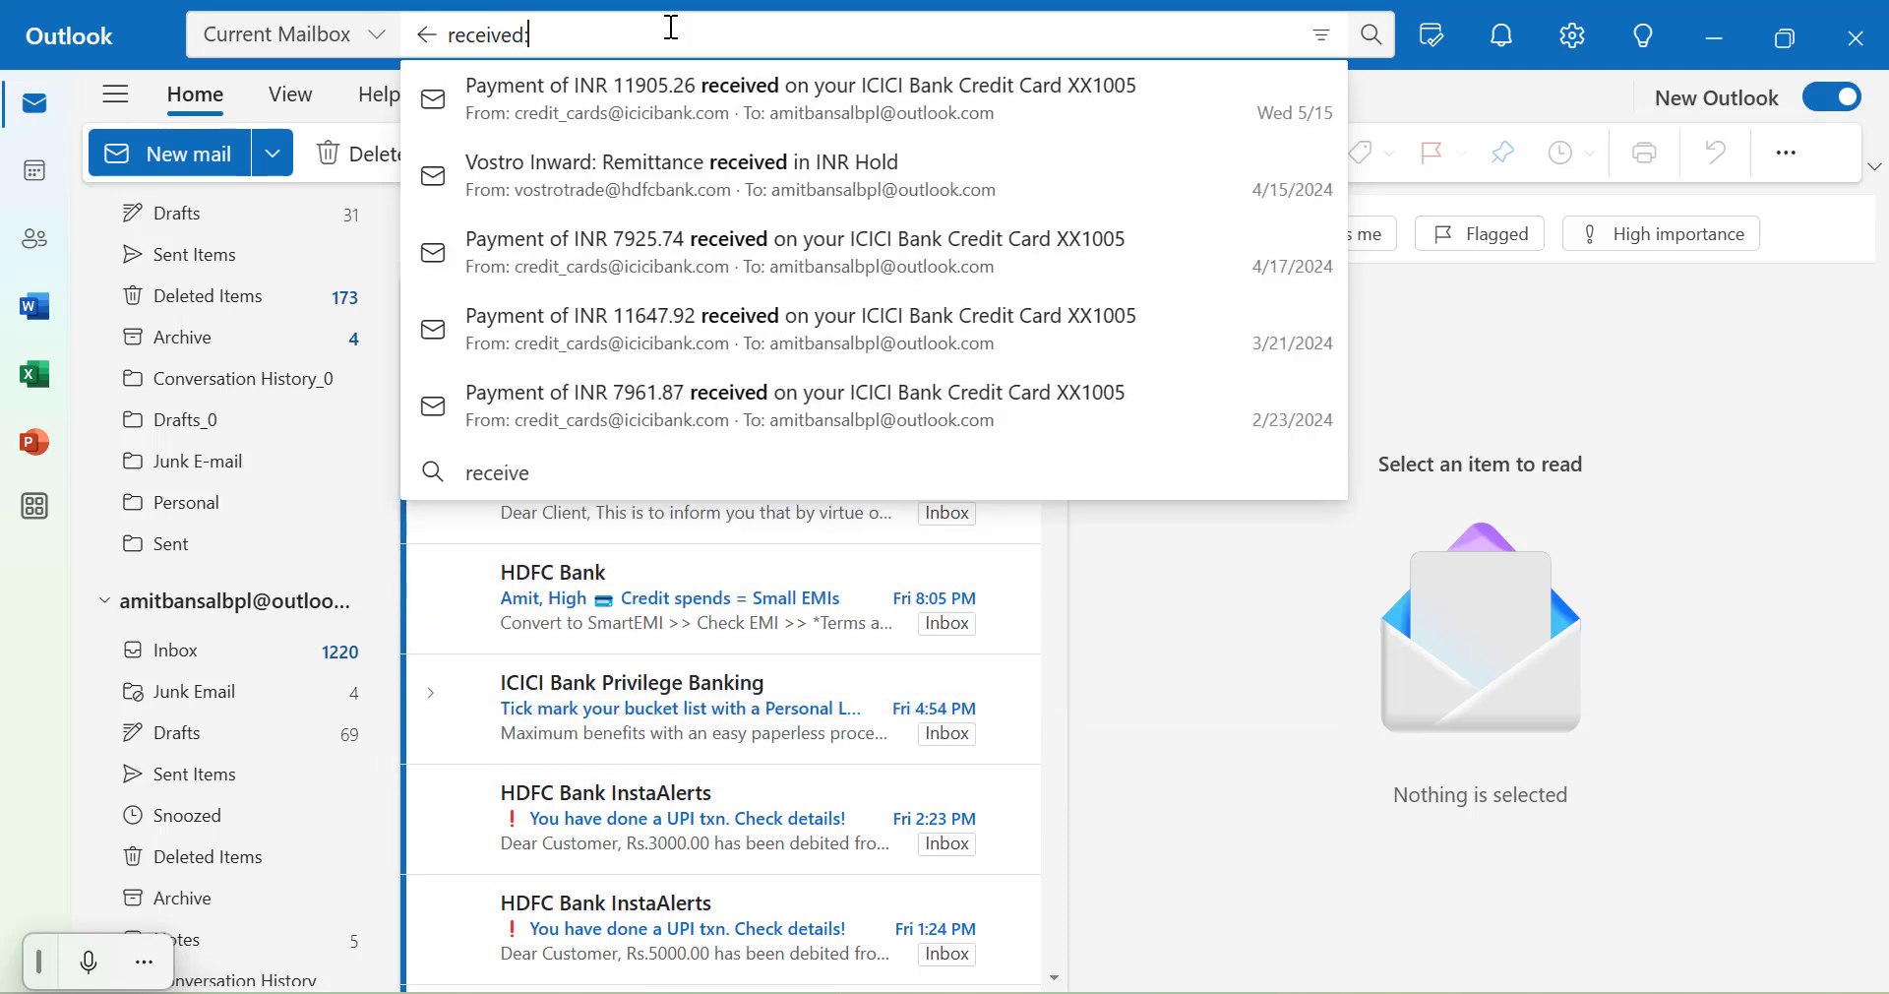
pyautogui.press('Return')
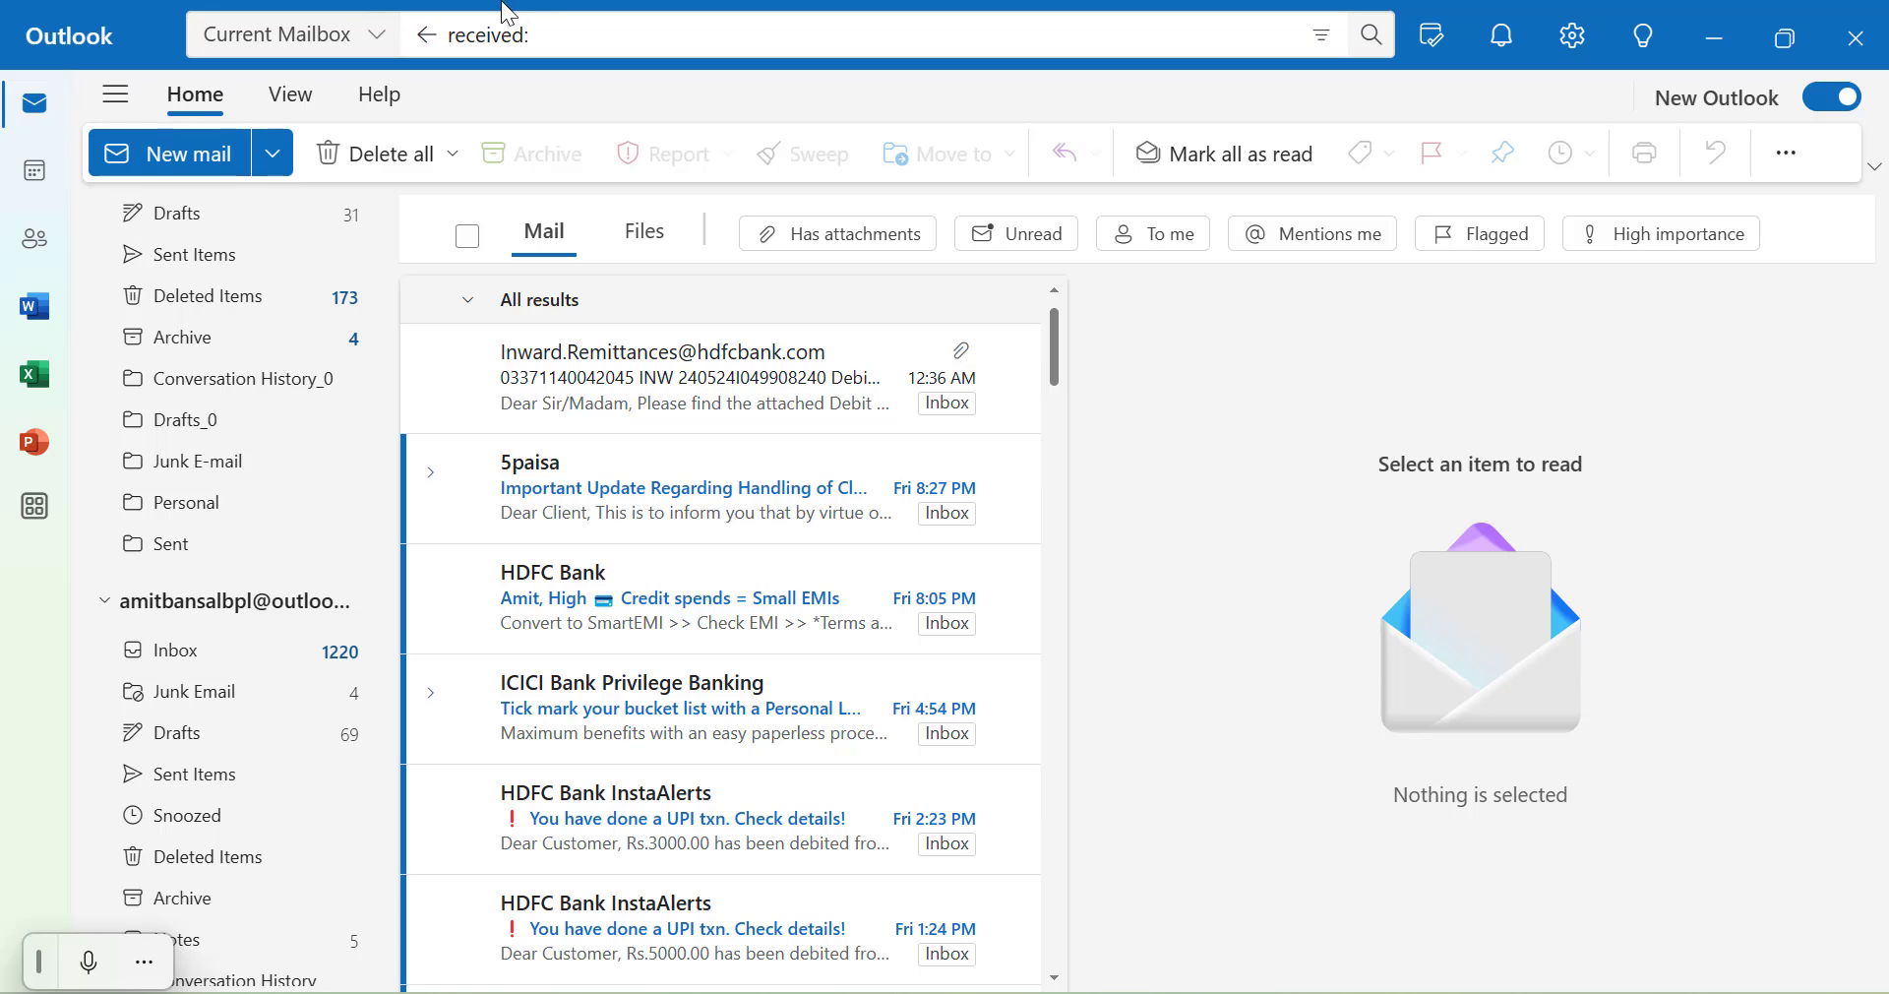
pyautogui.write(':20-05-2024')
pyautogui.press('Return')
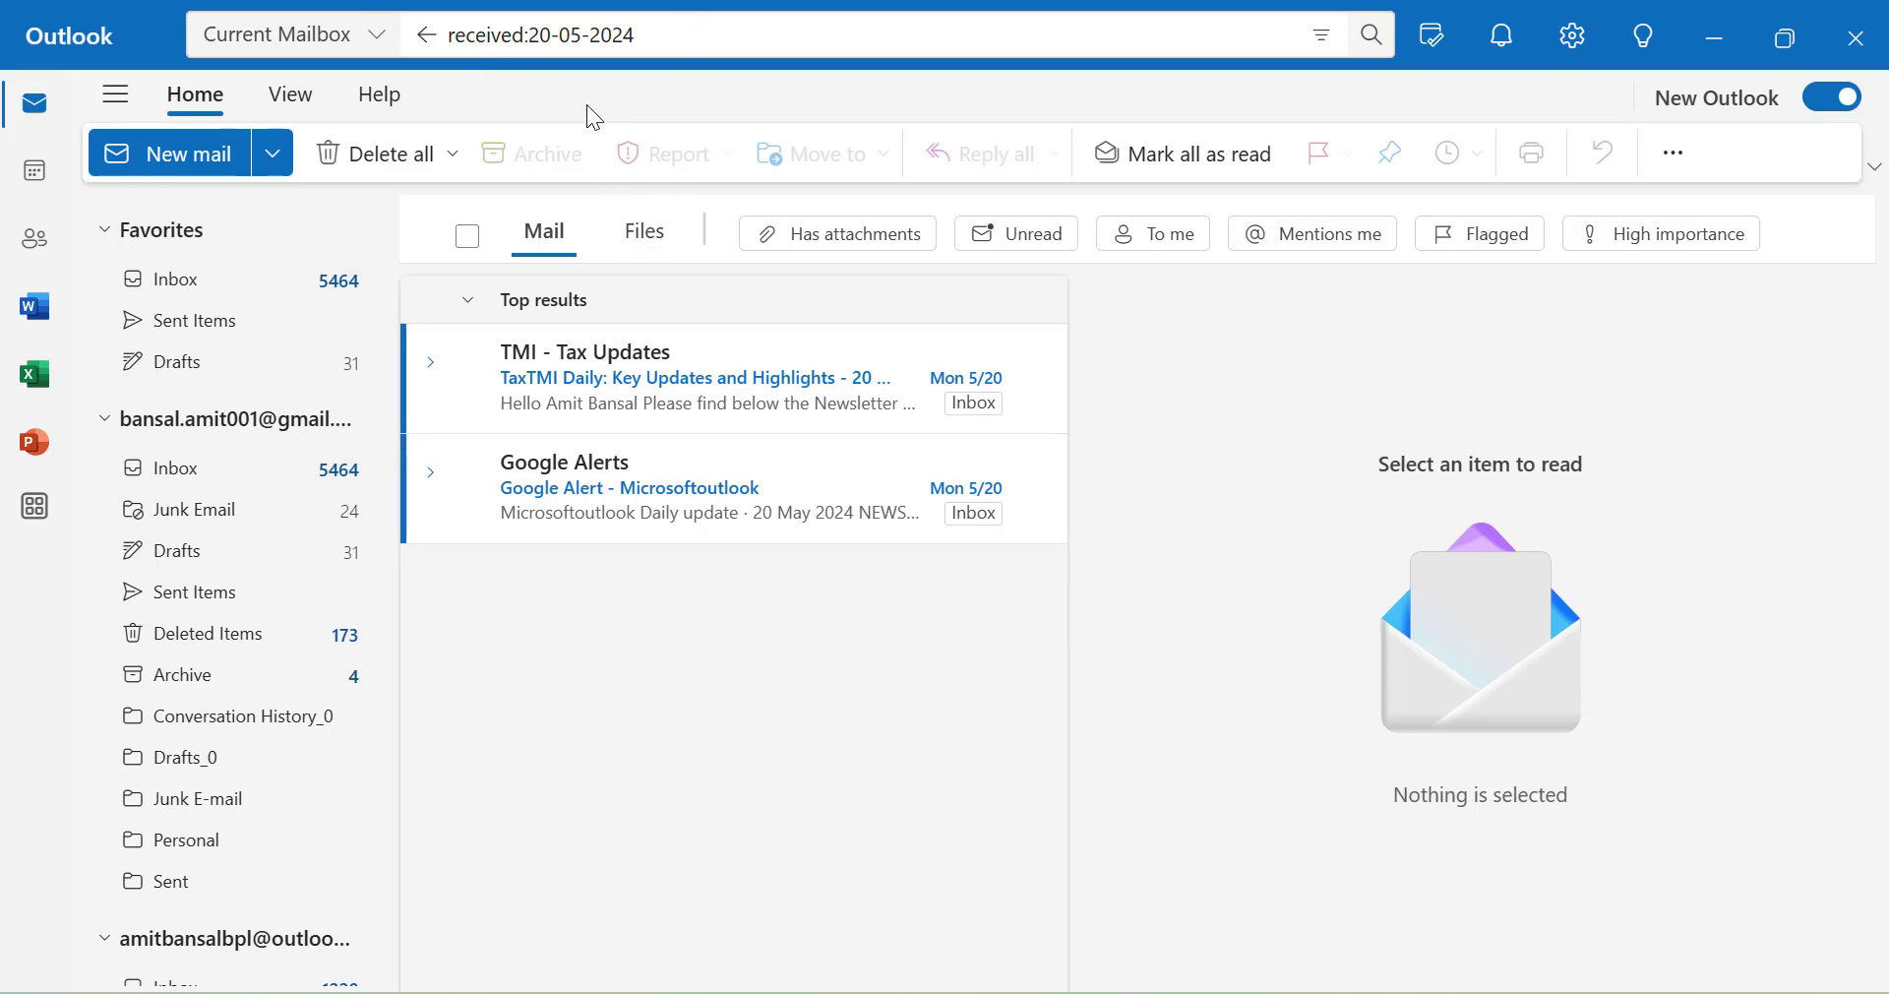
pyautogui.click(650, 37)
pyautogui.press('super+h')
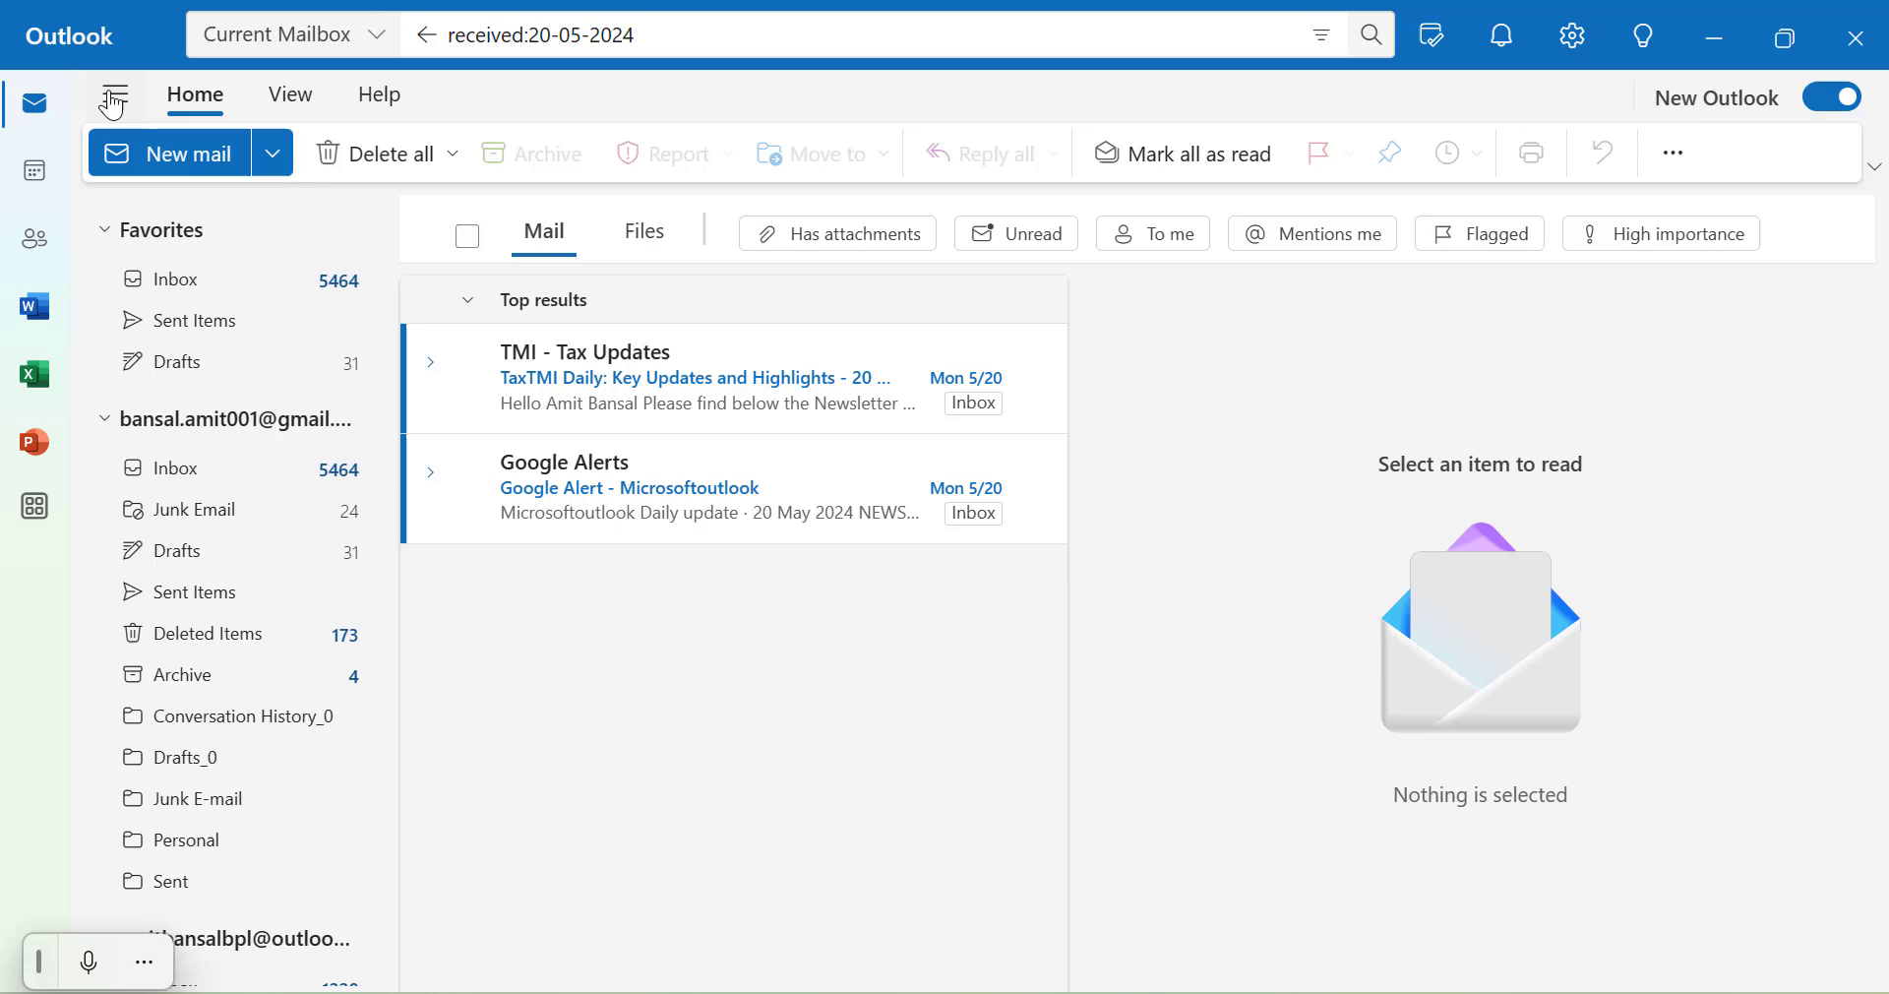
# - Search the date range received:2024-05-20..2024-05-25, listing the Fri 5/24 messages
pyautogui.press('BackSpace')
pyautogui.press('BackSpace')
pyautogui.press('BackSpace')
pyautogui.press('BackSpace')
pyautogui.press('BackSpace')
pyautogui.press('BackSpace')
pyautogui.press('BackSpace')
pyautogui.press('BackSpace')
pyautogui.press('BackSpace')
pyautogui.press('BackSpace')
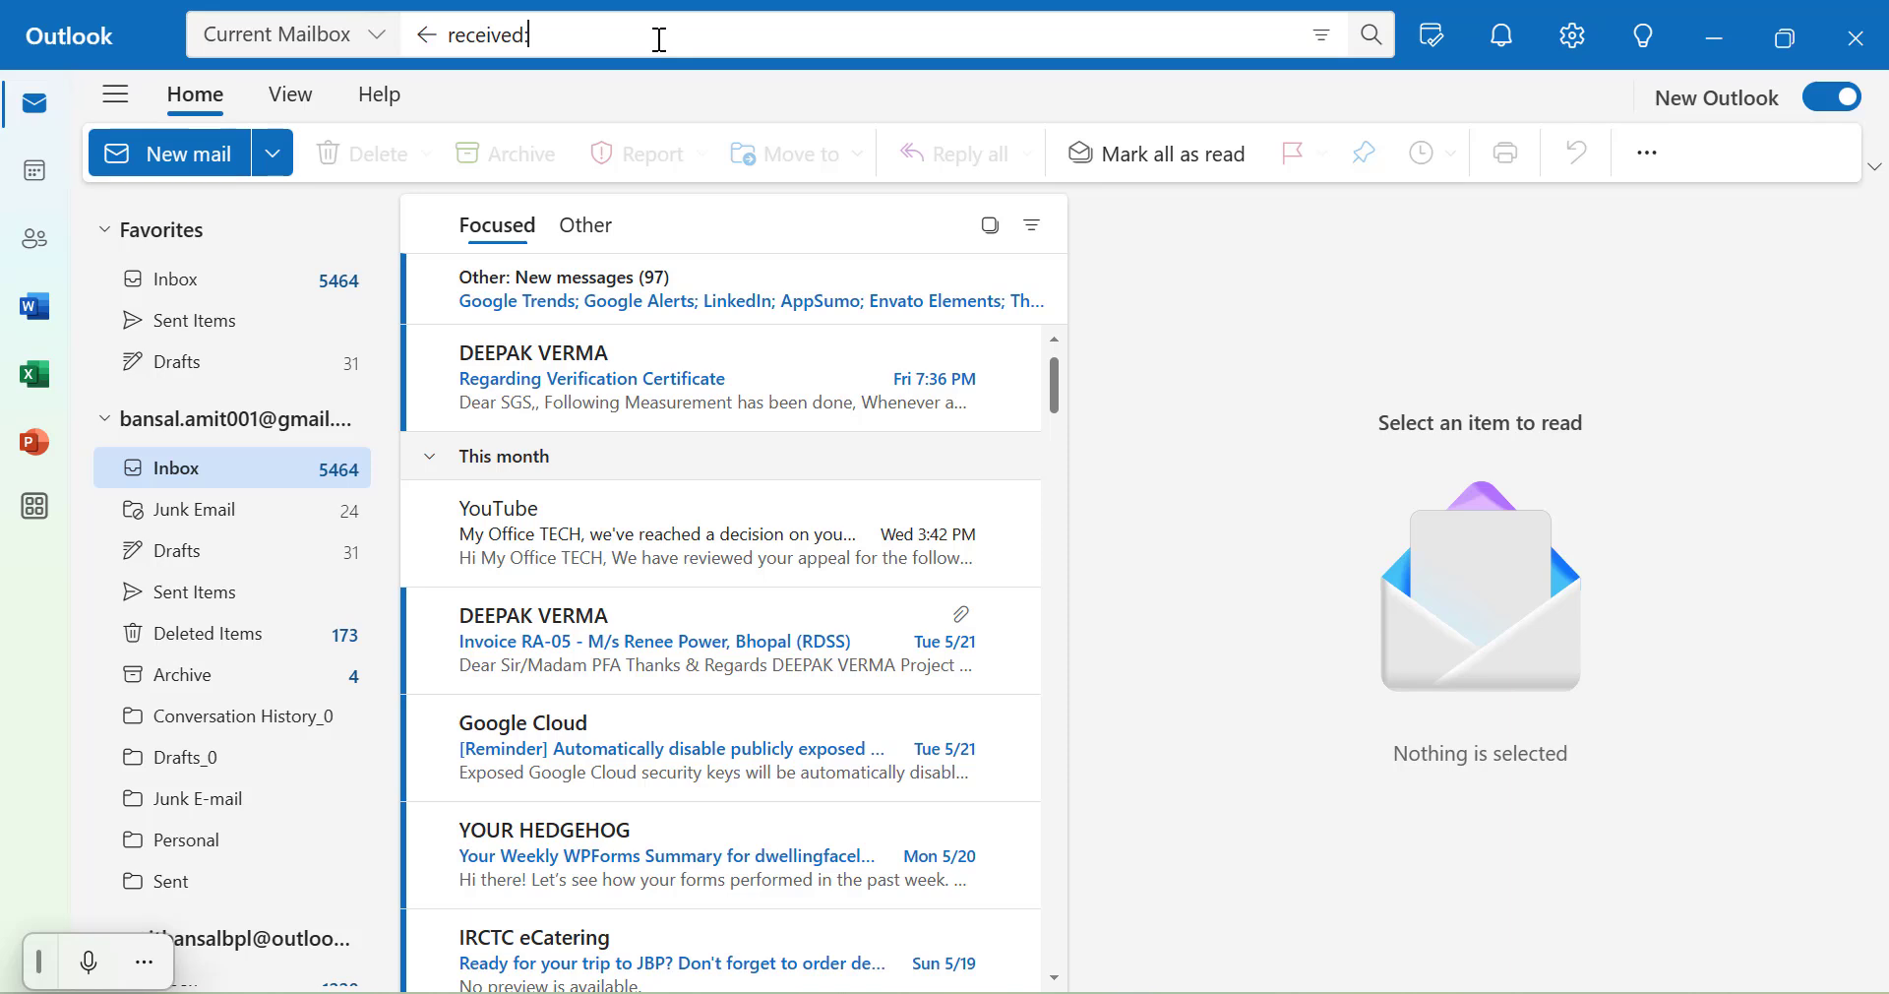
pyautogui.write('2024-05-')
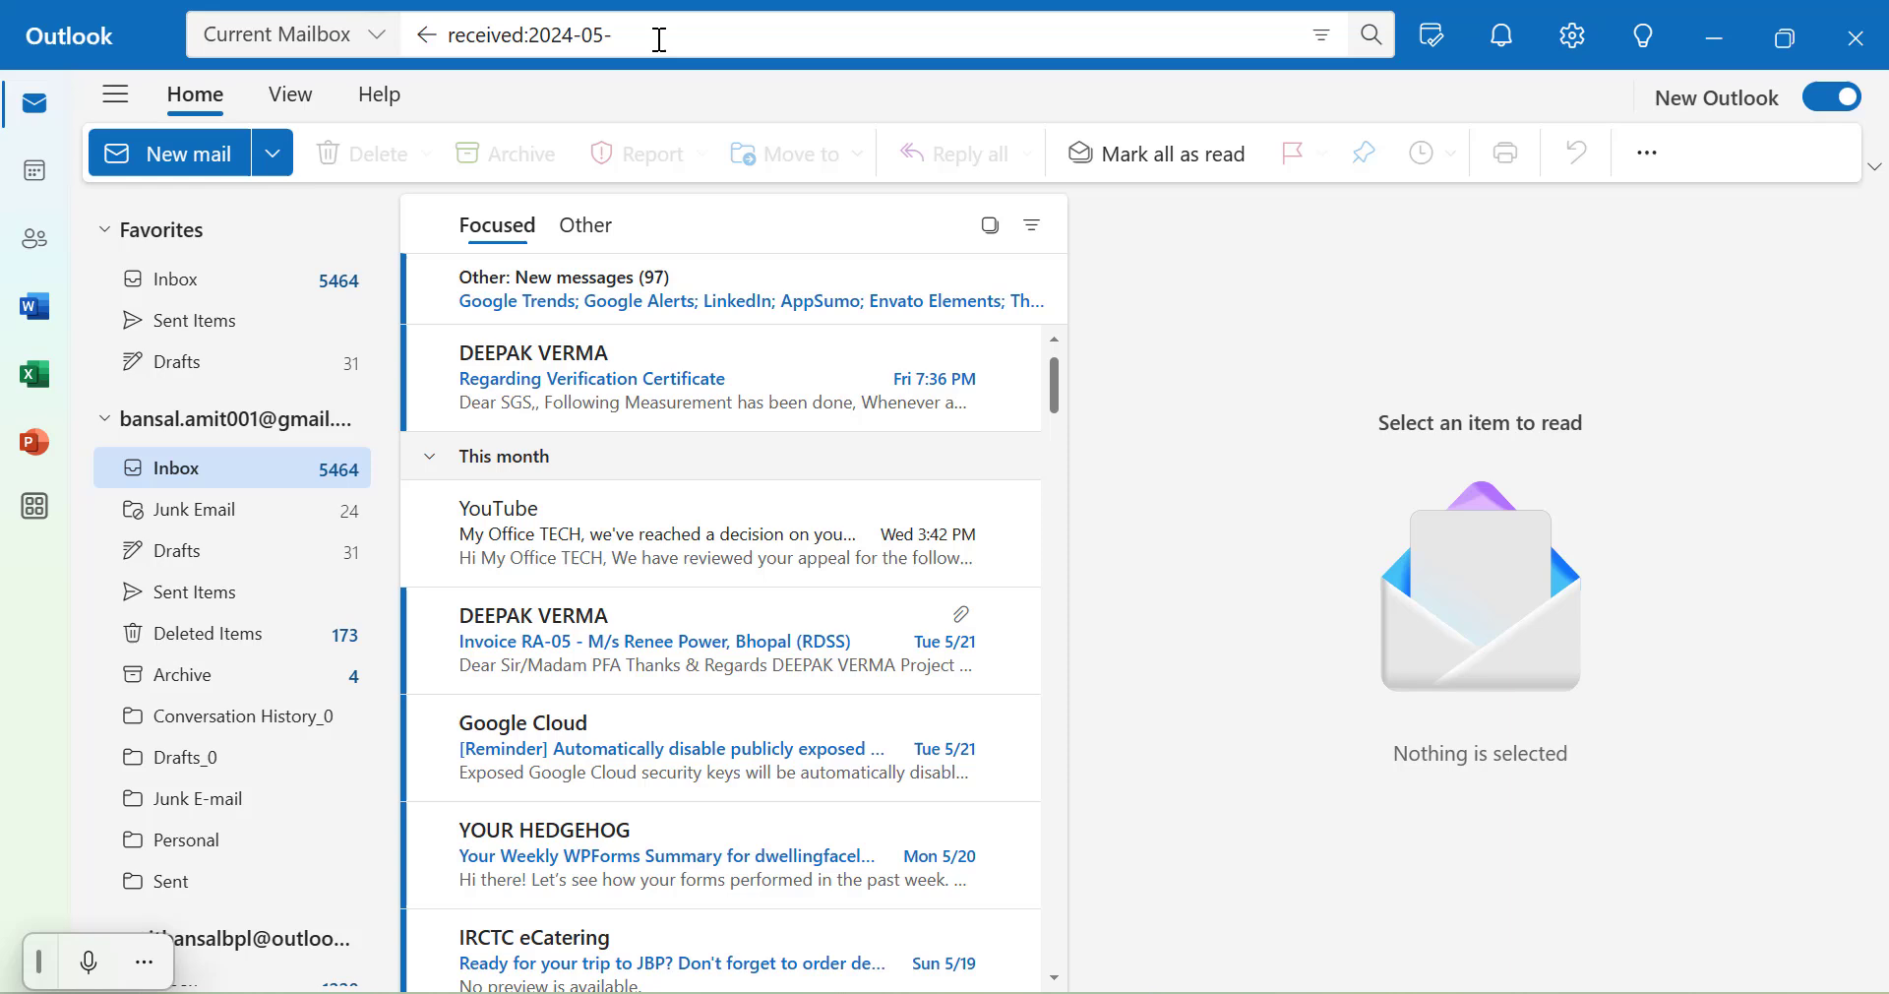
pyautogui.write('20')
pyautogui.write('..')
pyautogui.write('2')
pyautogui.press('BackSpace')
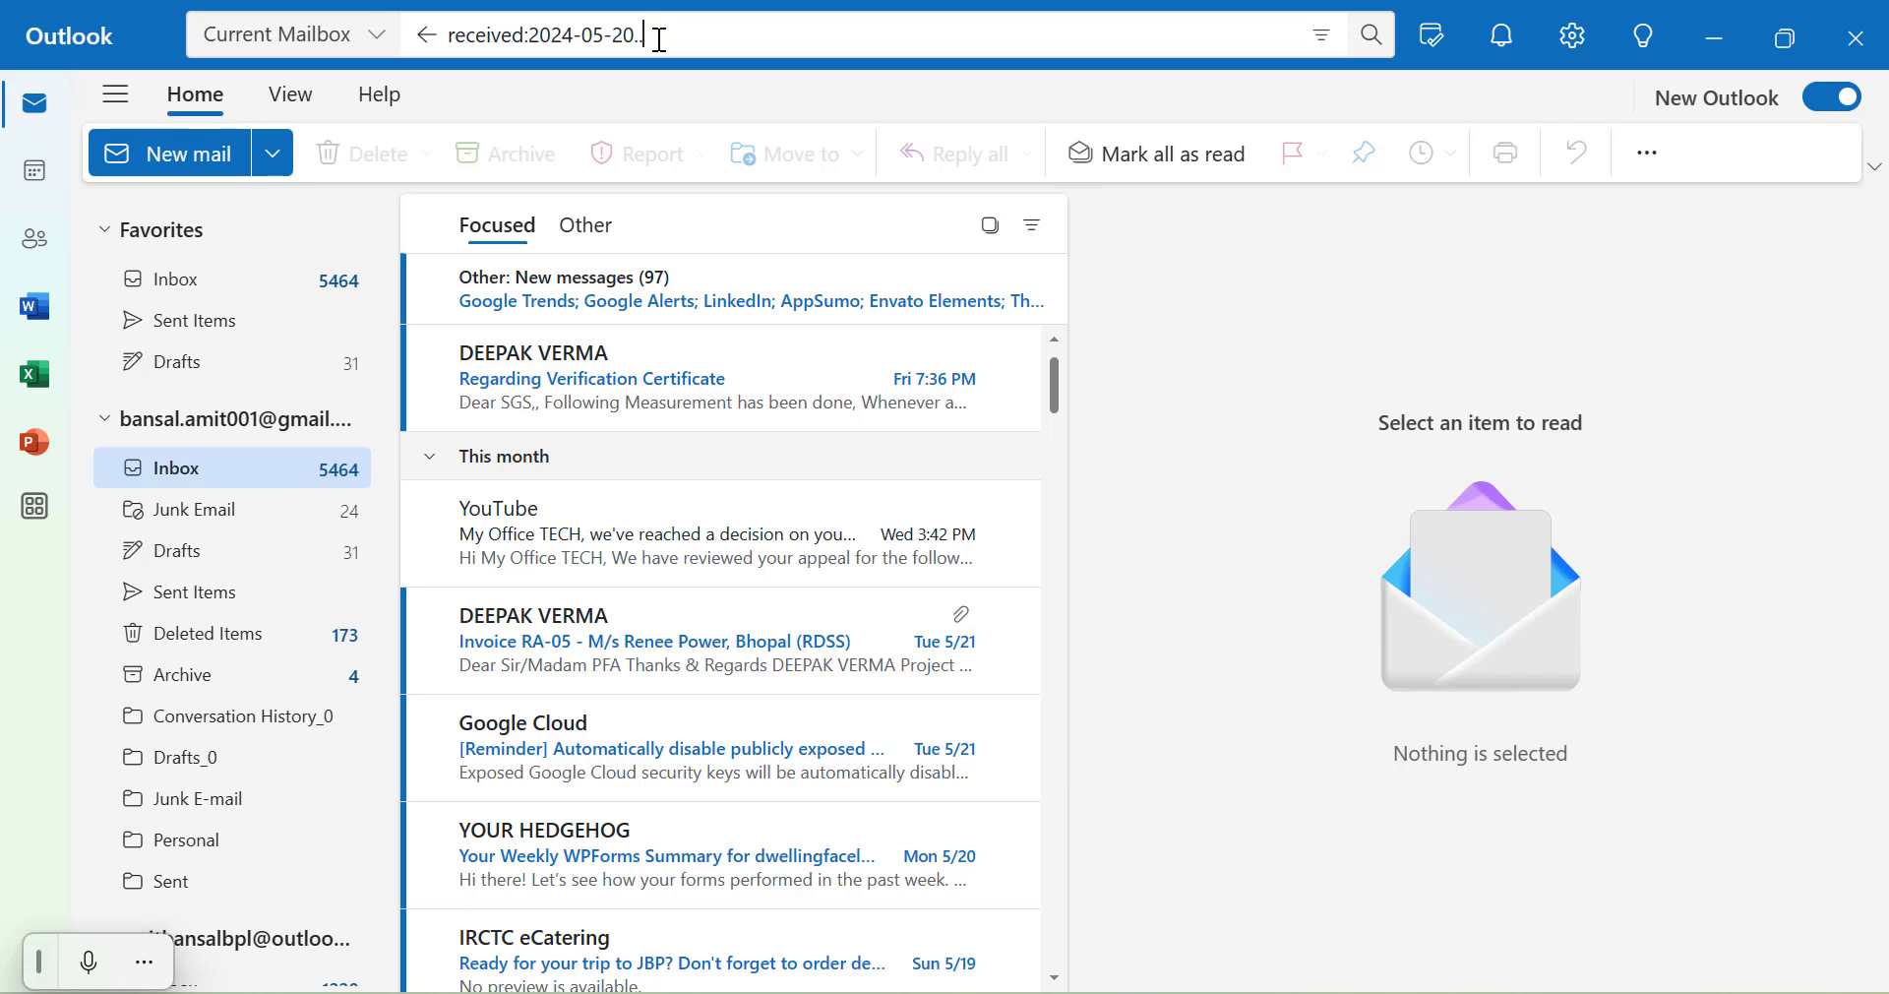
pyautogui.write('2024-05-20')
pyautogui.write('24')
pyautogui.press('BackSpace')
pyautogui.press('BackSpace')
pyautogui.press('BackSpace')
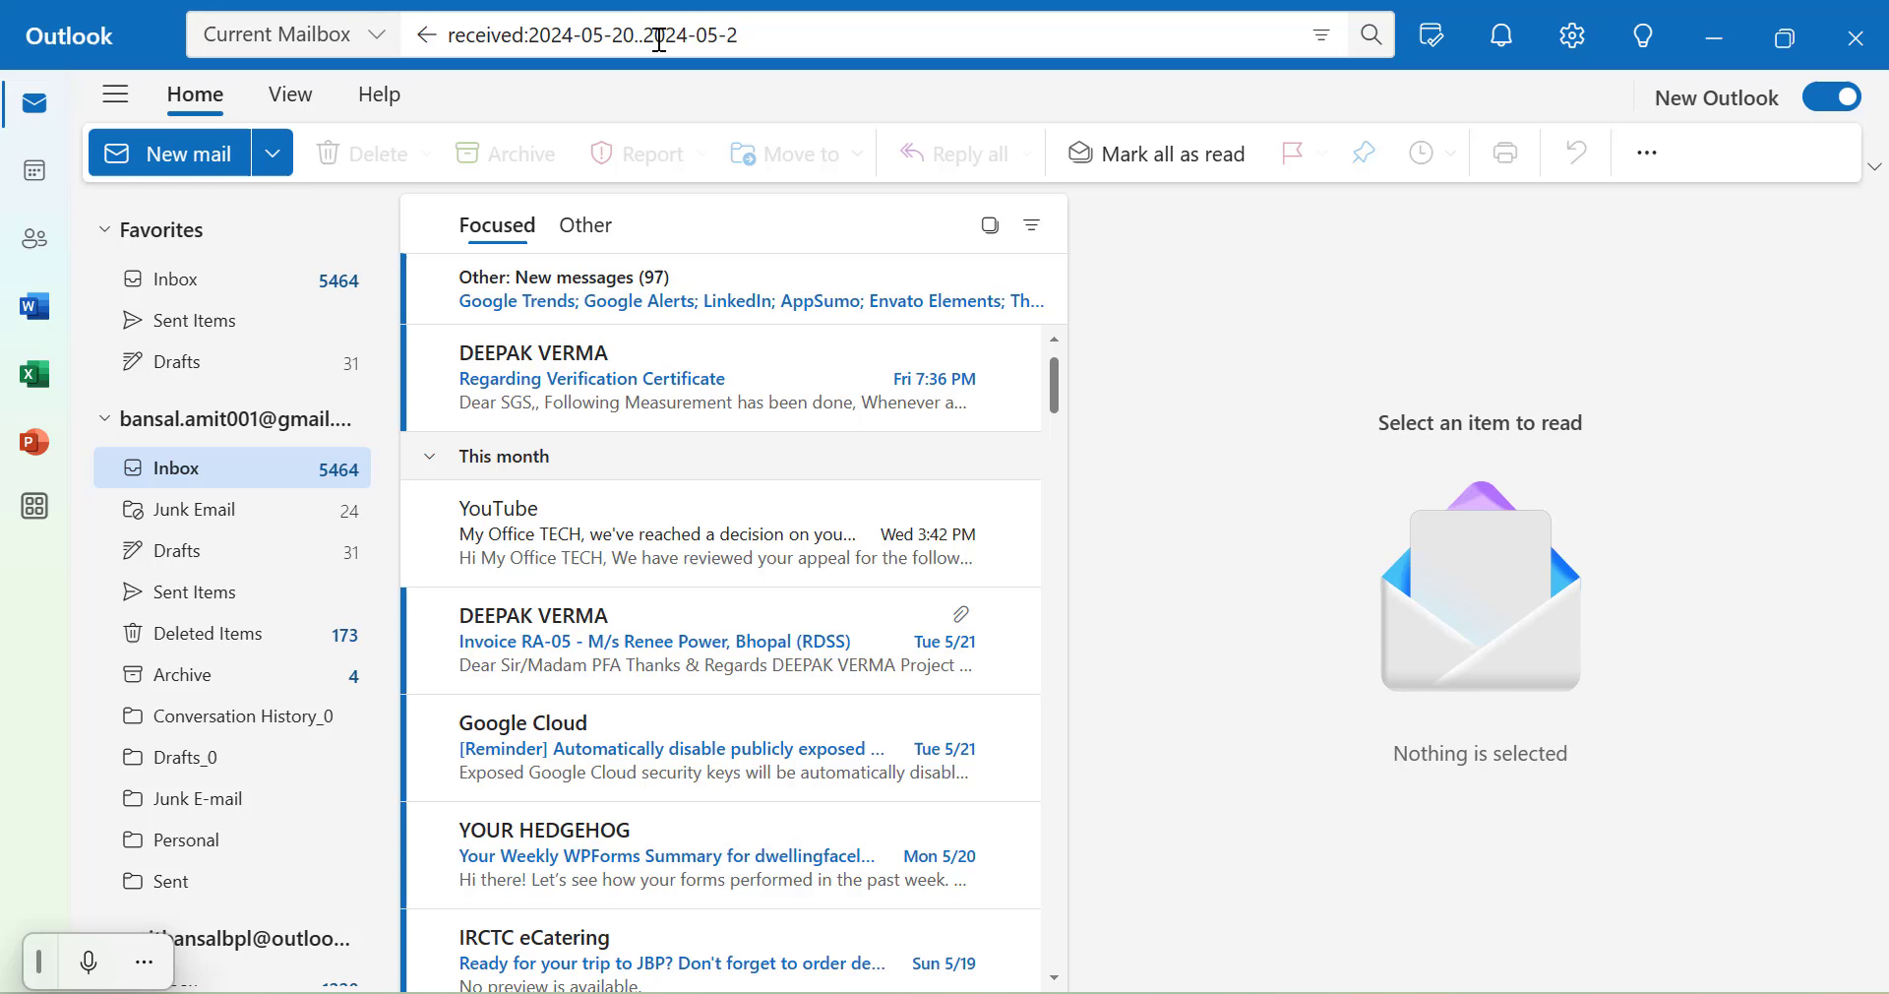
pyautogui.write('05')
pyautogui.press('Return')
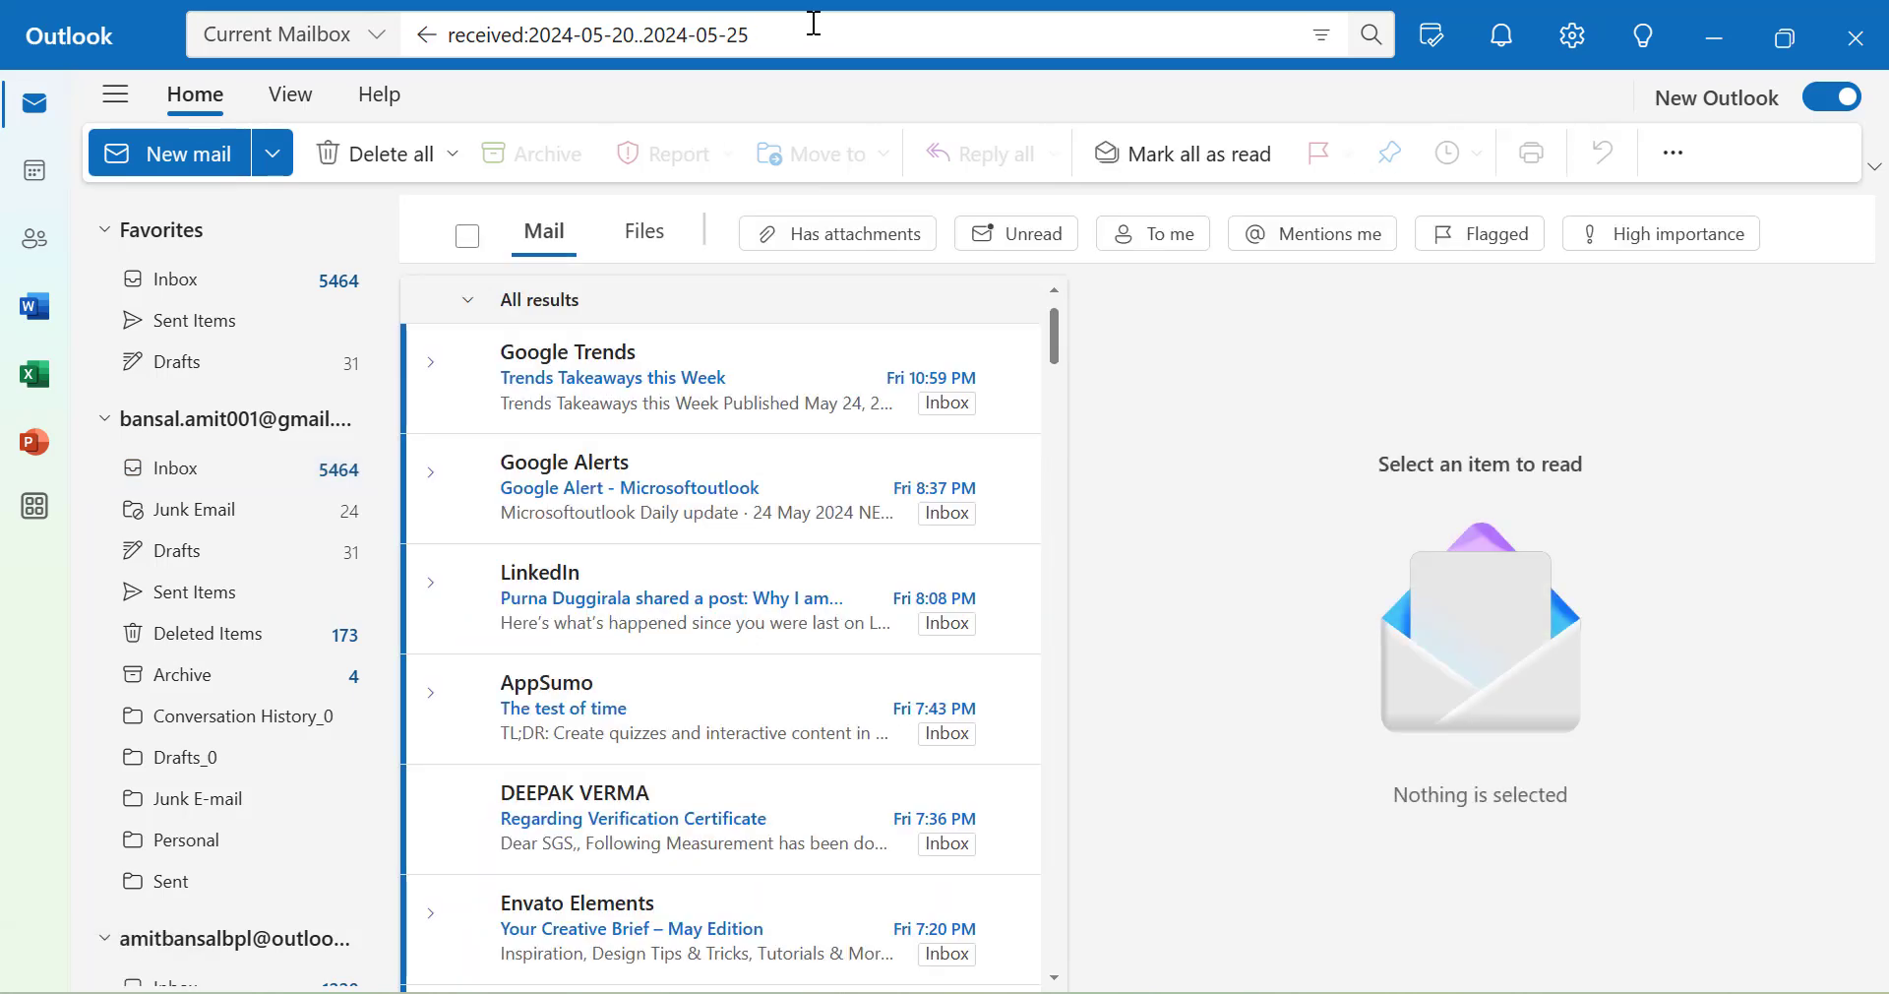
pyautogui.scroll(-4, 844, 521)
pyautogui.scroll(-15, 844, 531)
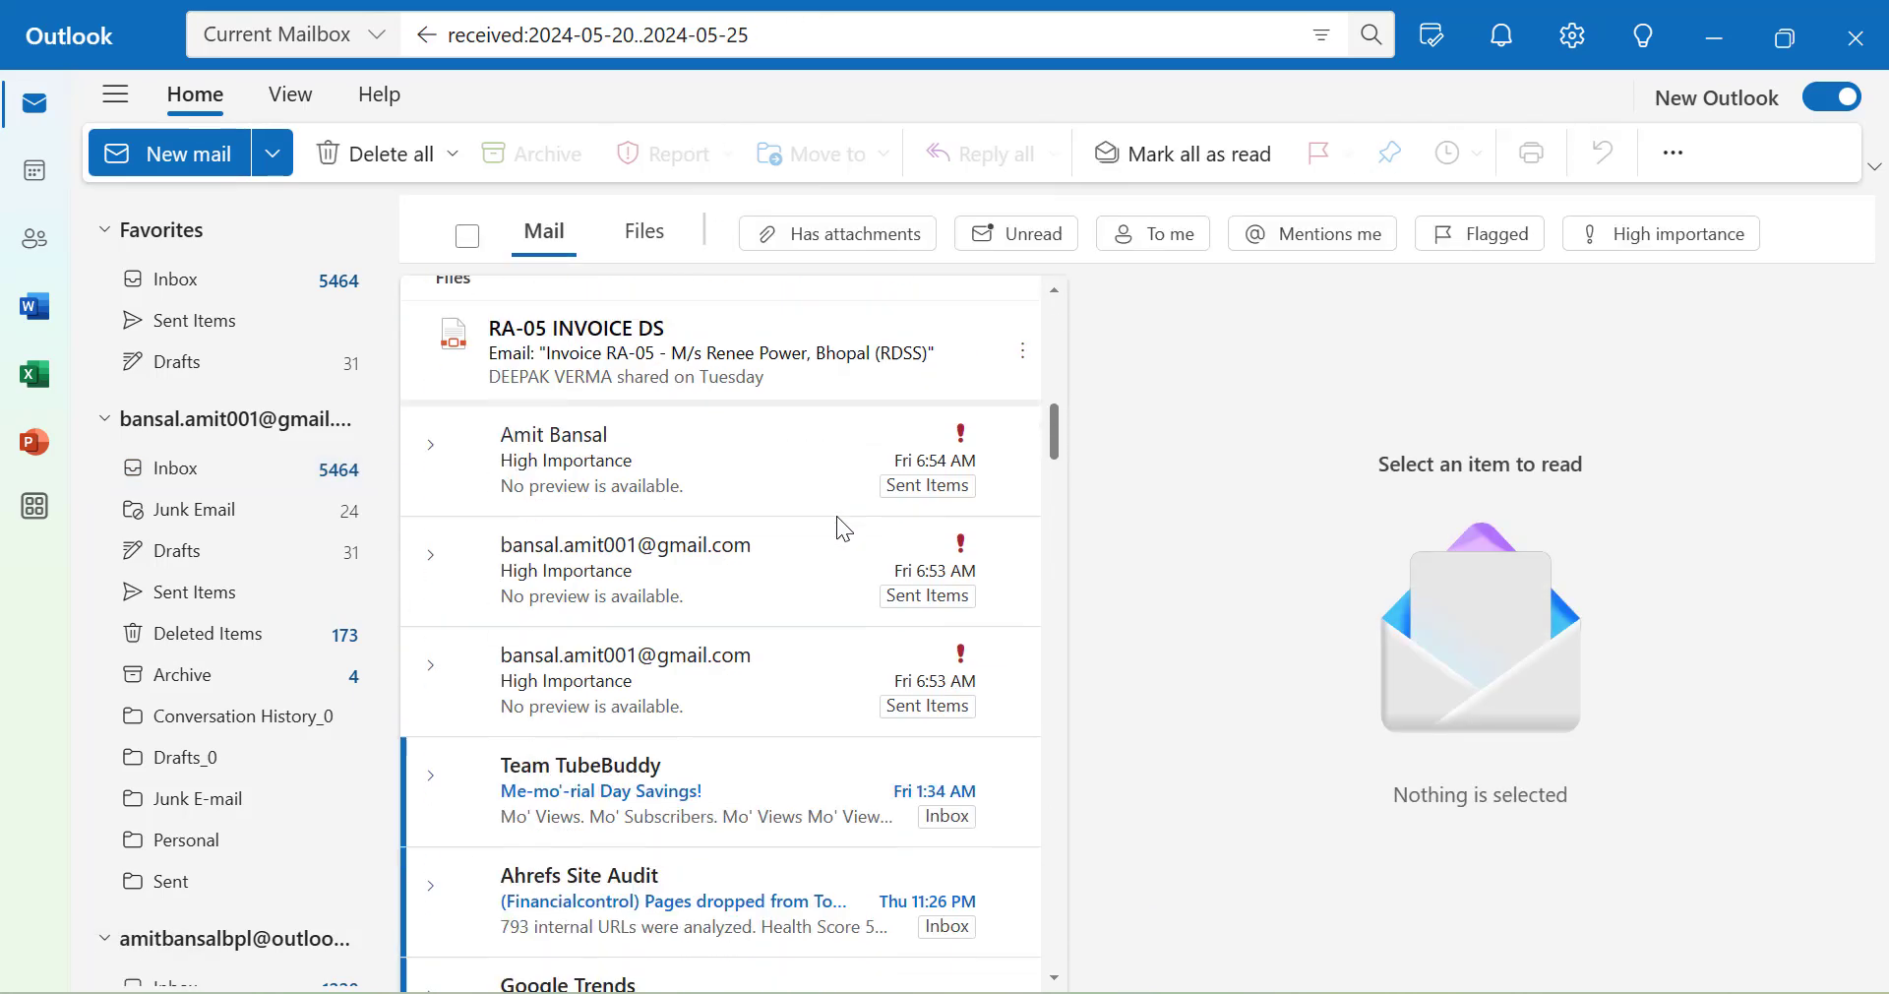
pyautogui.scroll(-20, 844, 531)
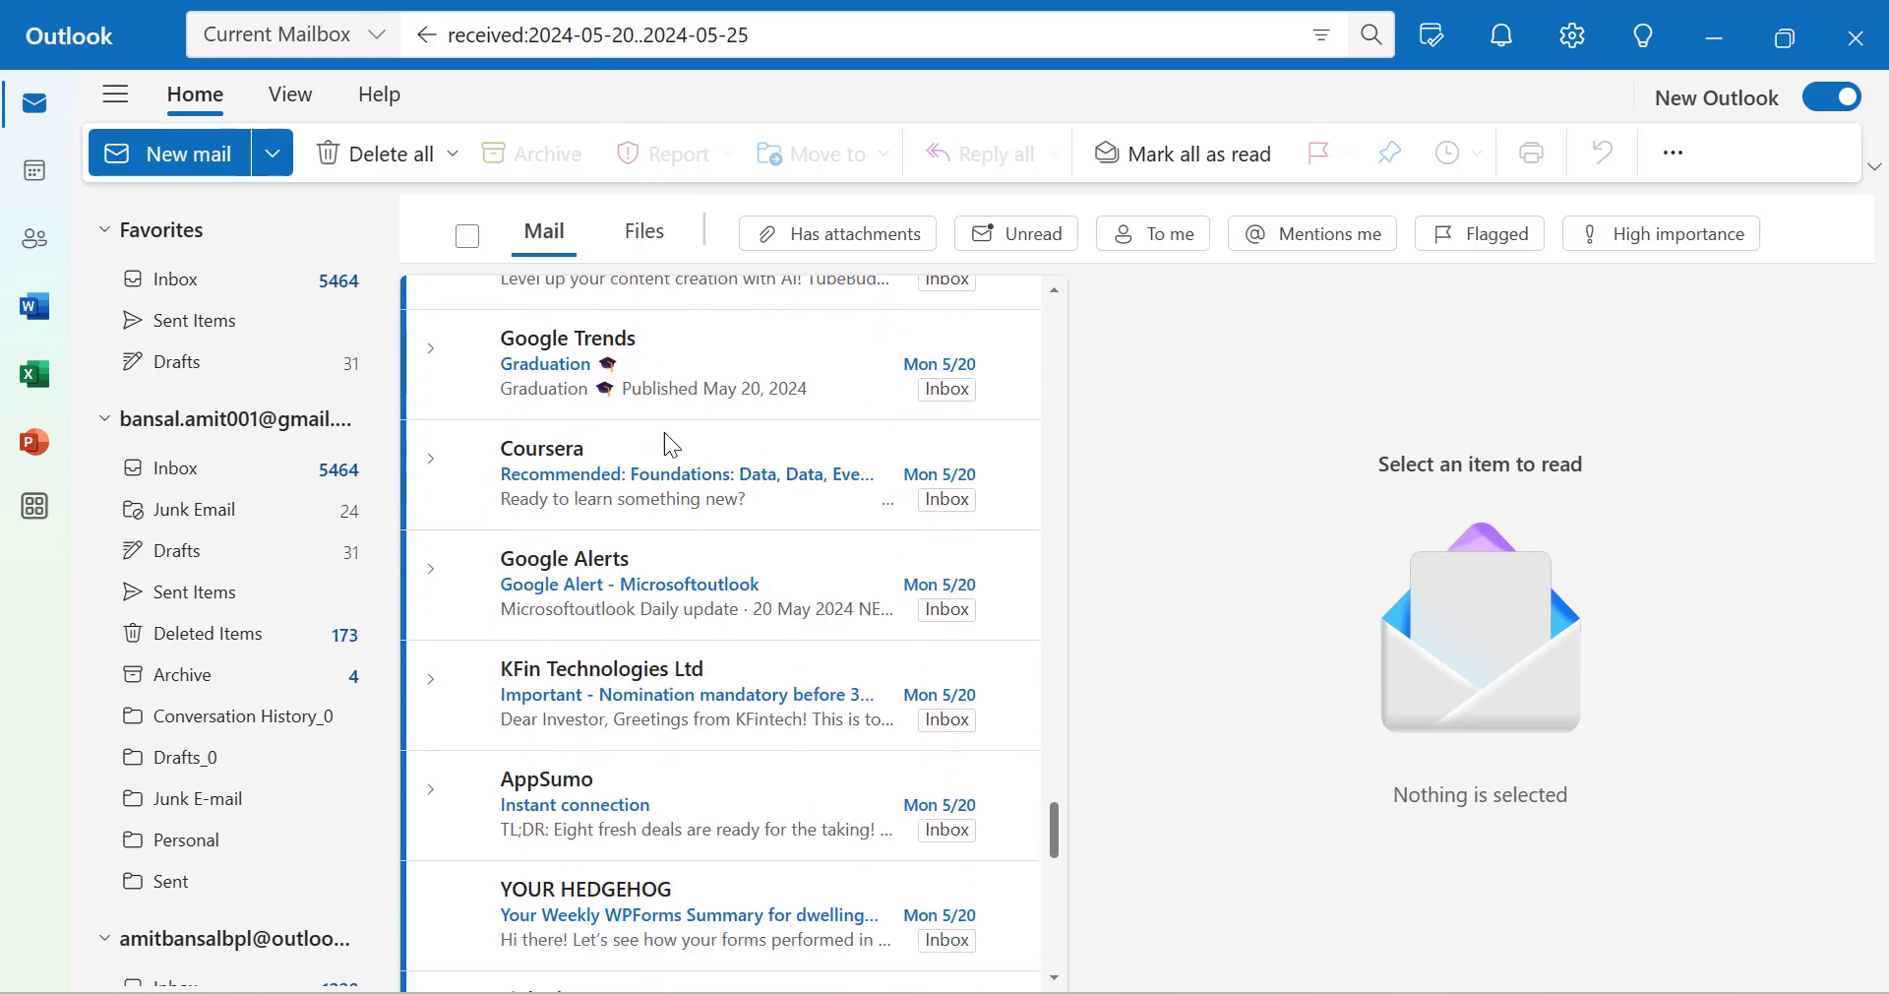
pyautogui.scroll(-12, 668, 436)
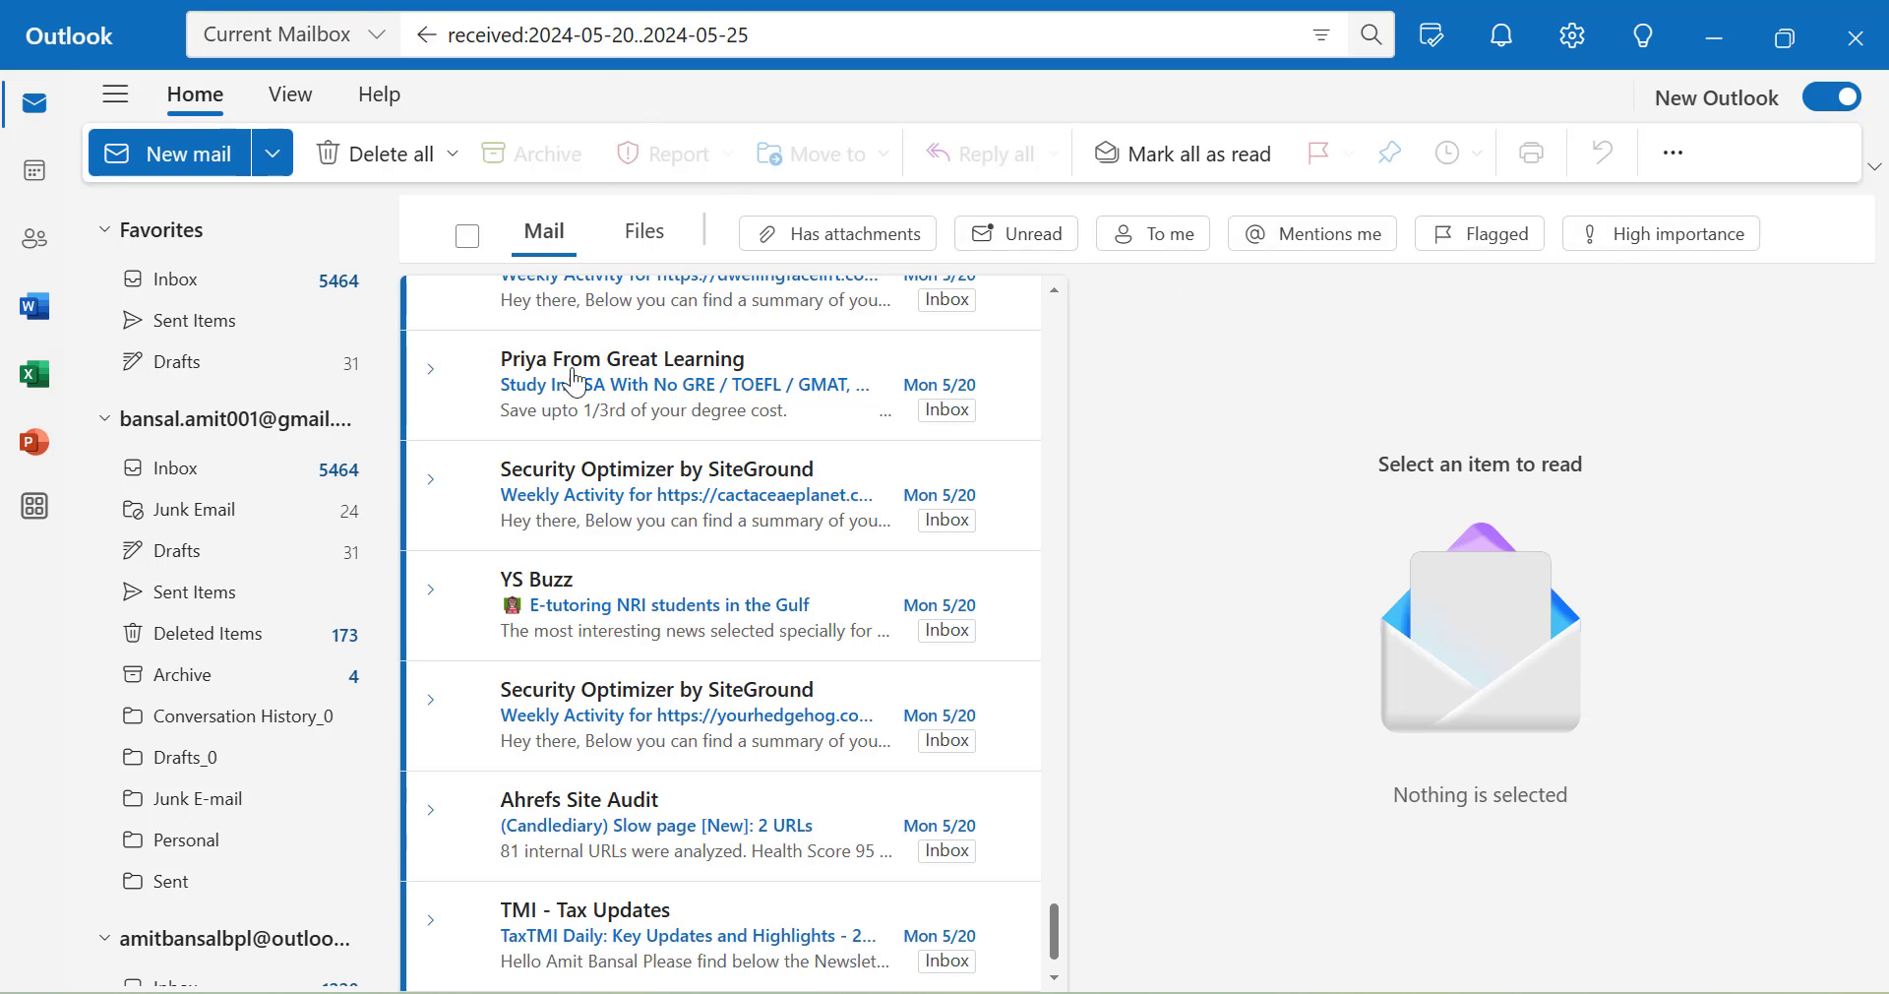
pyautogui.scroll(8, 738, 620)
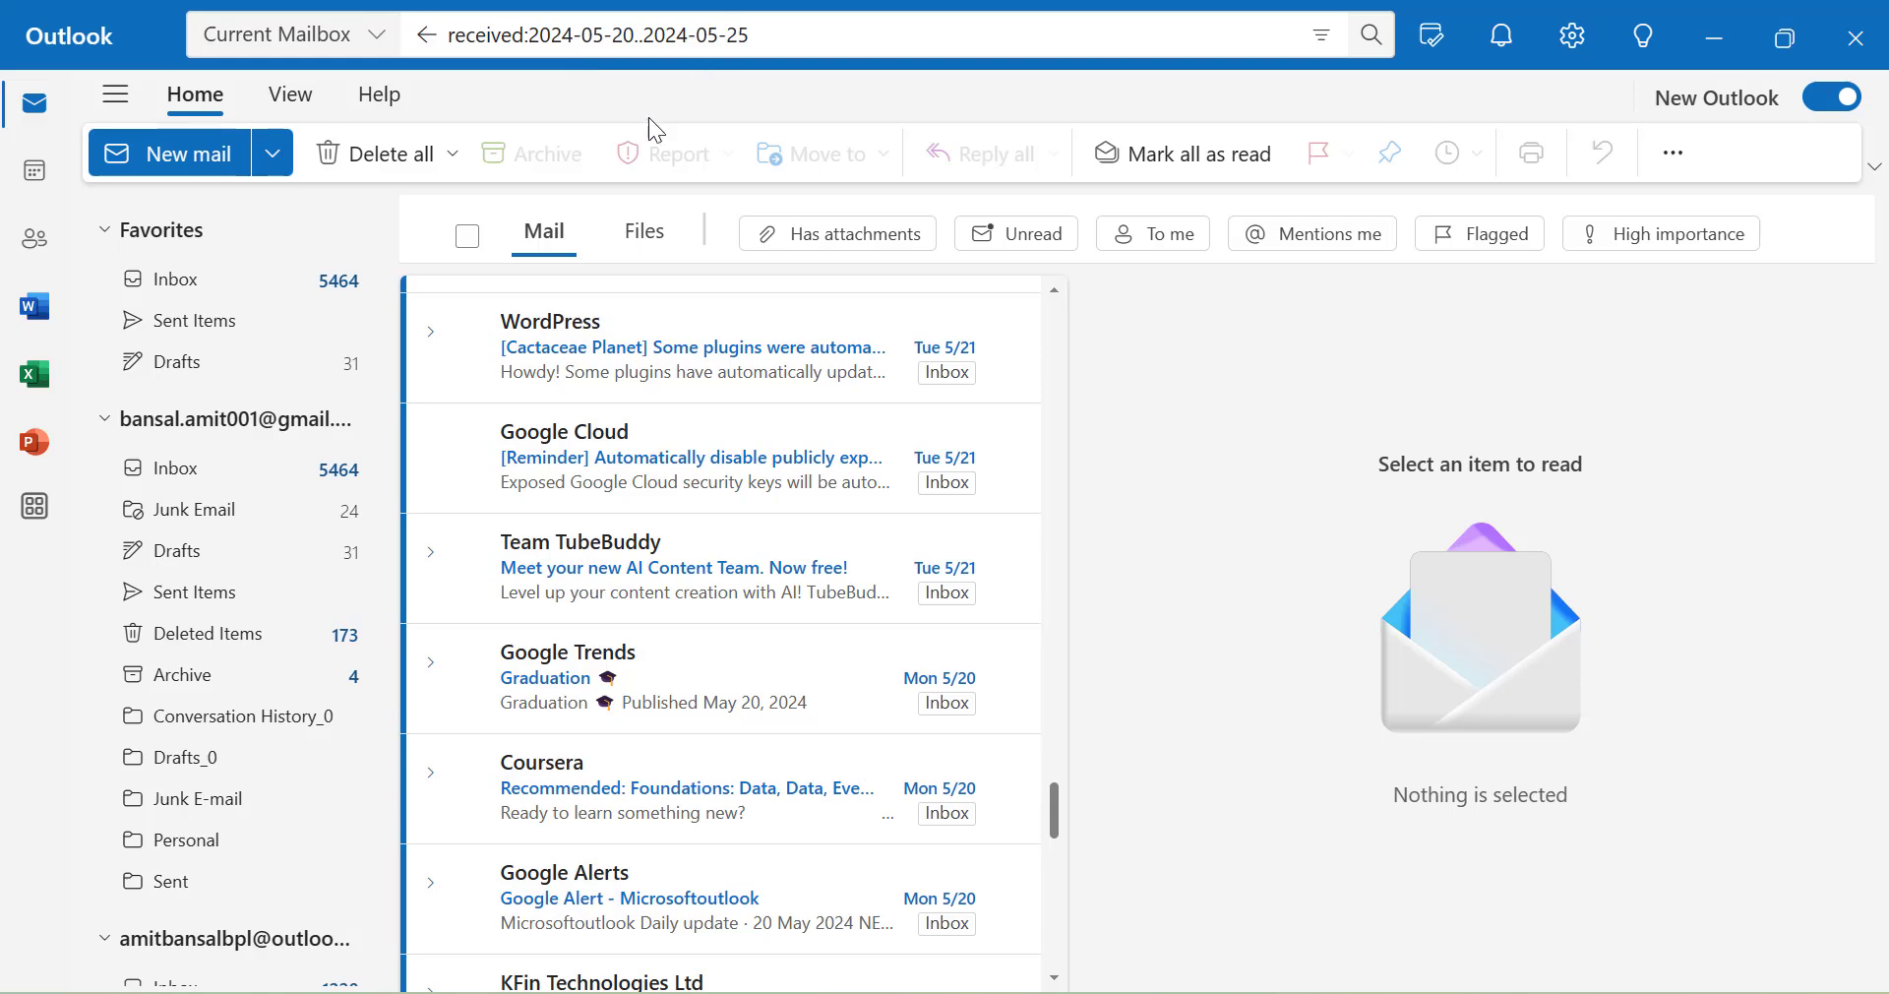
pyautogui.scroll(15, 846, 559)
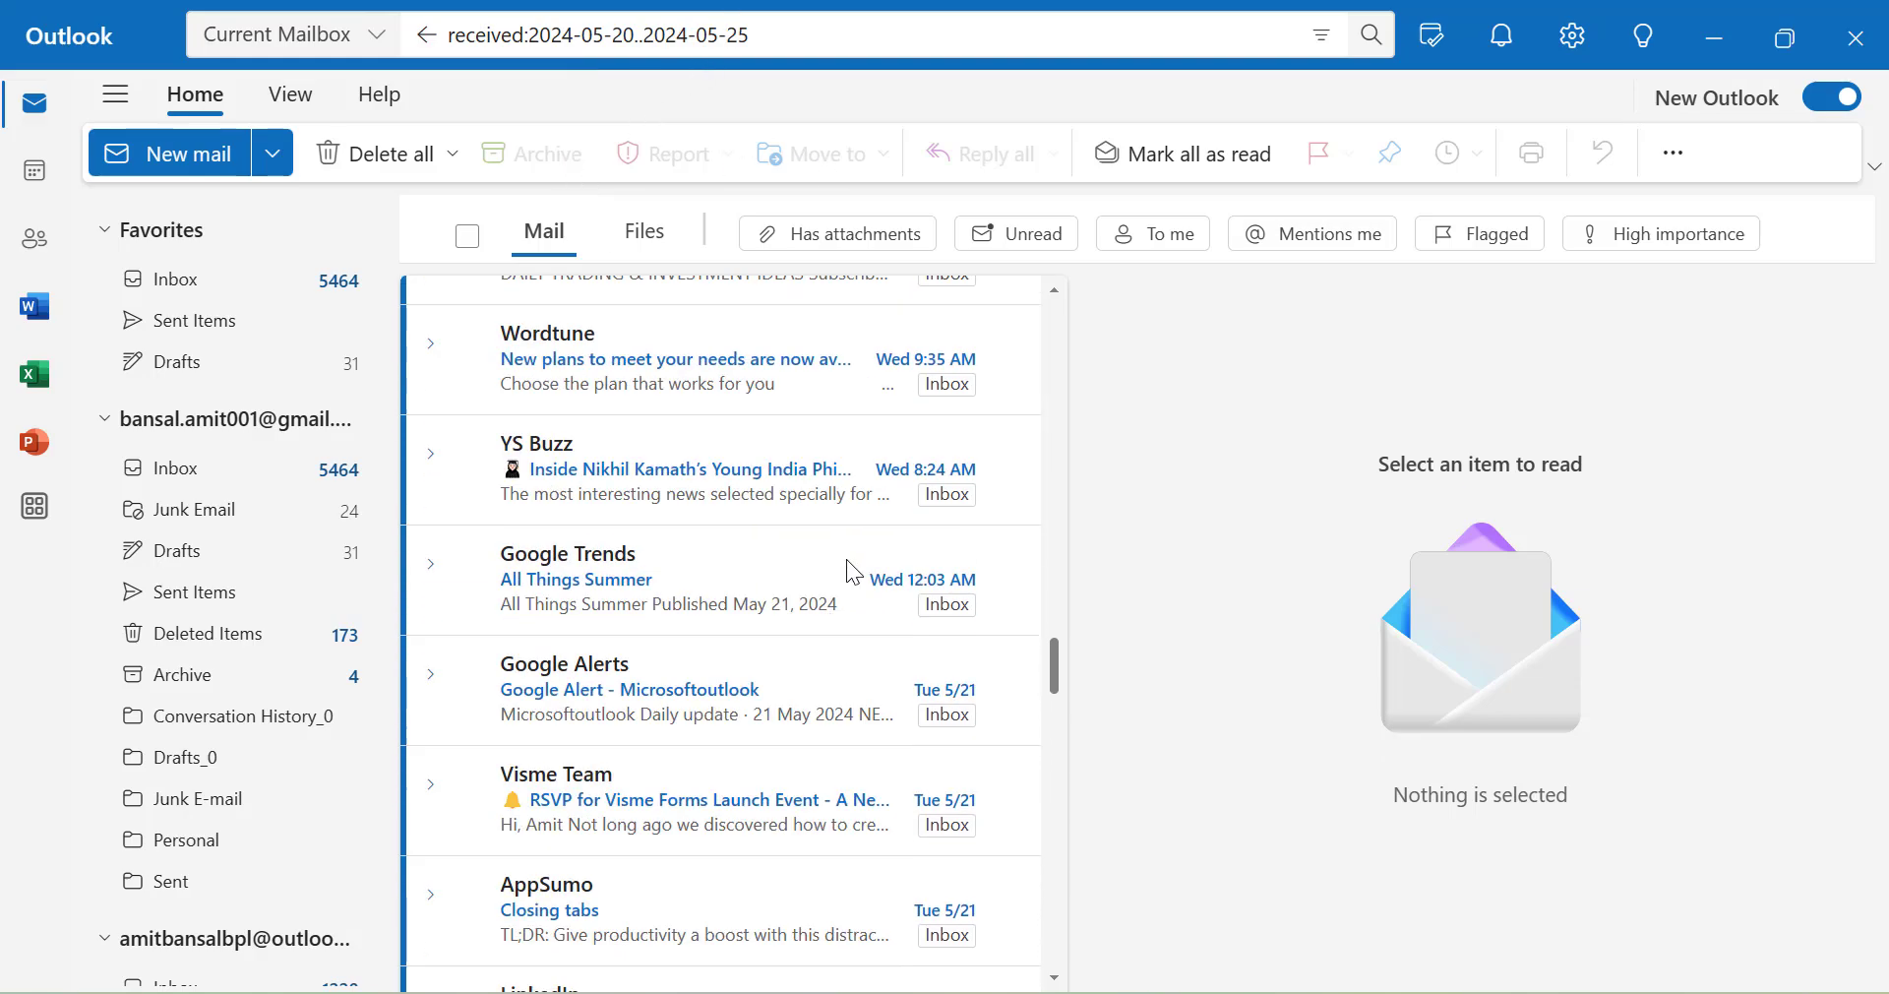
pyautogui.scroll(8, 846, 559)
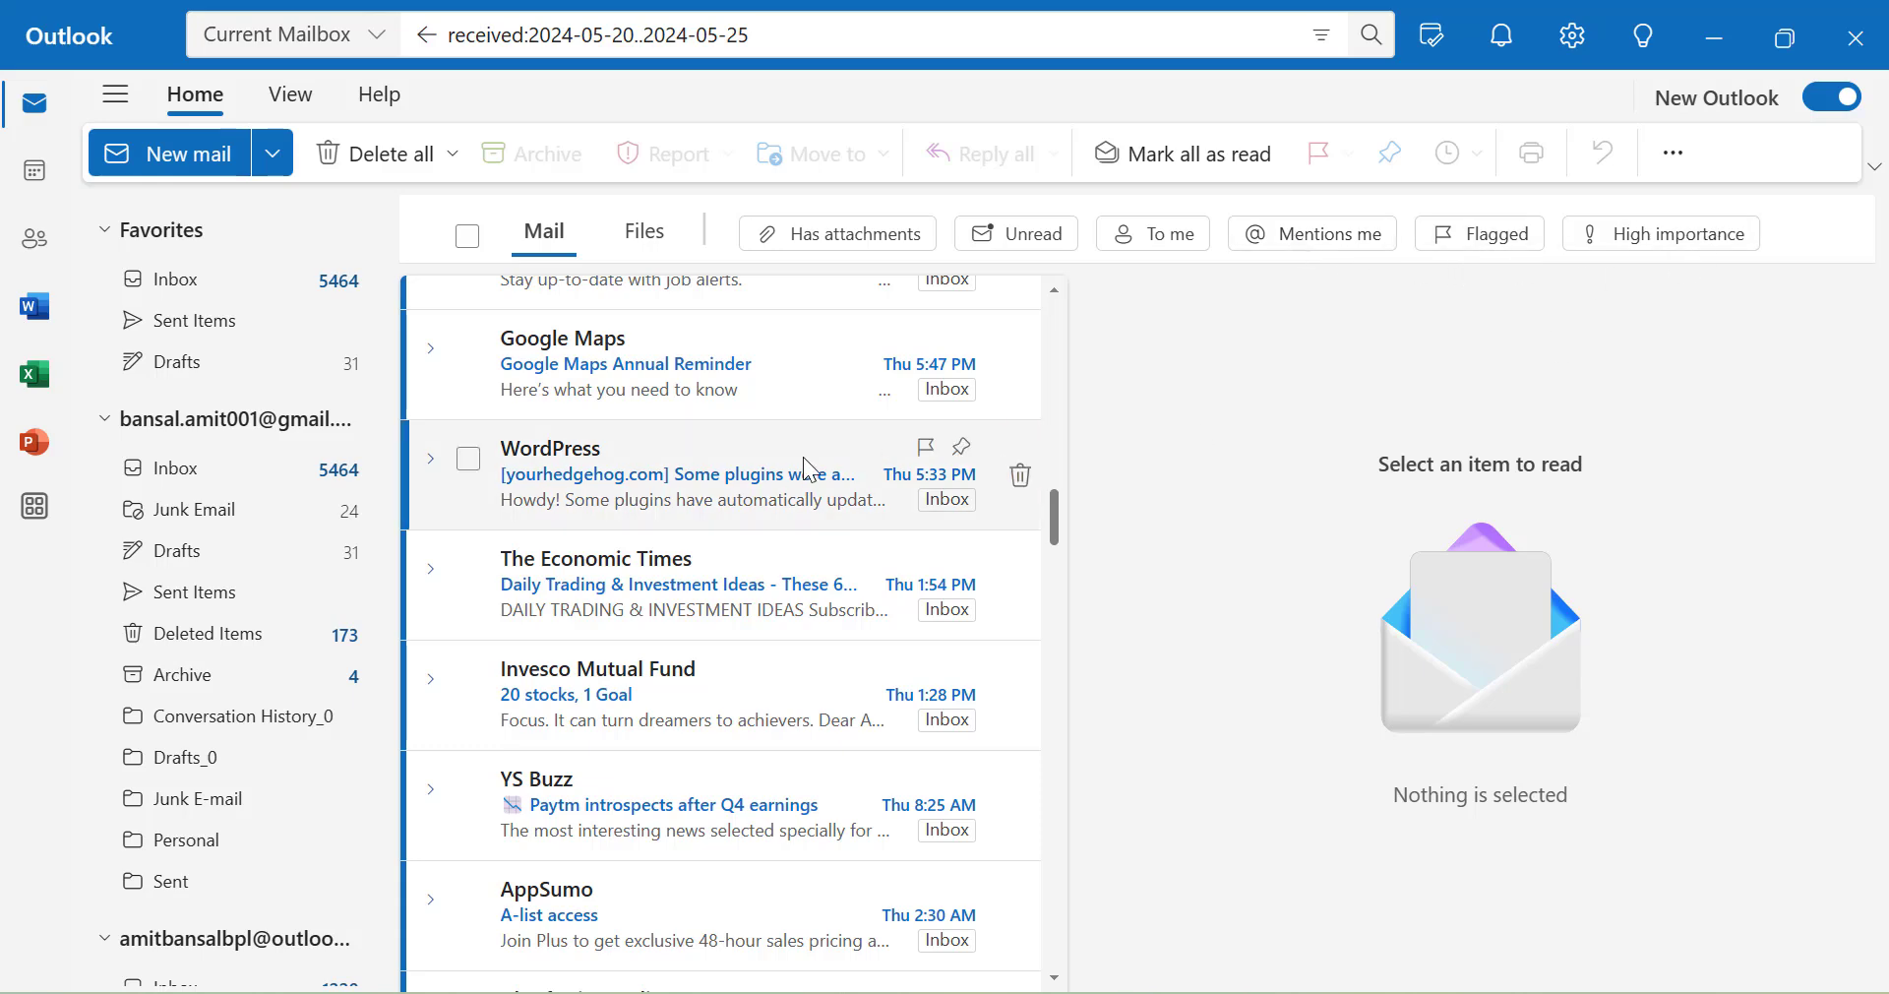
pyautogui.scroll(10, 812, 471)
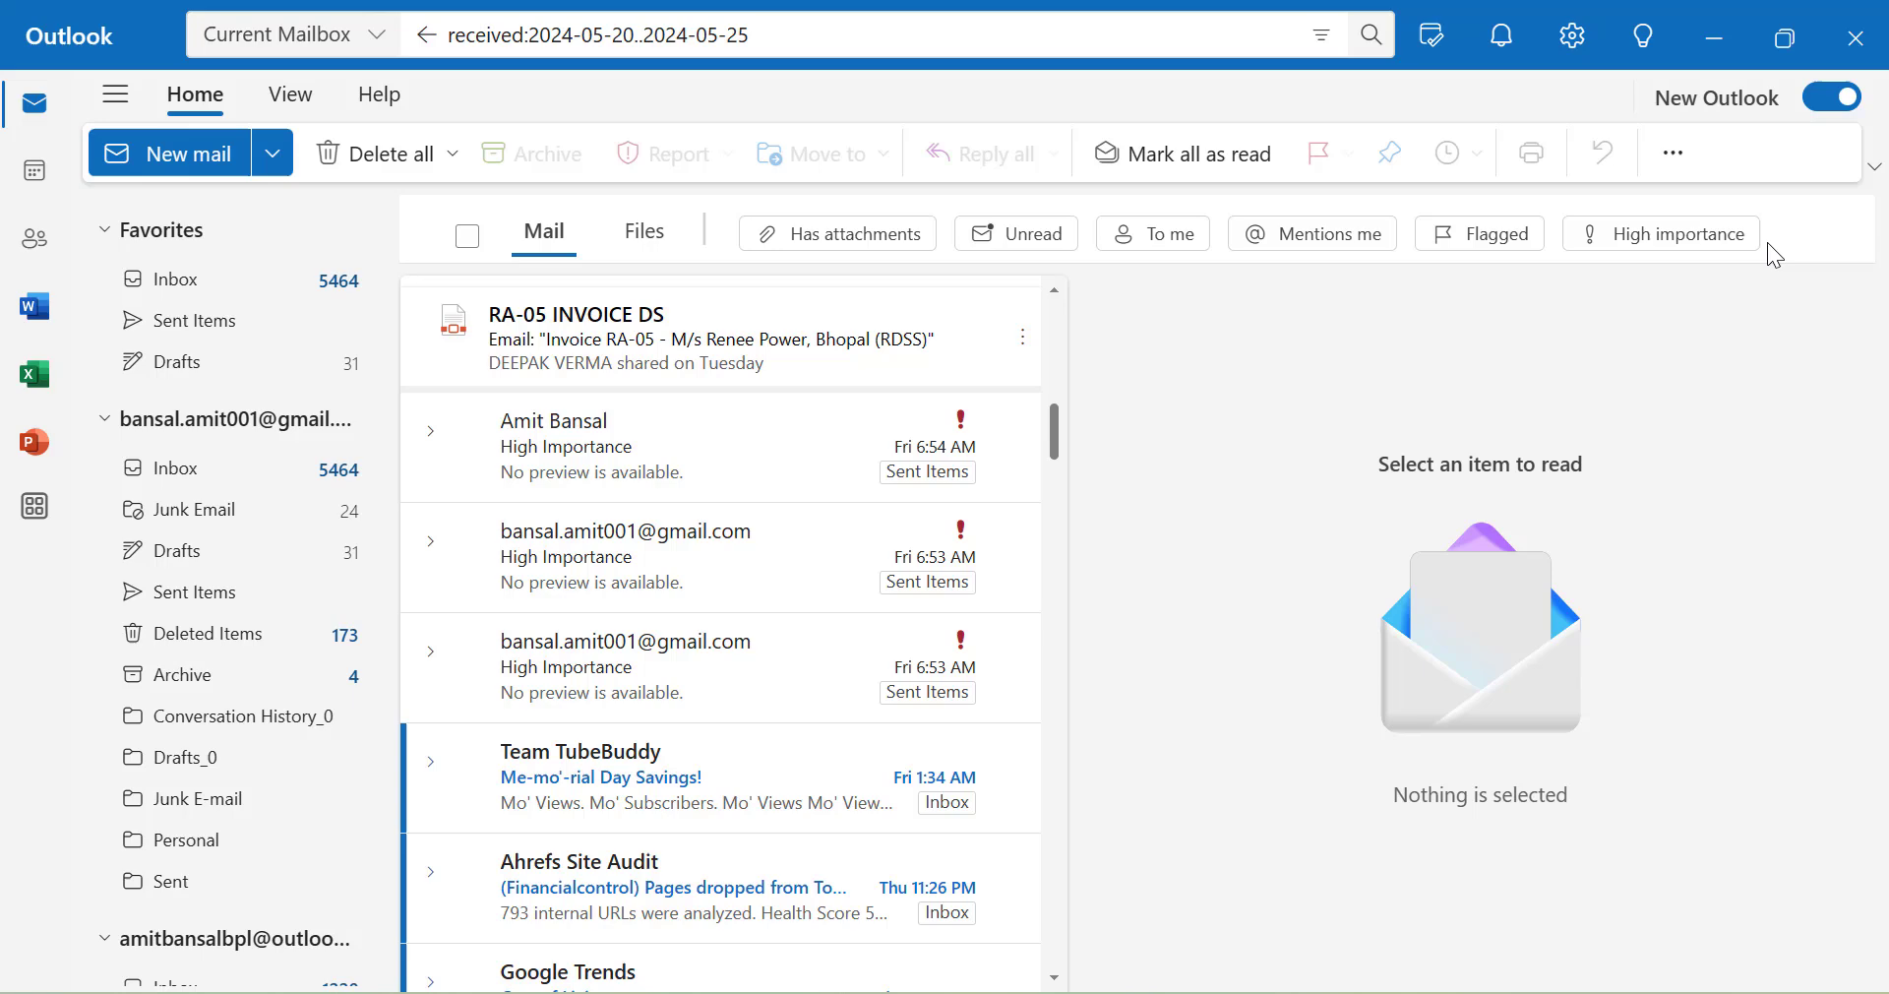
pyautogui.scroll(5, 778, 635)
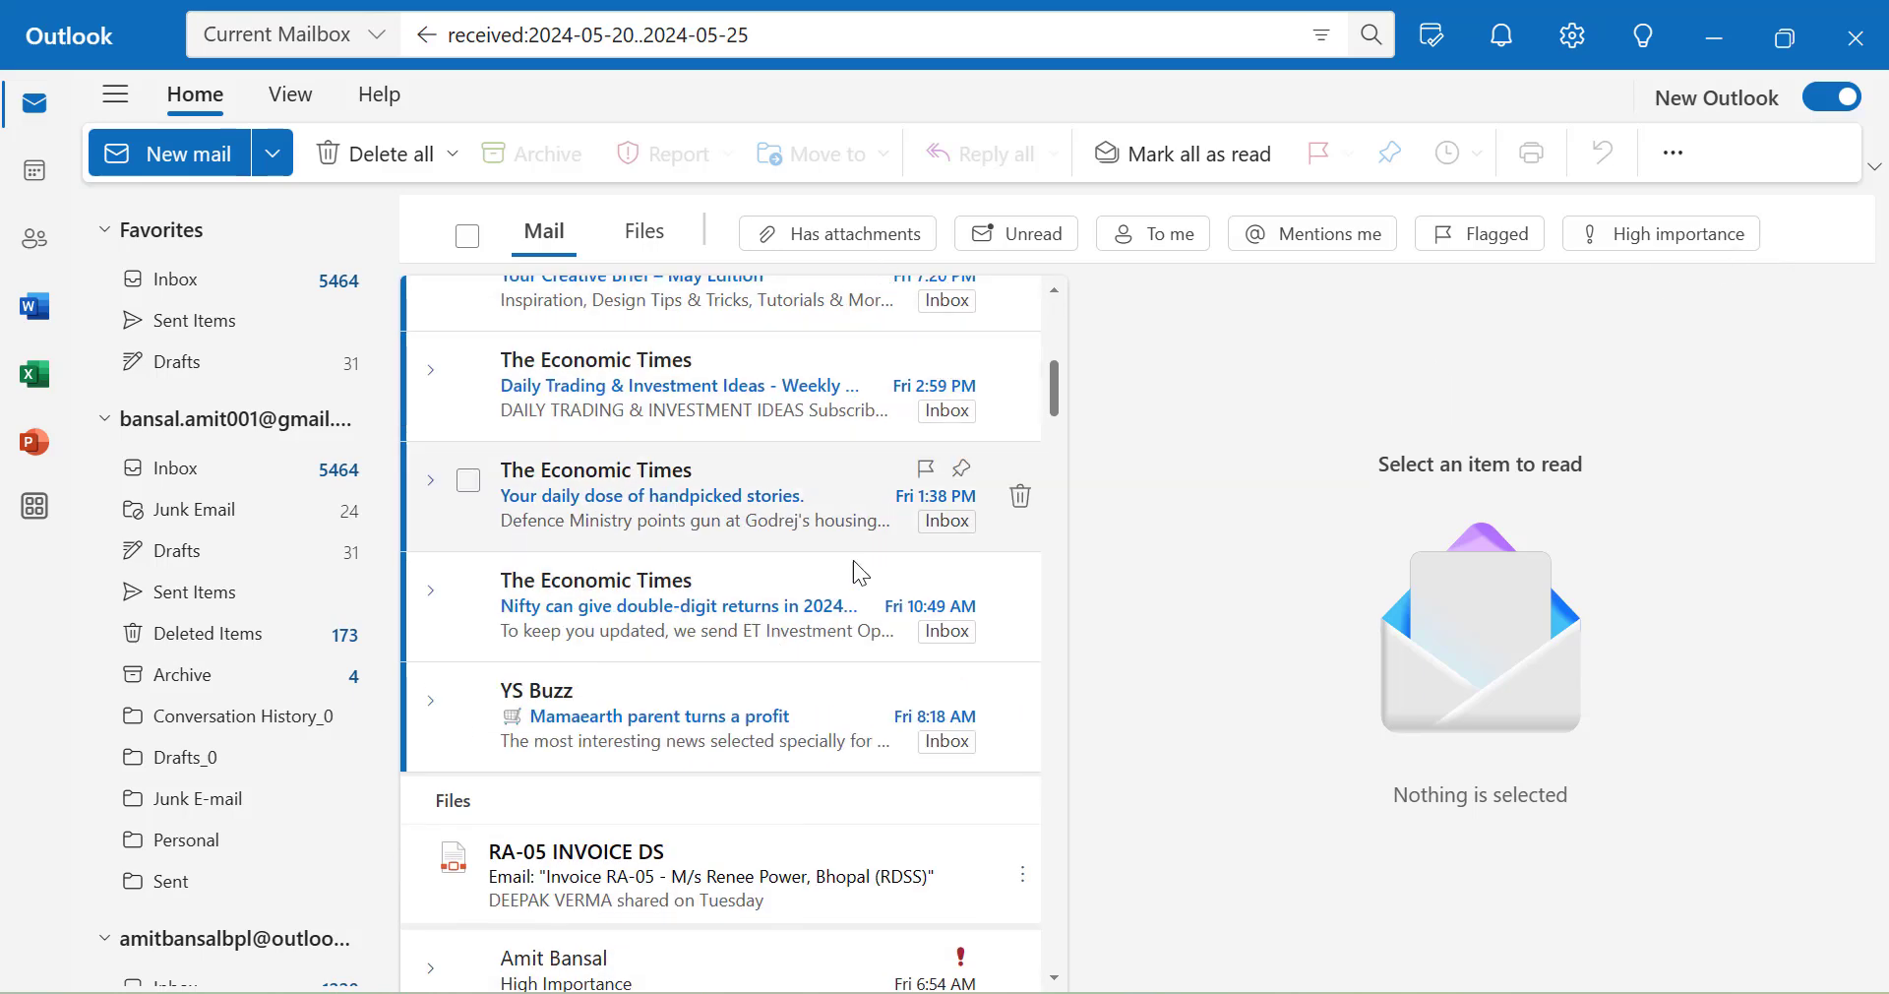
pyautogui.scroll(-3, 854, 595)
pyautogui.scroll(6, 855, 594)
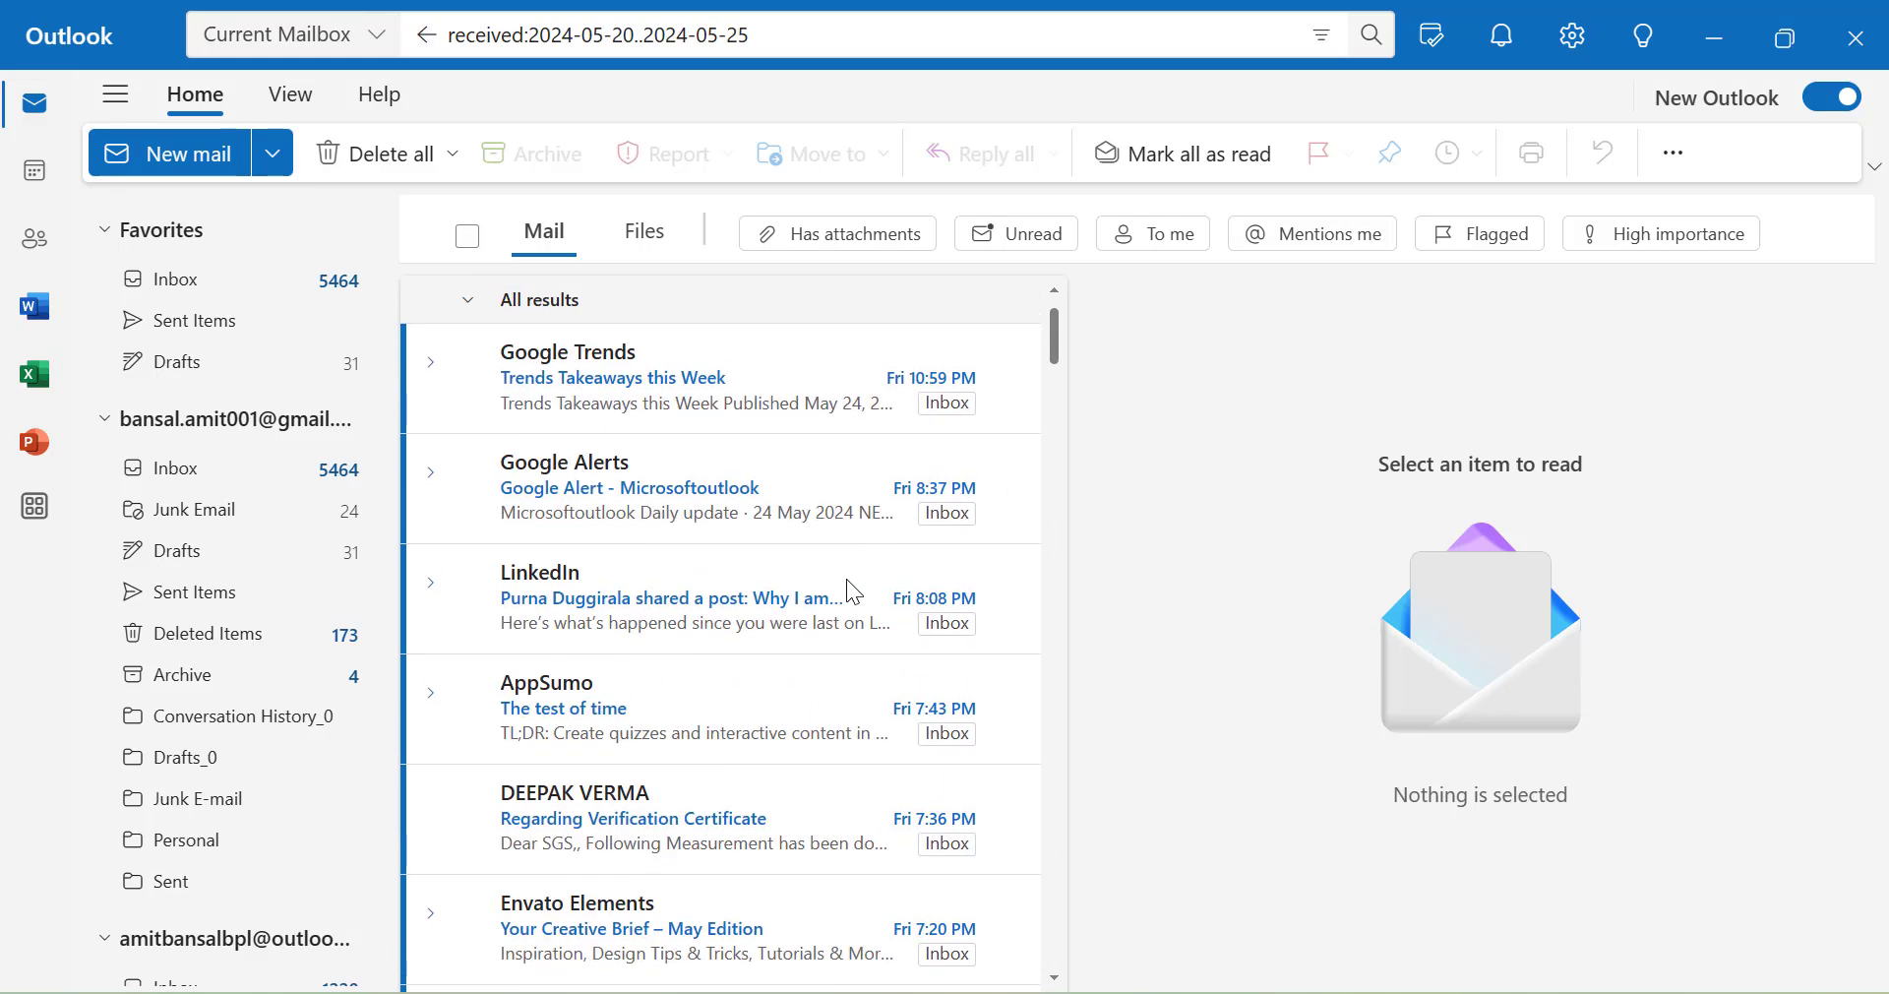
pyautogui.scroll(-10, 854, 594)
pyautogui.scroll(-10, 850, 583)
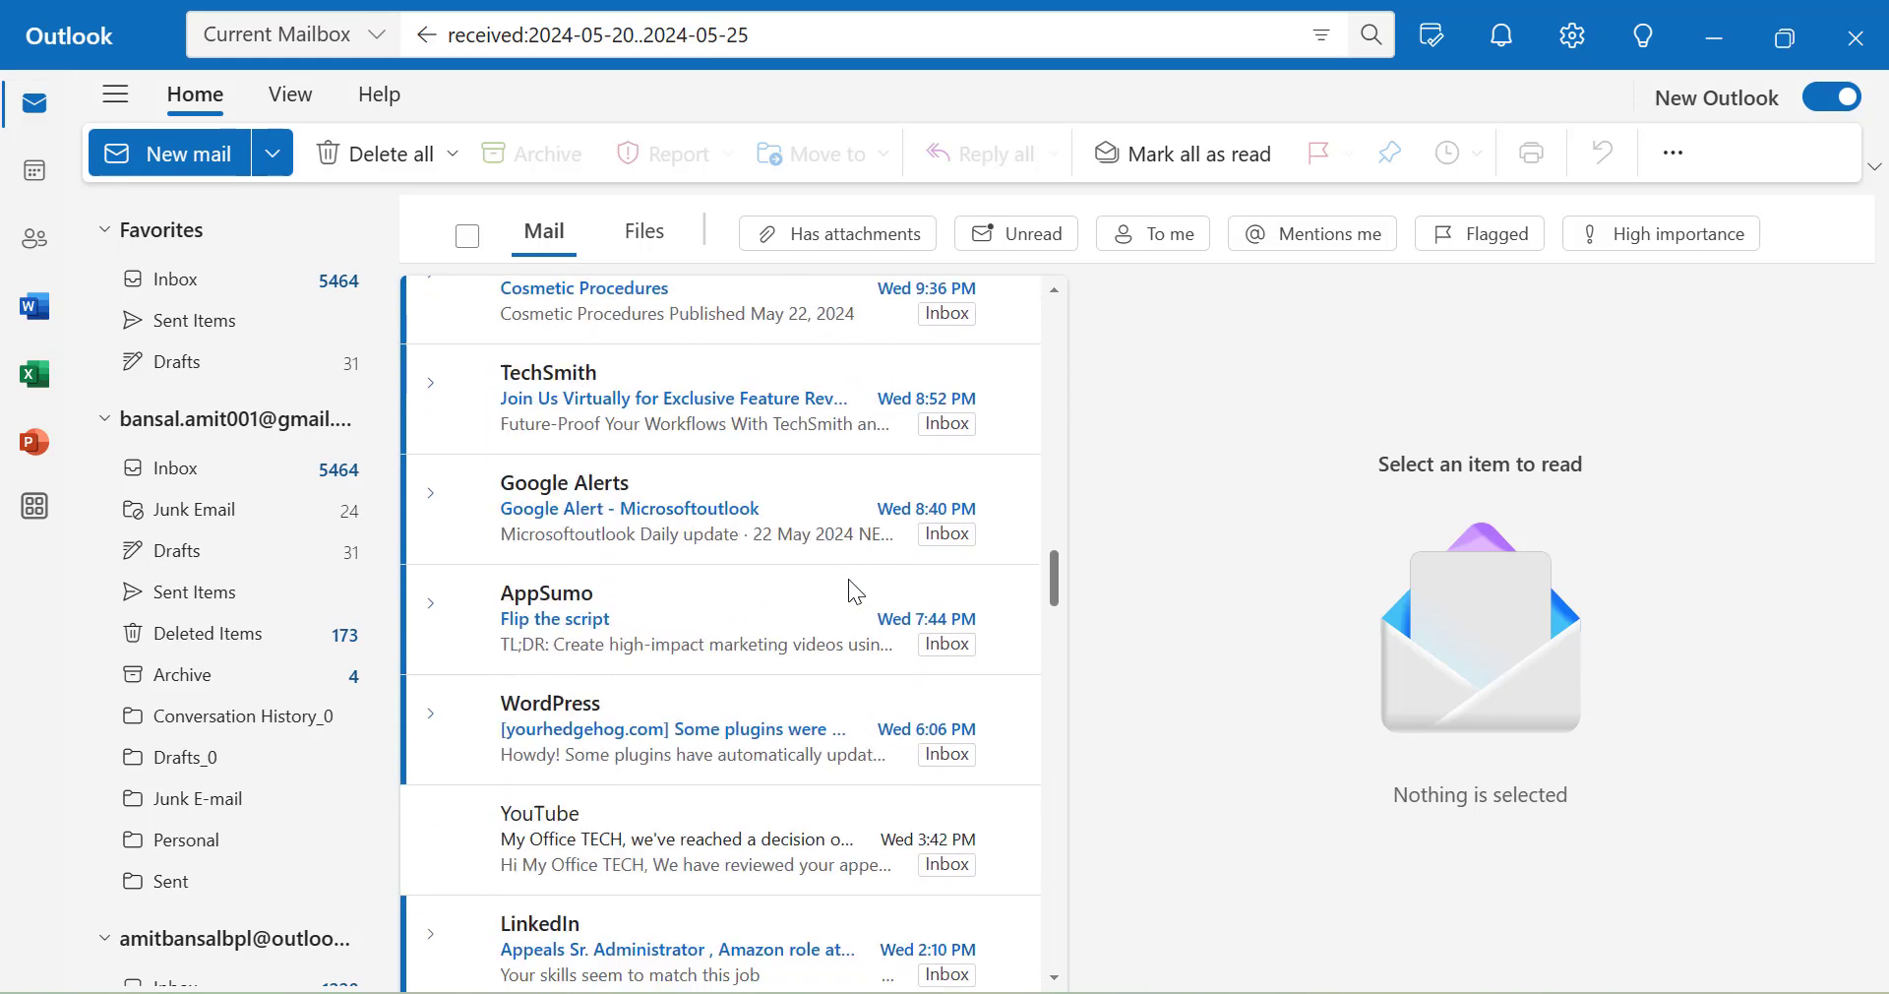
# - Apply the Has attachments filter to leave only the RA-05 invoice email
pyautogui.click(867, 244)
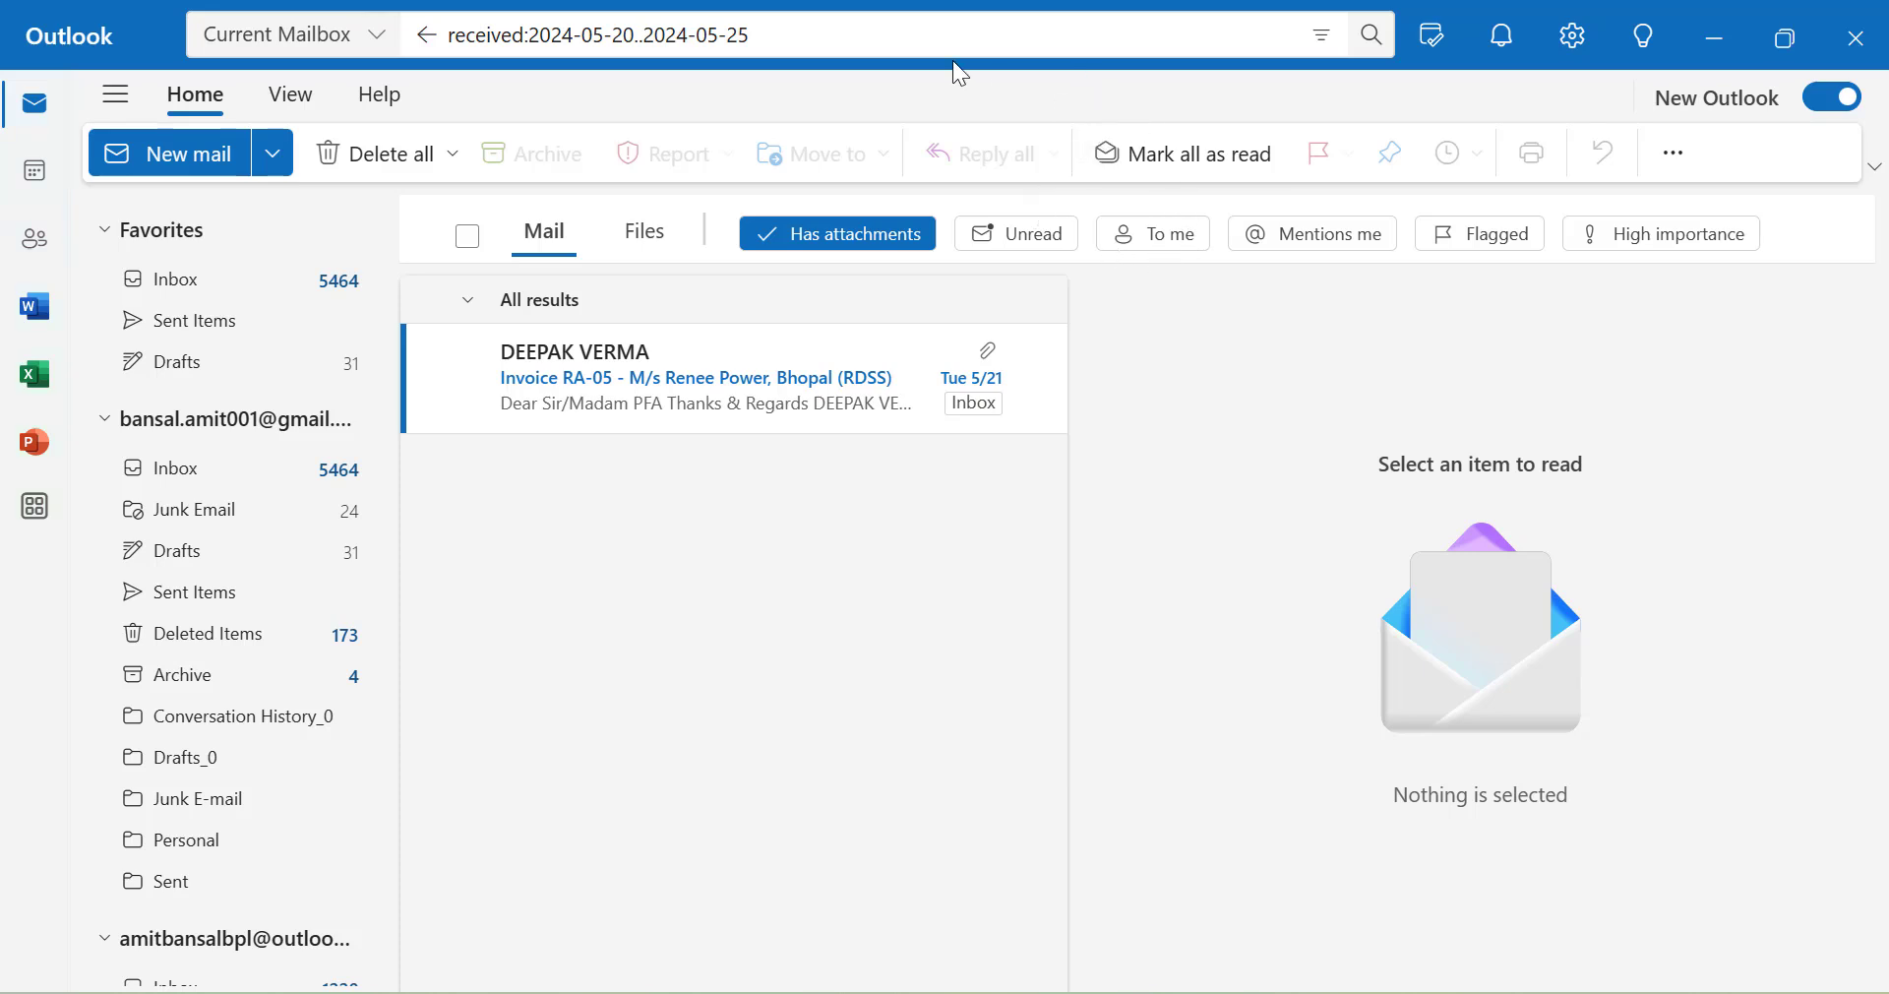
pyautogui.click(864, 33)
# - Clear the date-range query and return to the plain Inbox list
pyautogui.hotkey('ctrl', 'a')
pyautogui.press('BackSpace')
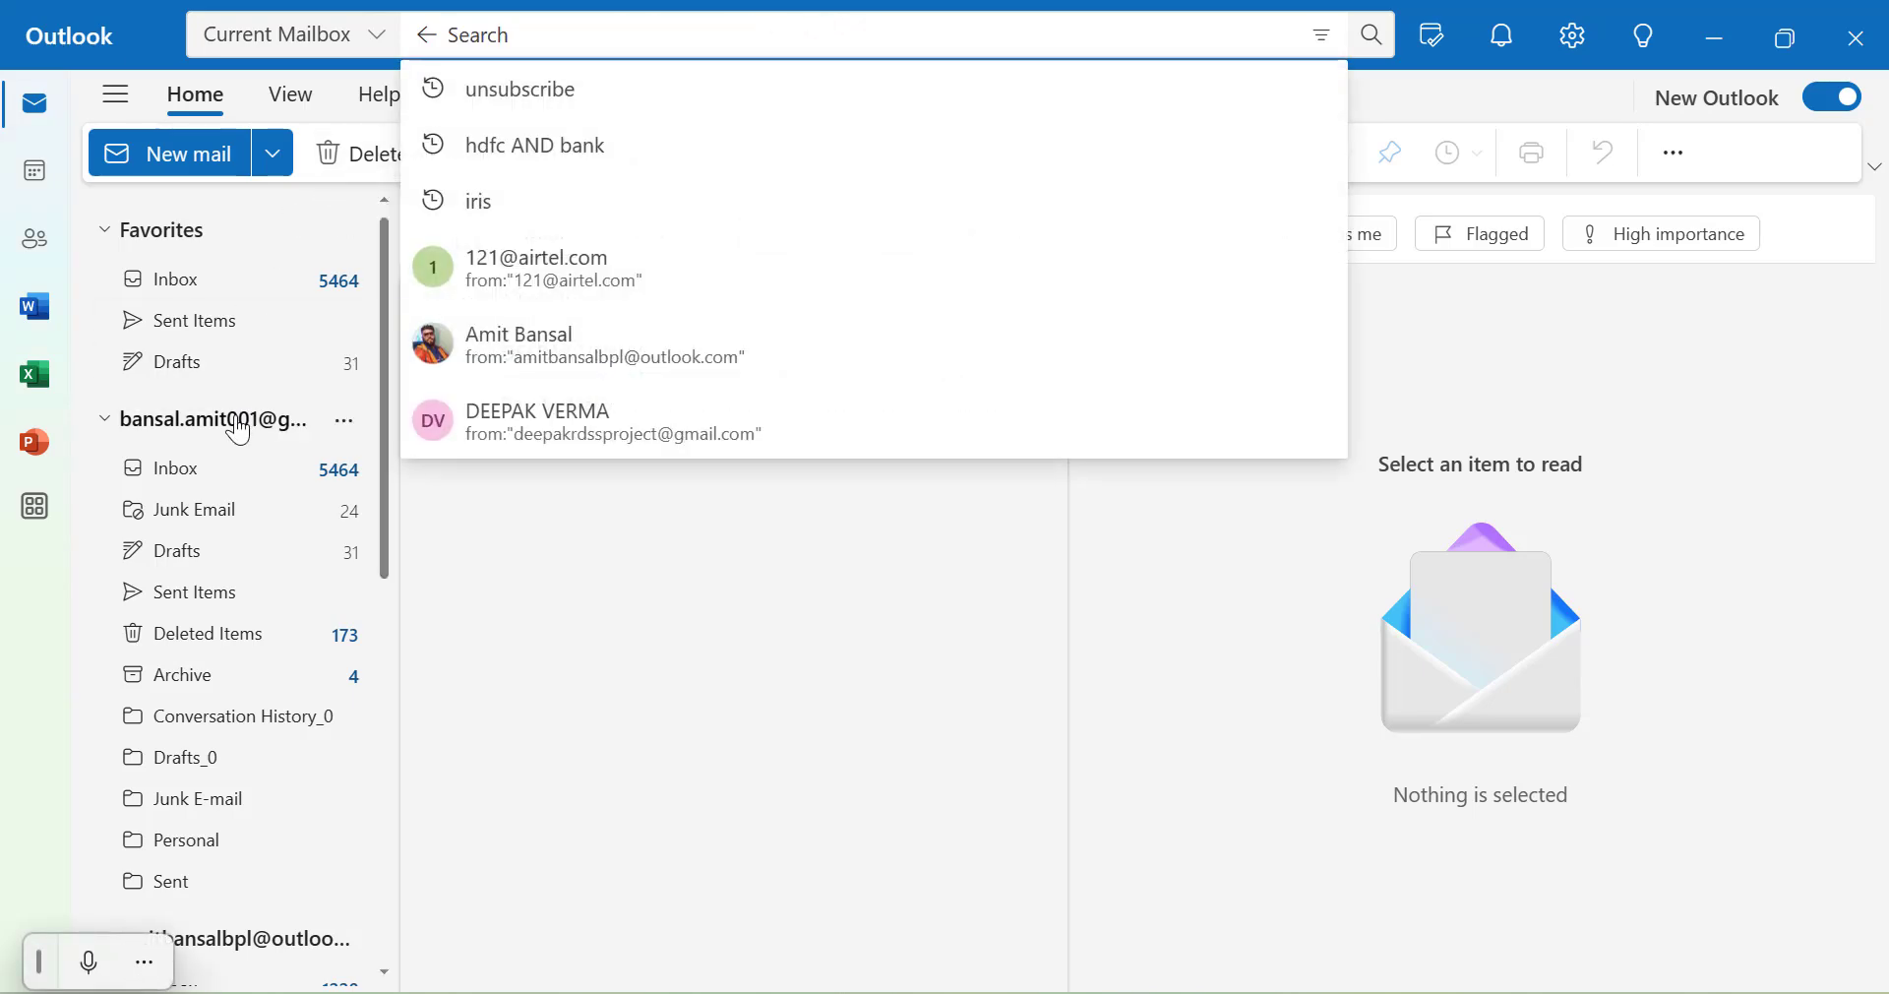
pyautogui.click(268, 482)
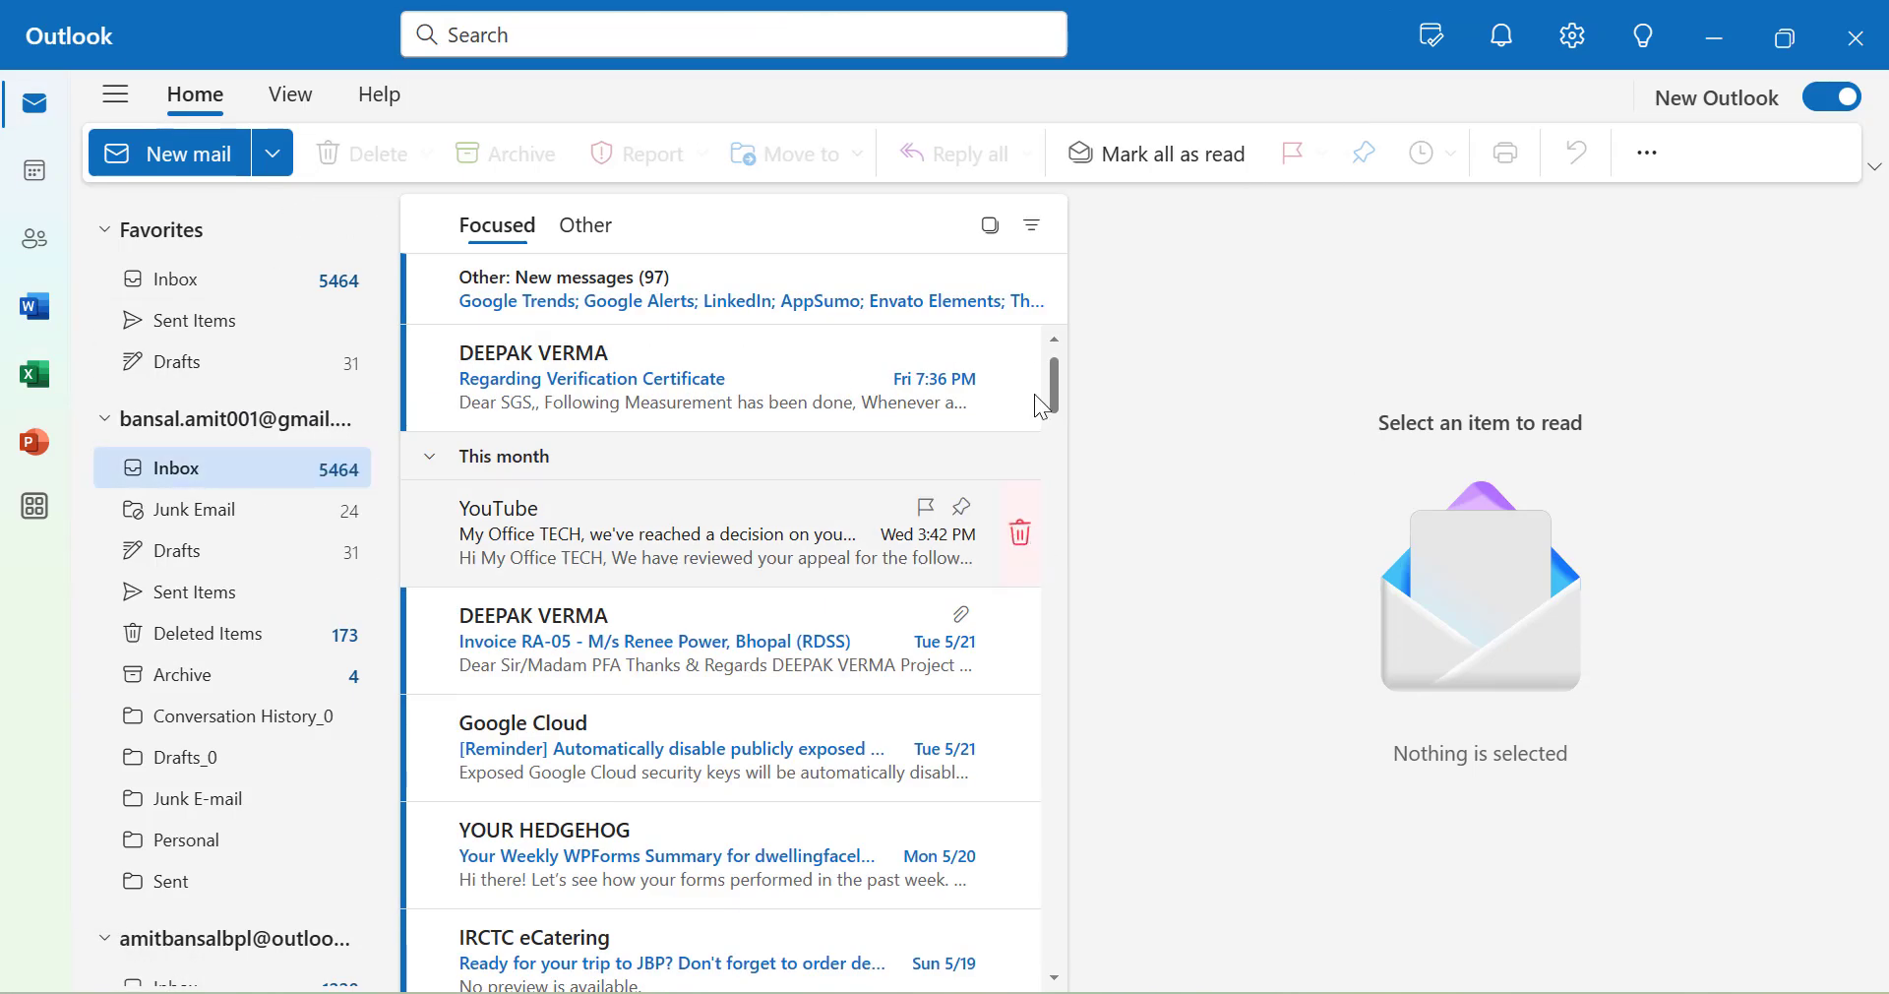
pyautogui.click(765, 33)
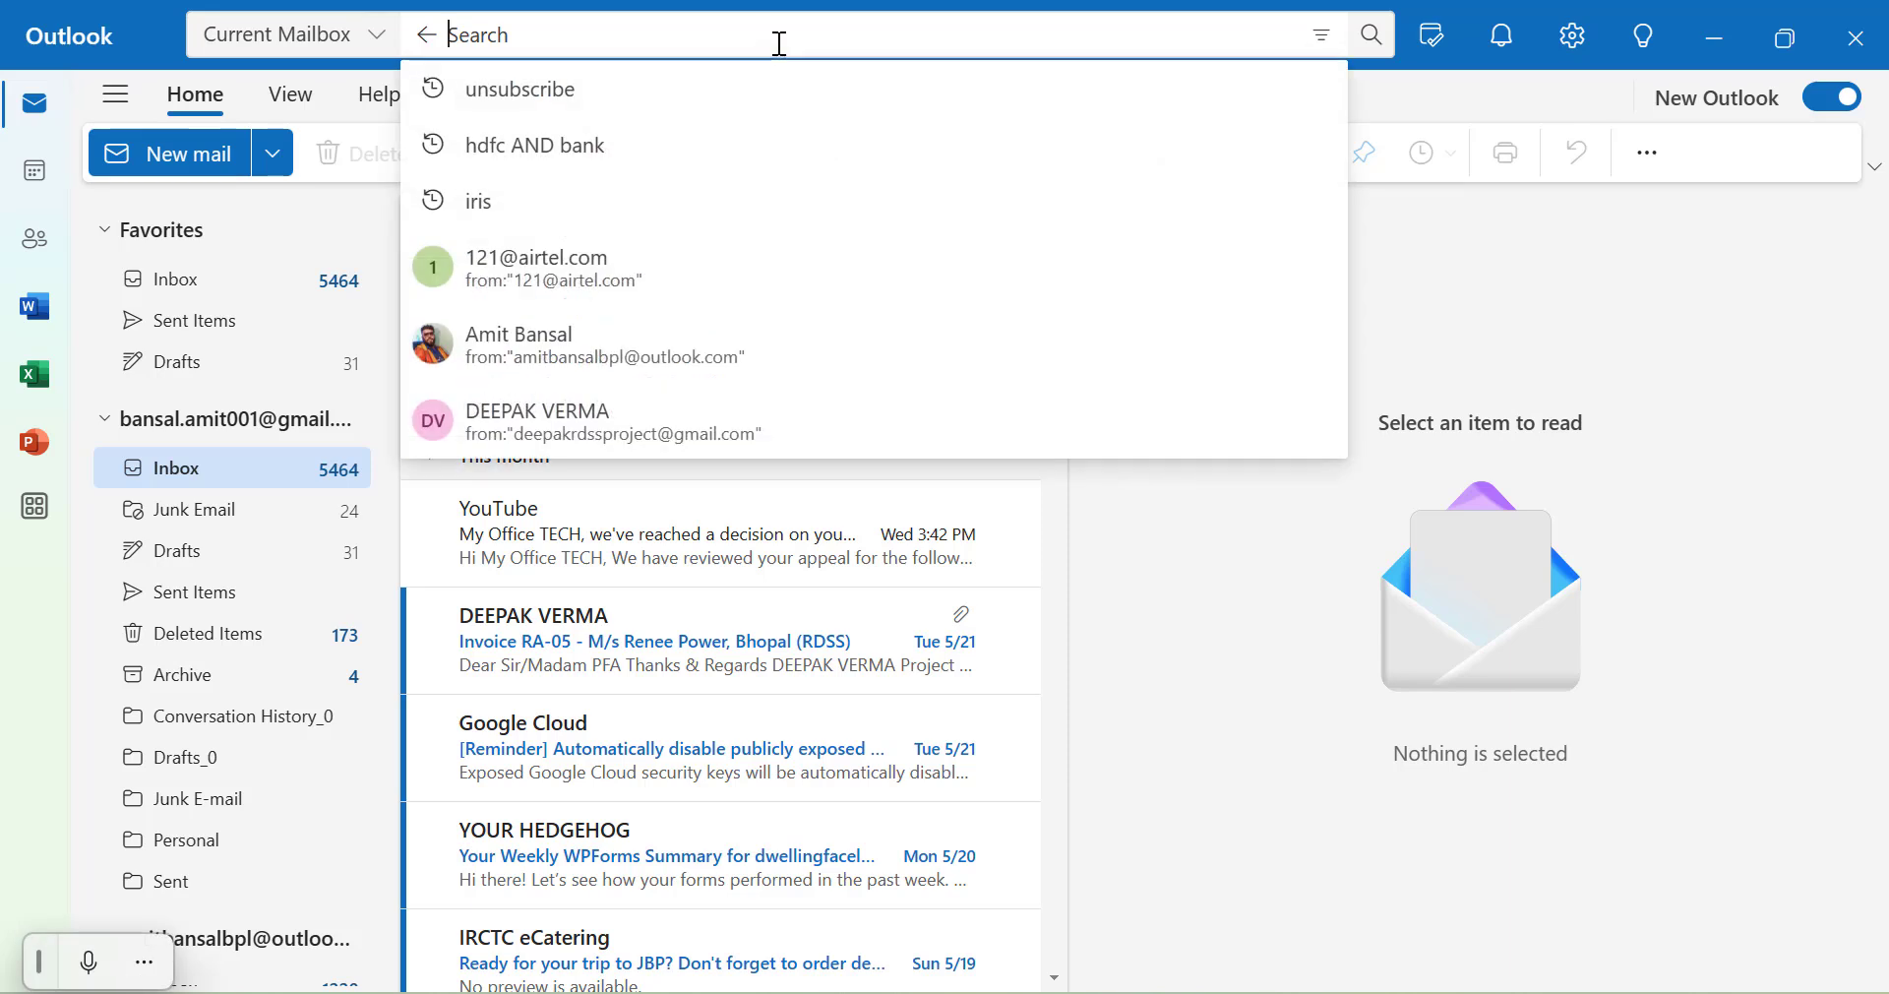
# - In the search Filters panel, set dates 5/20/2024 to 5/25/2024 and run the search
pyautogui.click(1319, 45)
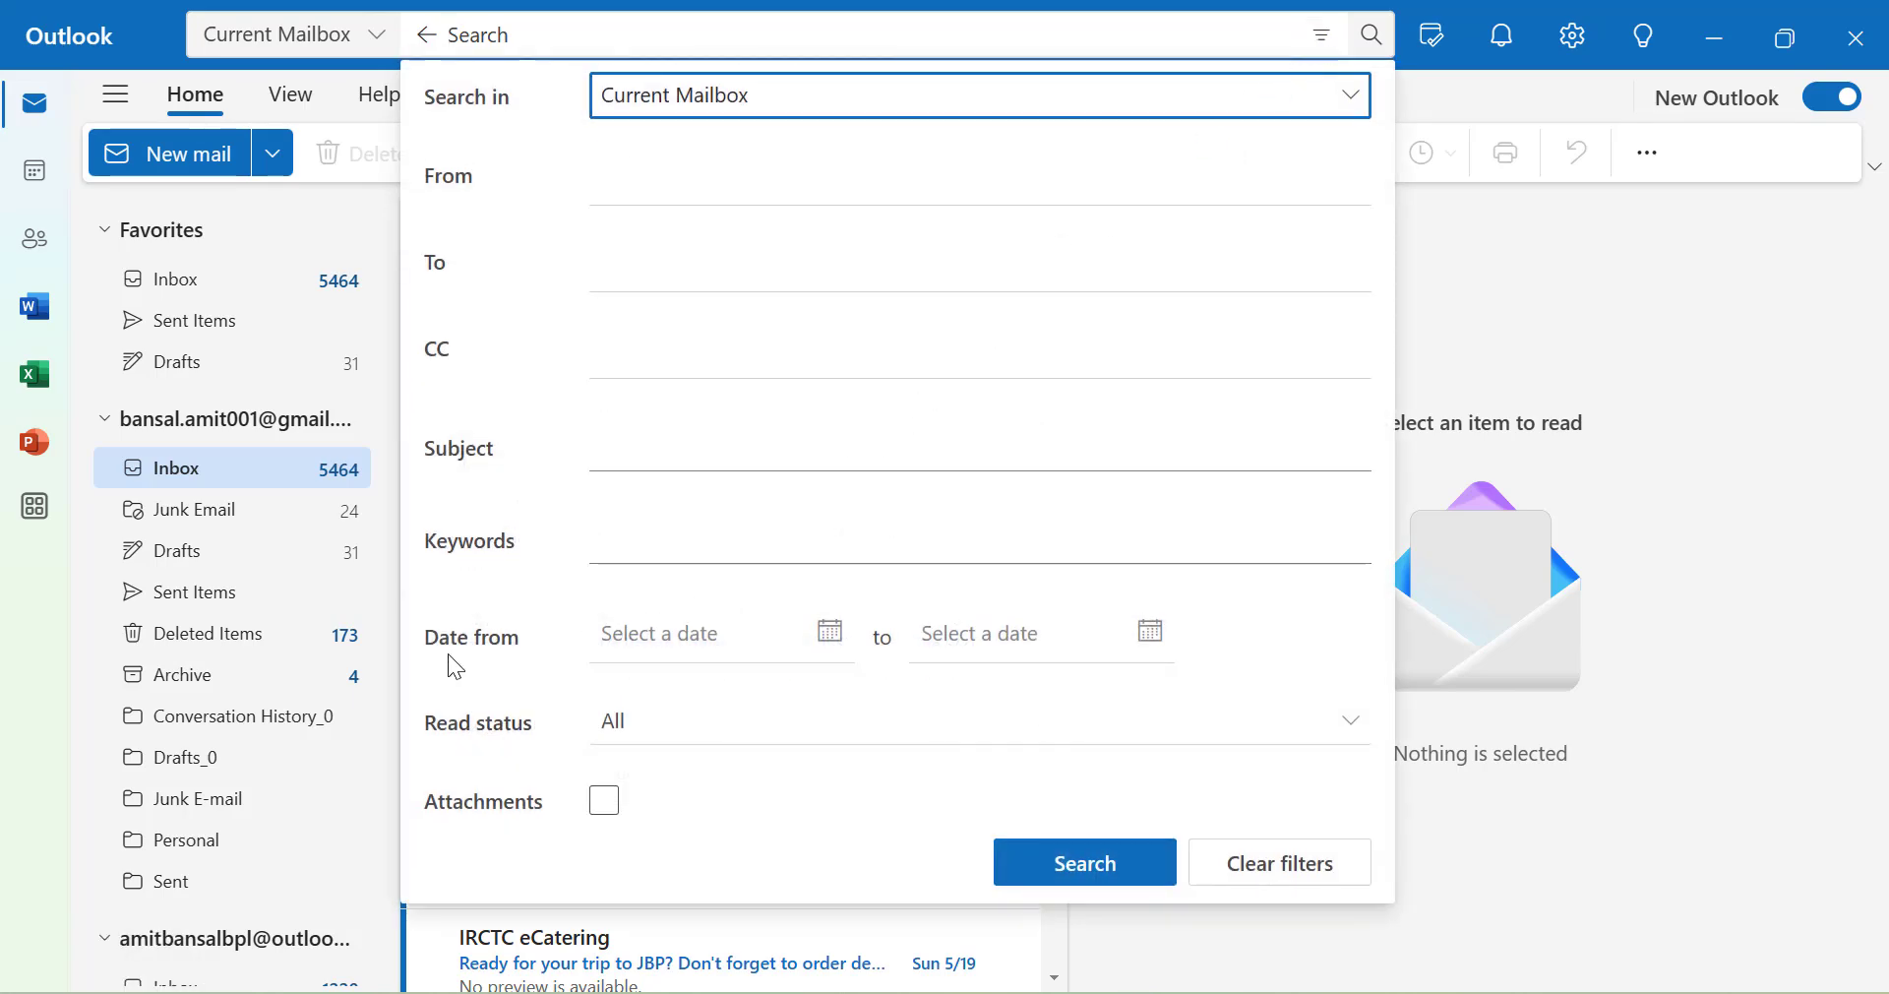
pyautogui.click(662, 623)
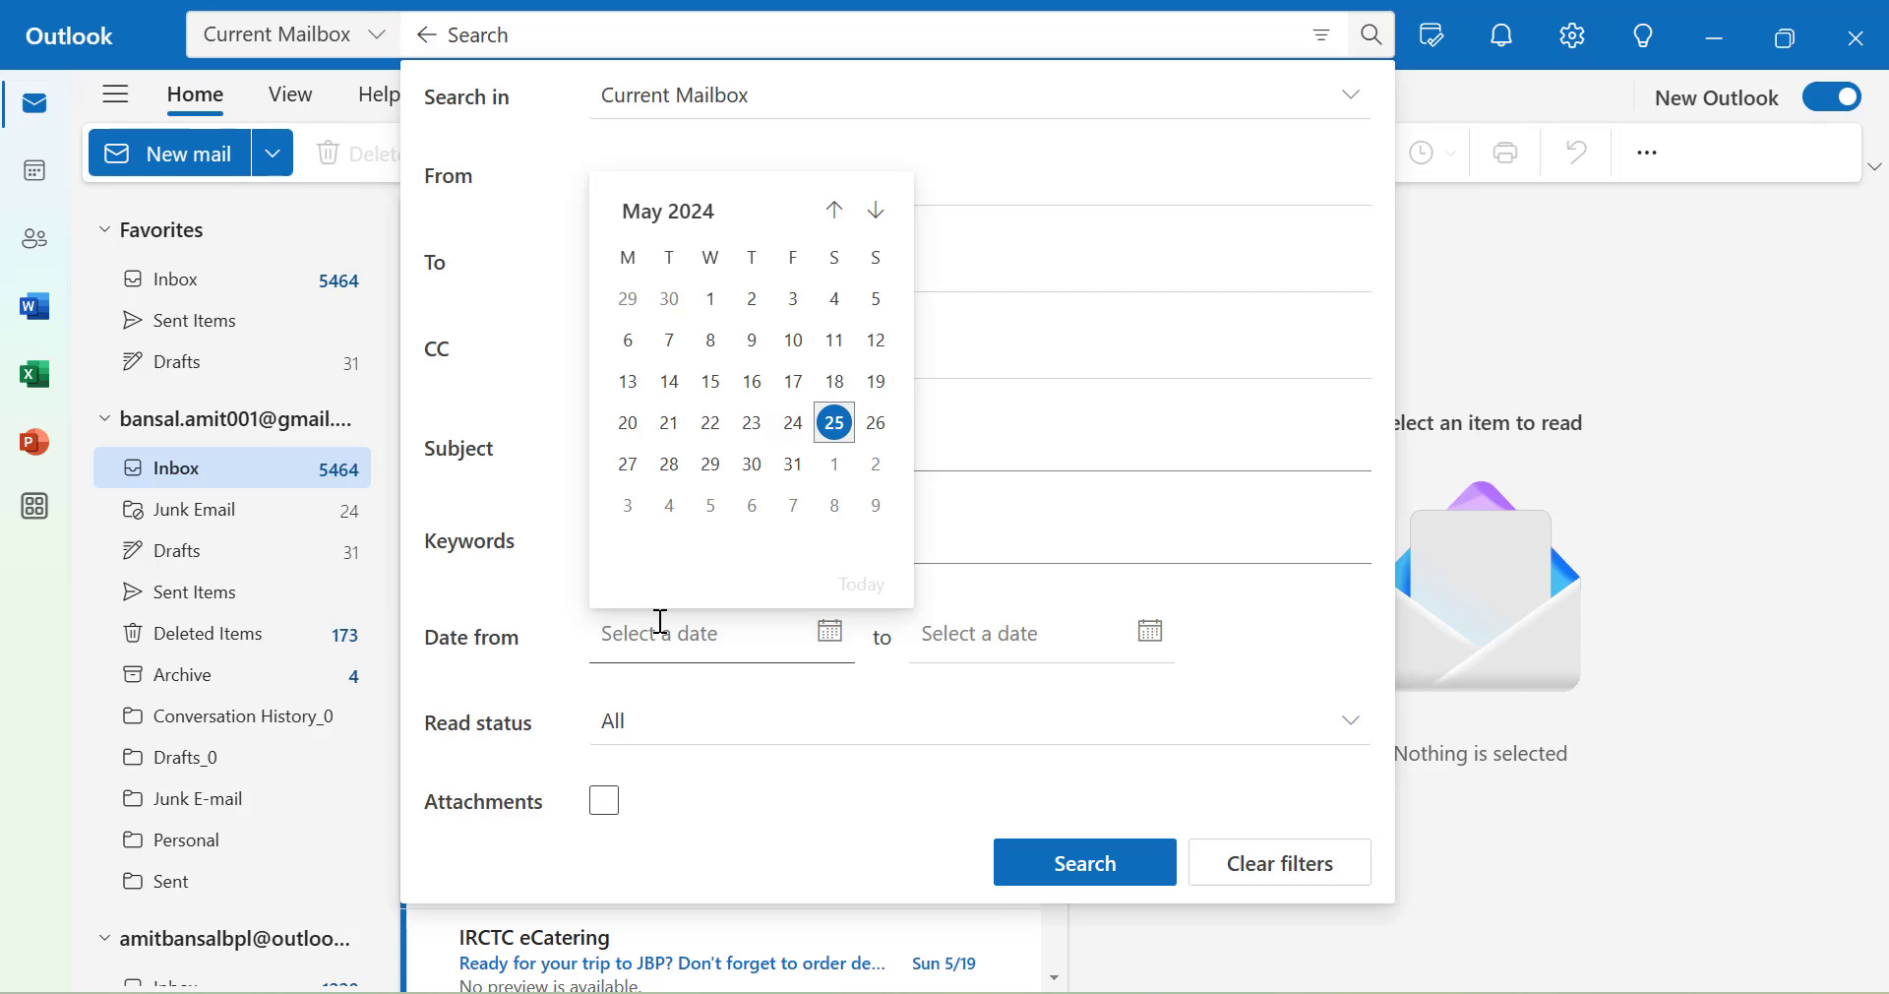
pyautogui.click(629, 426)
pyautogui.click(1065, 640)
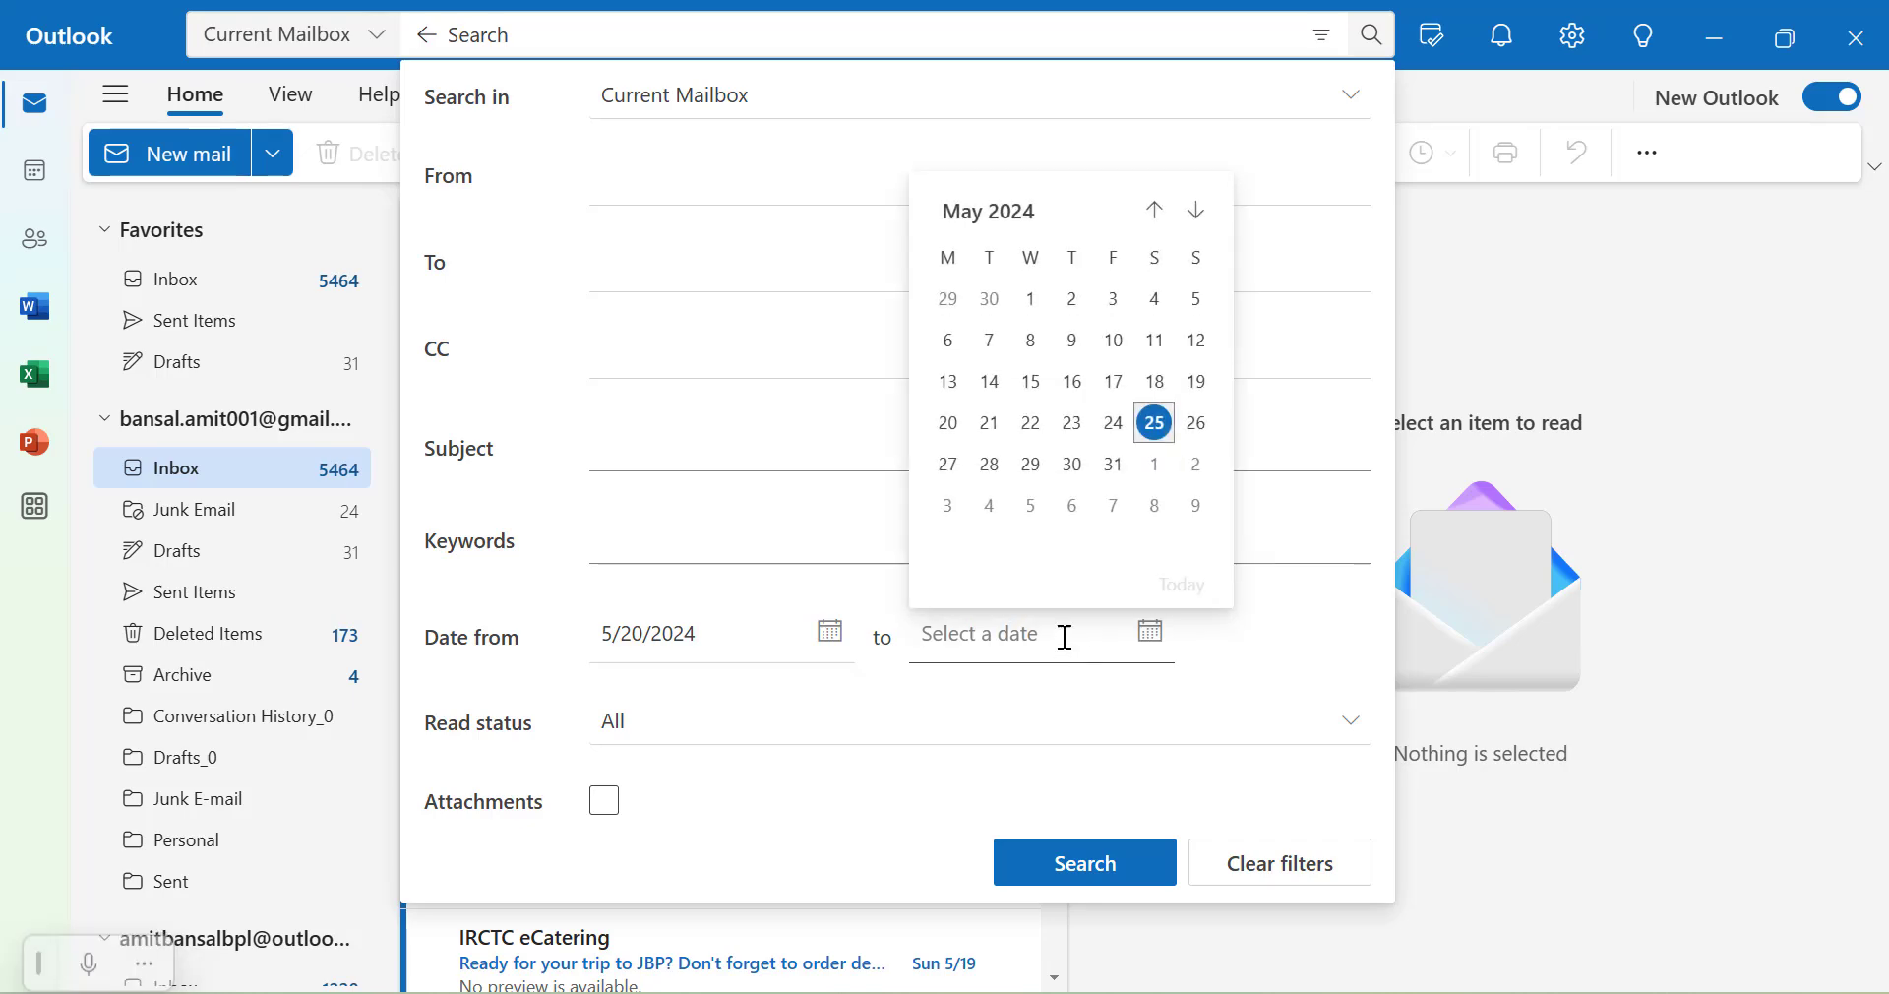
pyautogui.click(1155, 423)
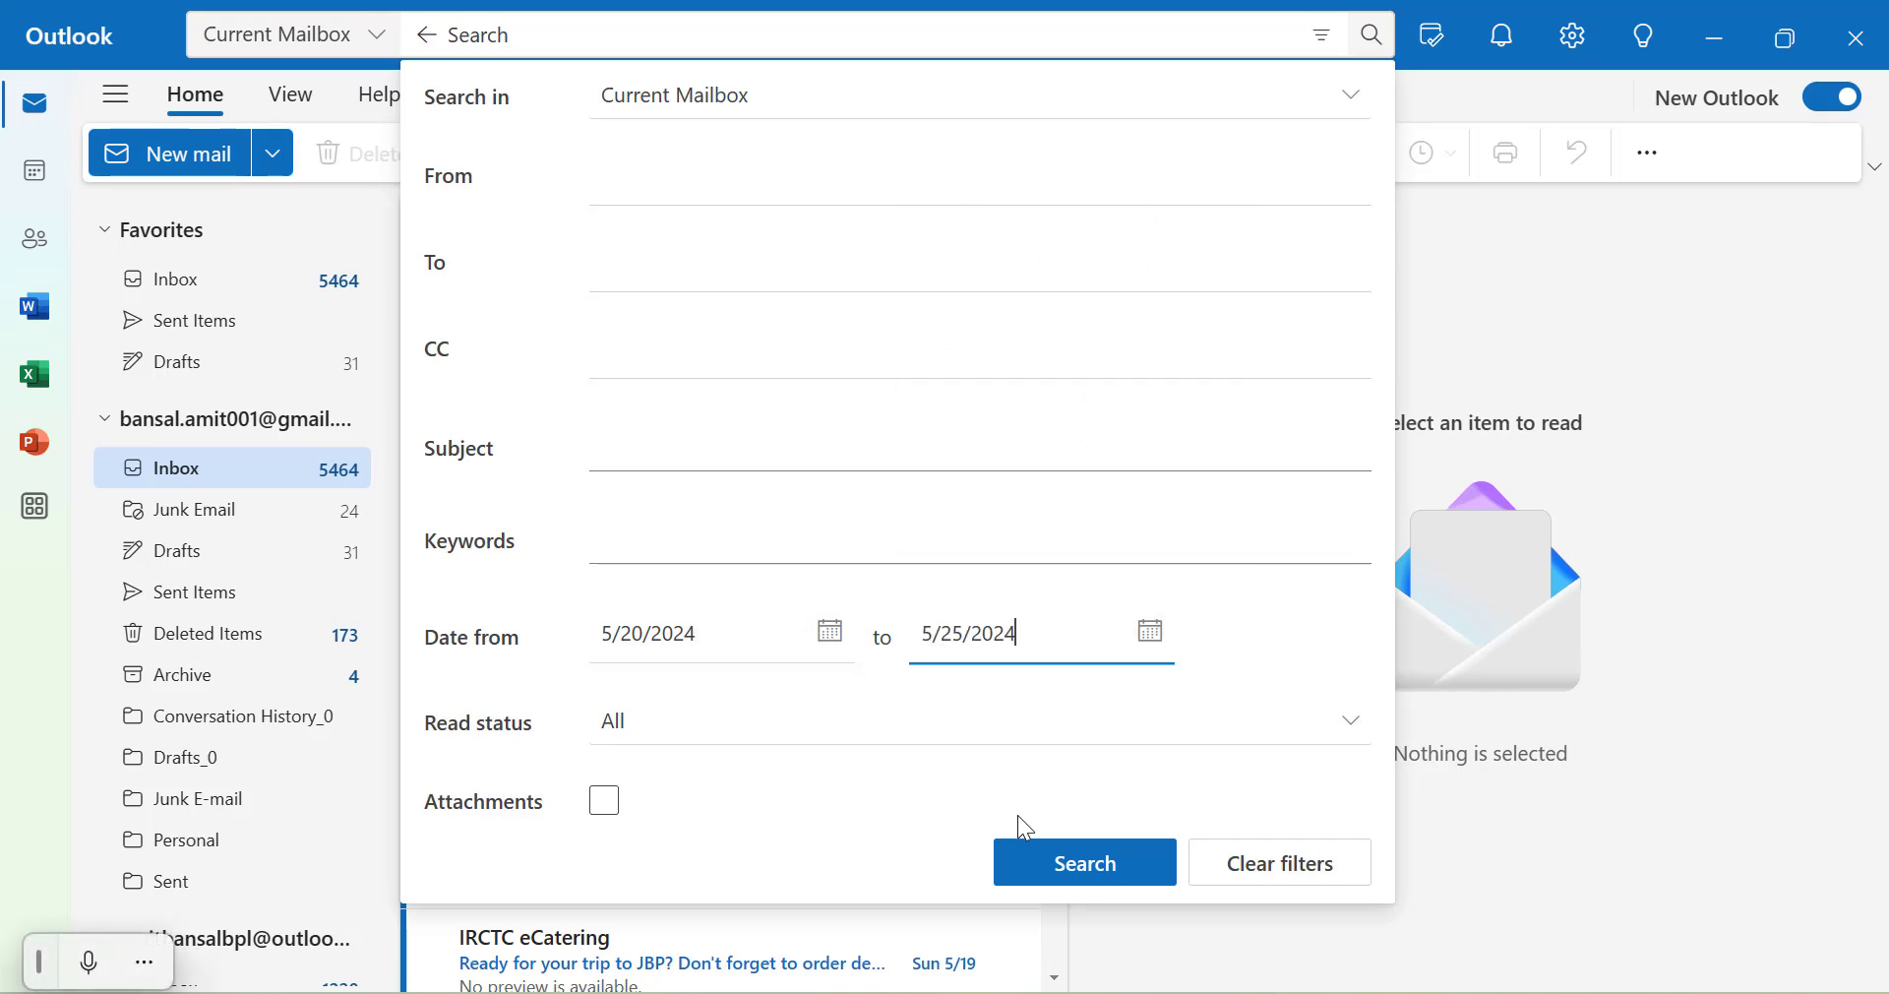
pyautogui.click(1083, 861)
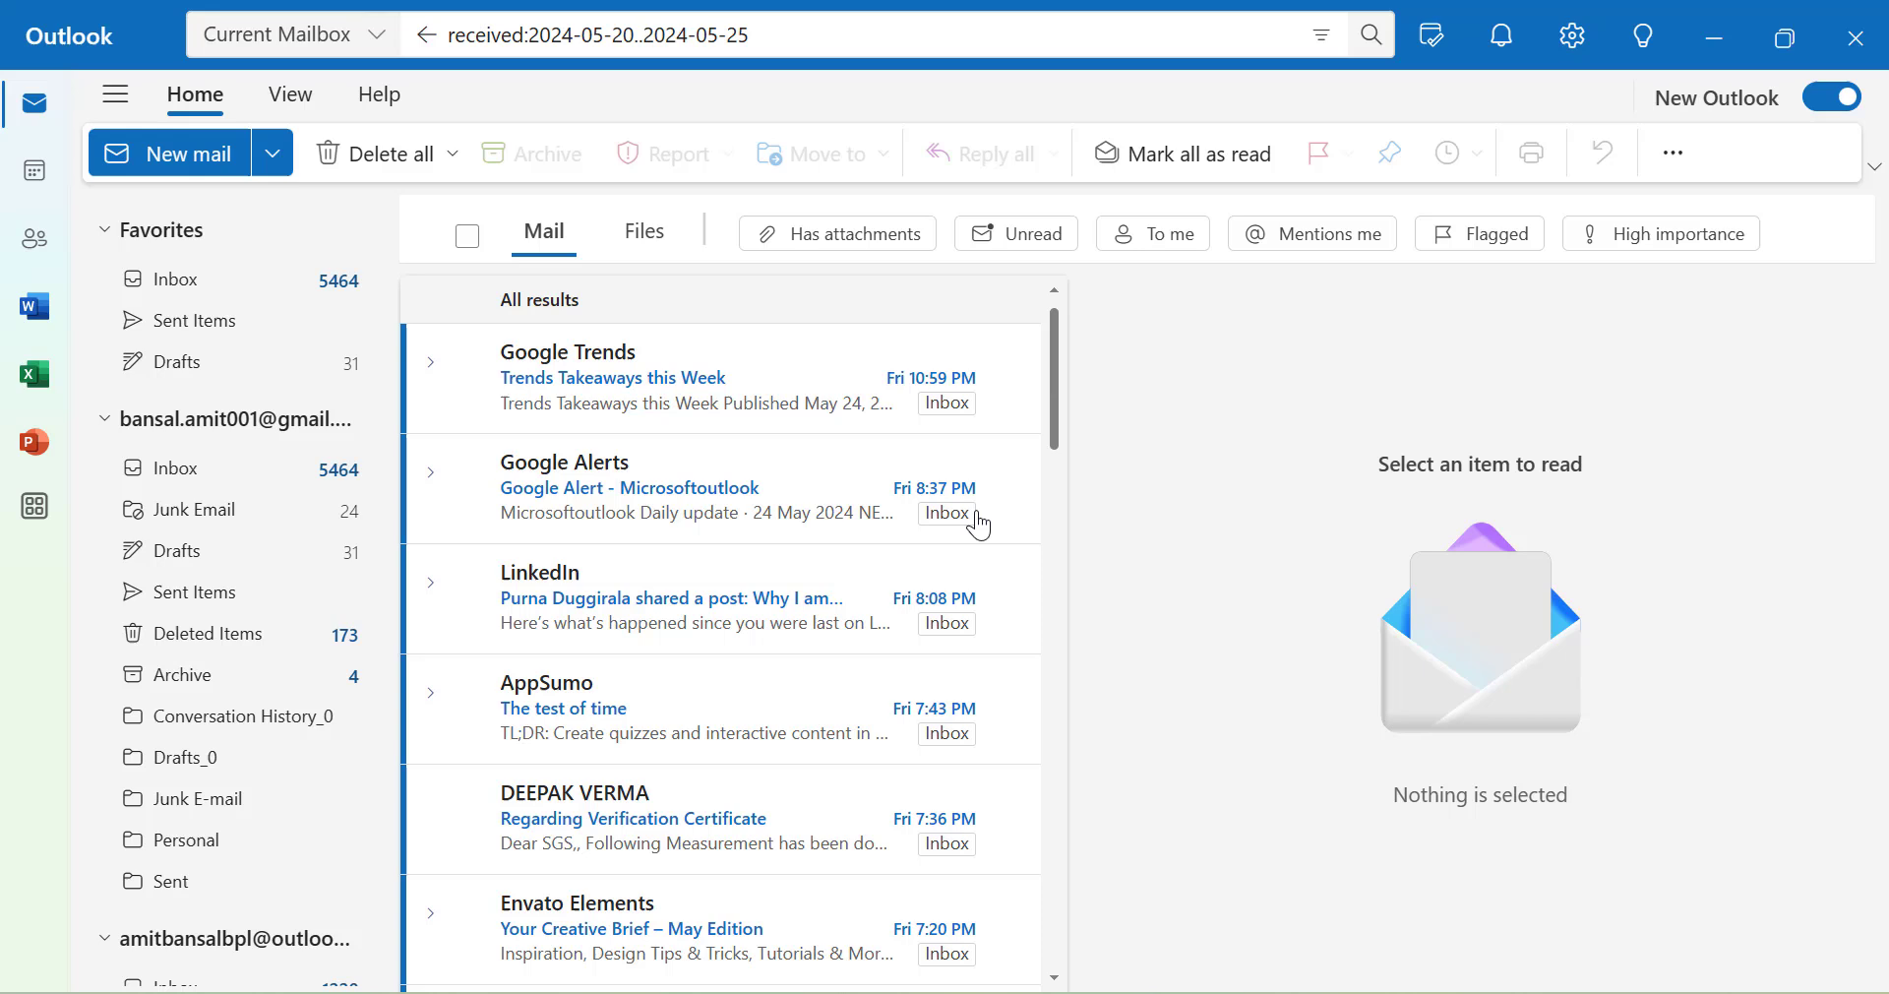
pyautogui.click(790, 32)
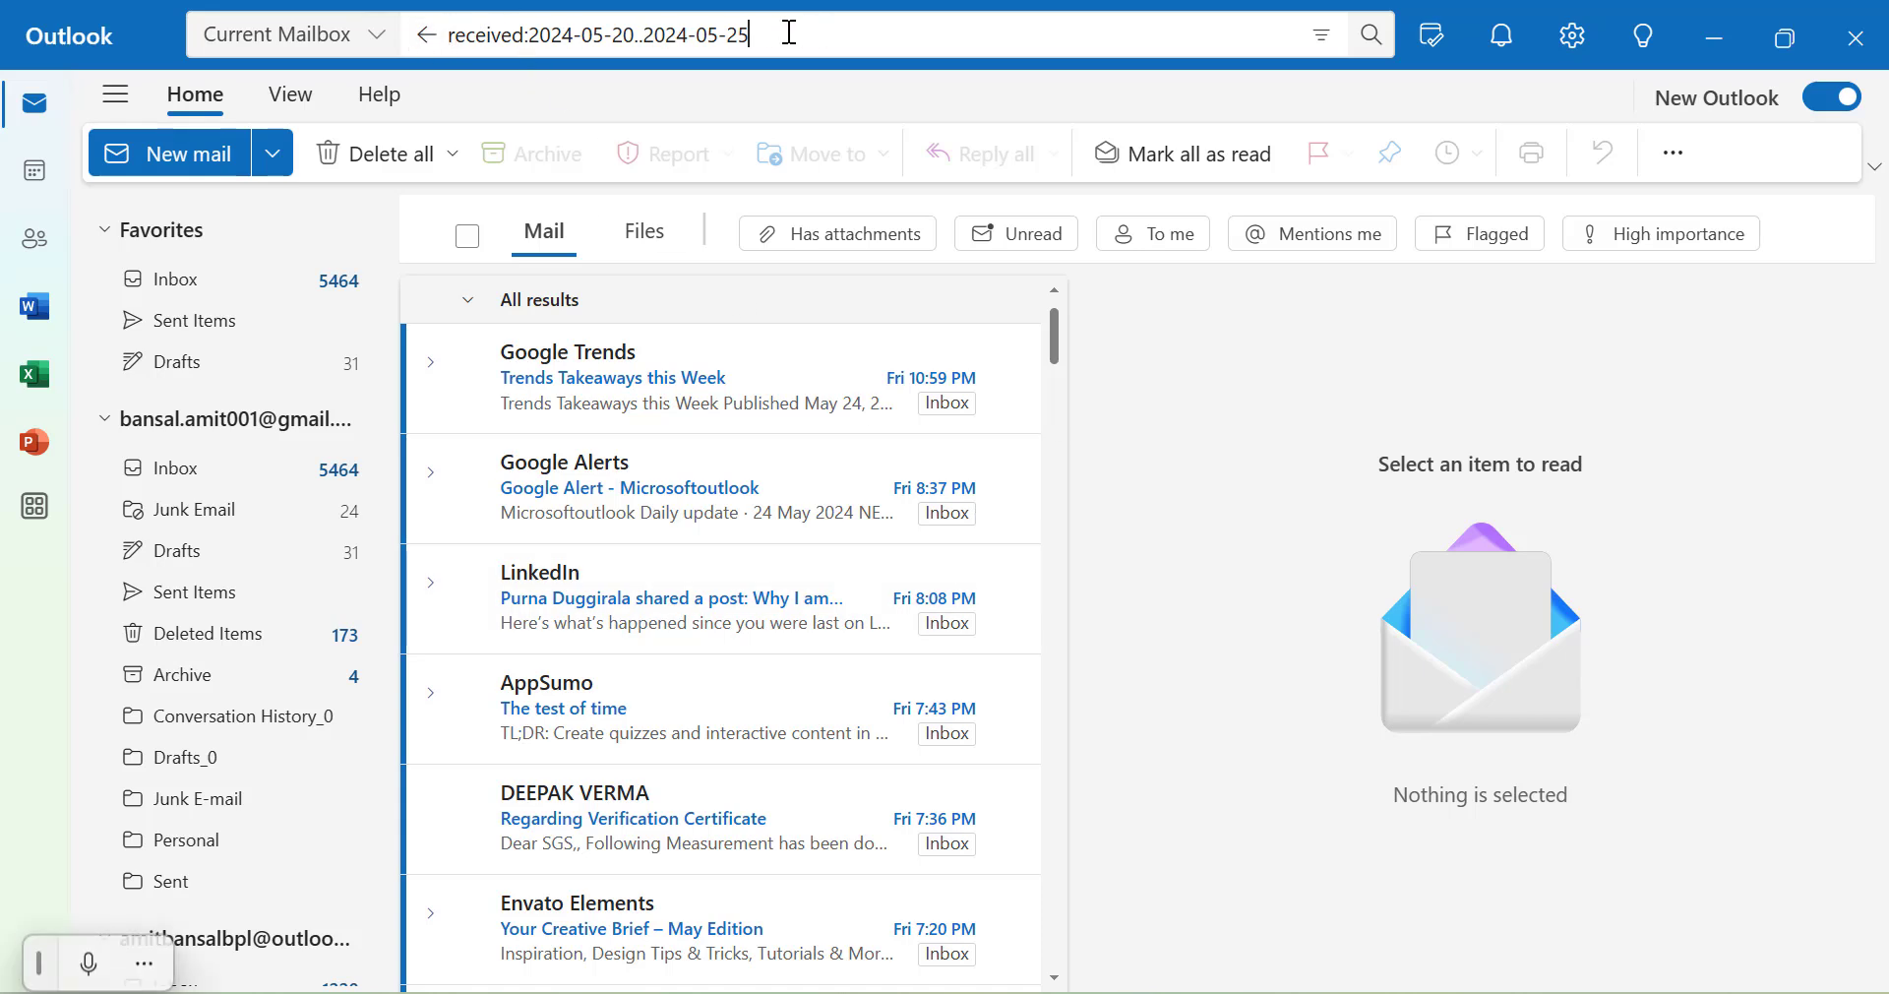
pyautogui.moveTo(790, 32); pyautogui.dragTo(433, 37)
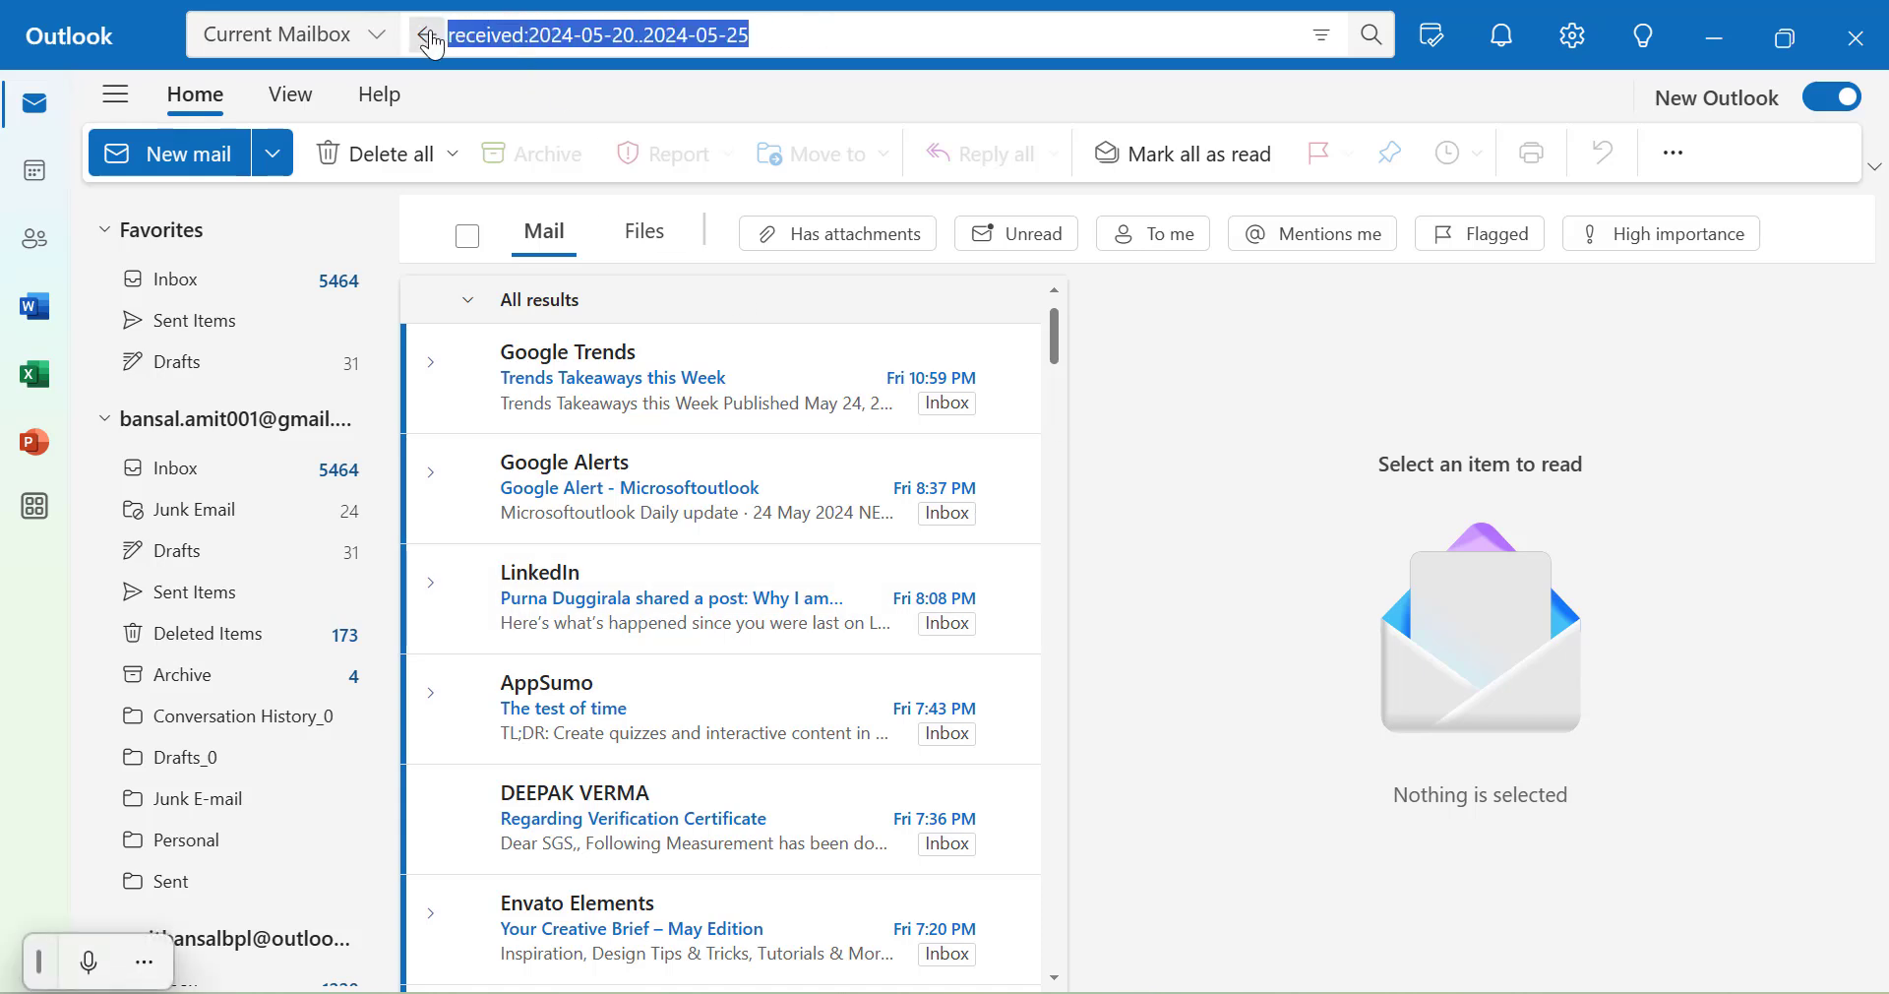
pyautogui.click(833, 38)
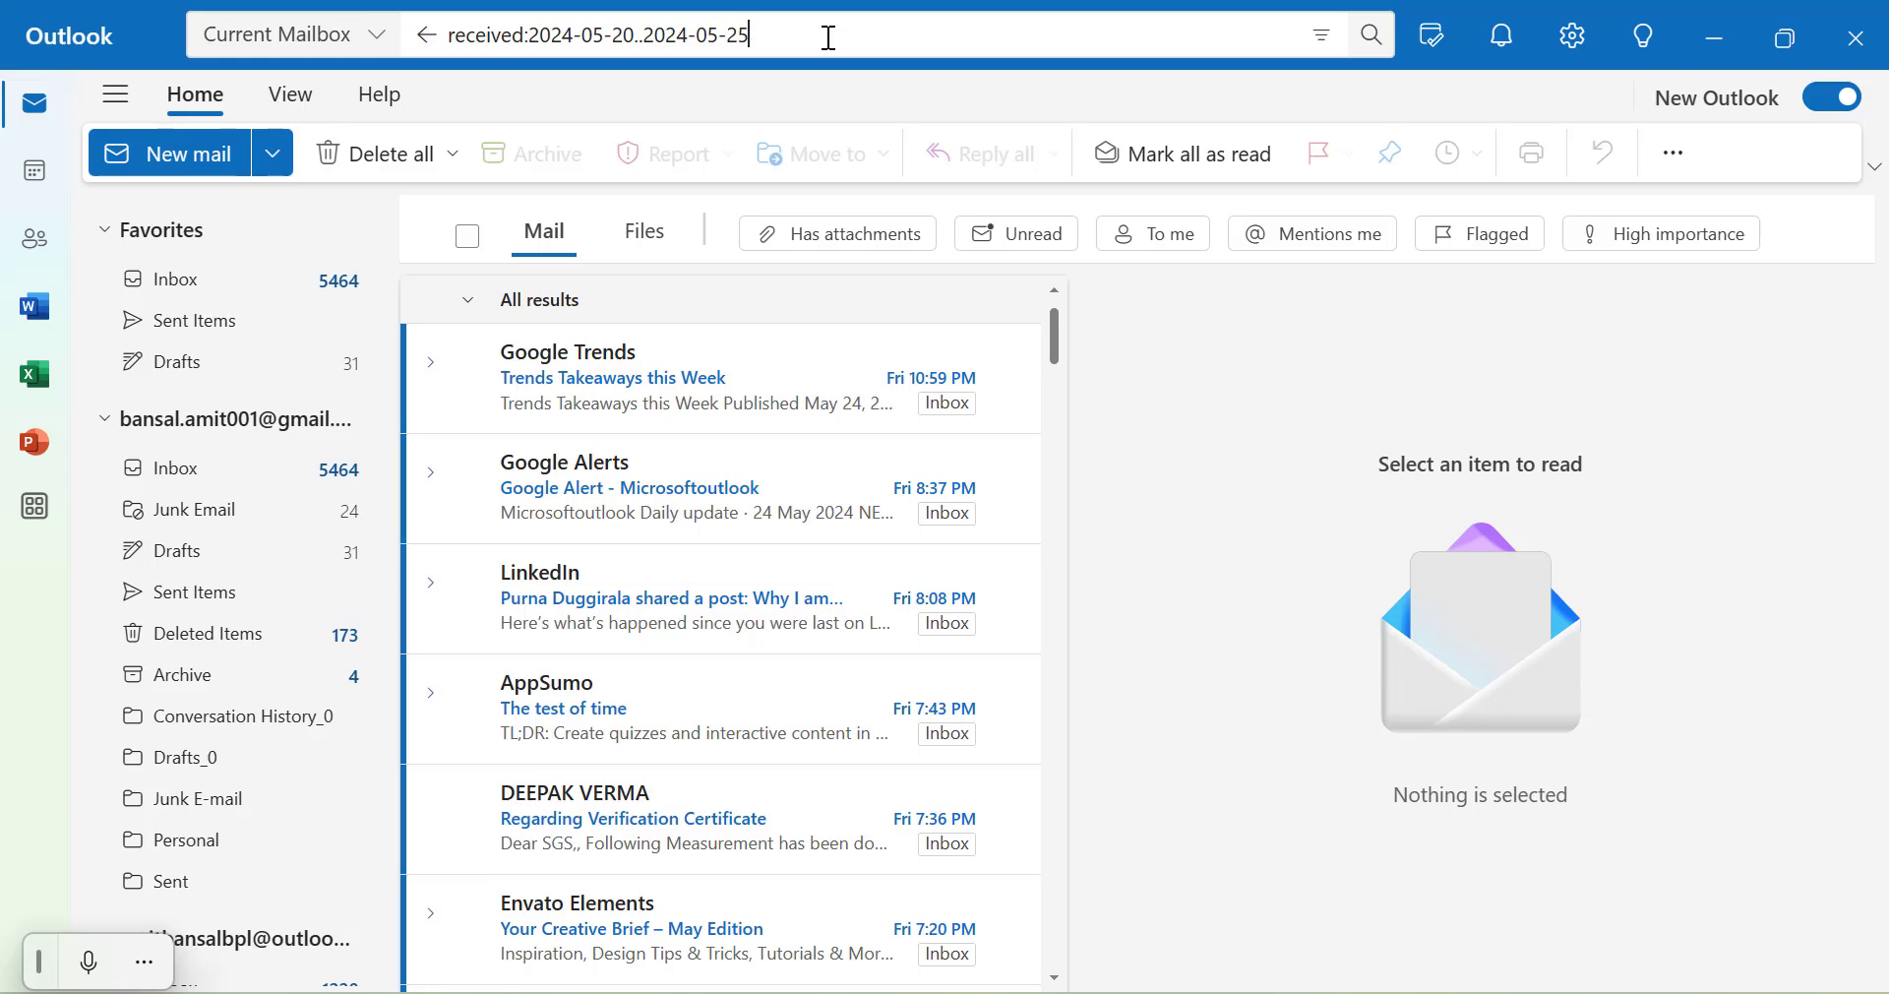
pyautogui.scroll(-10, 813, 481)
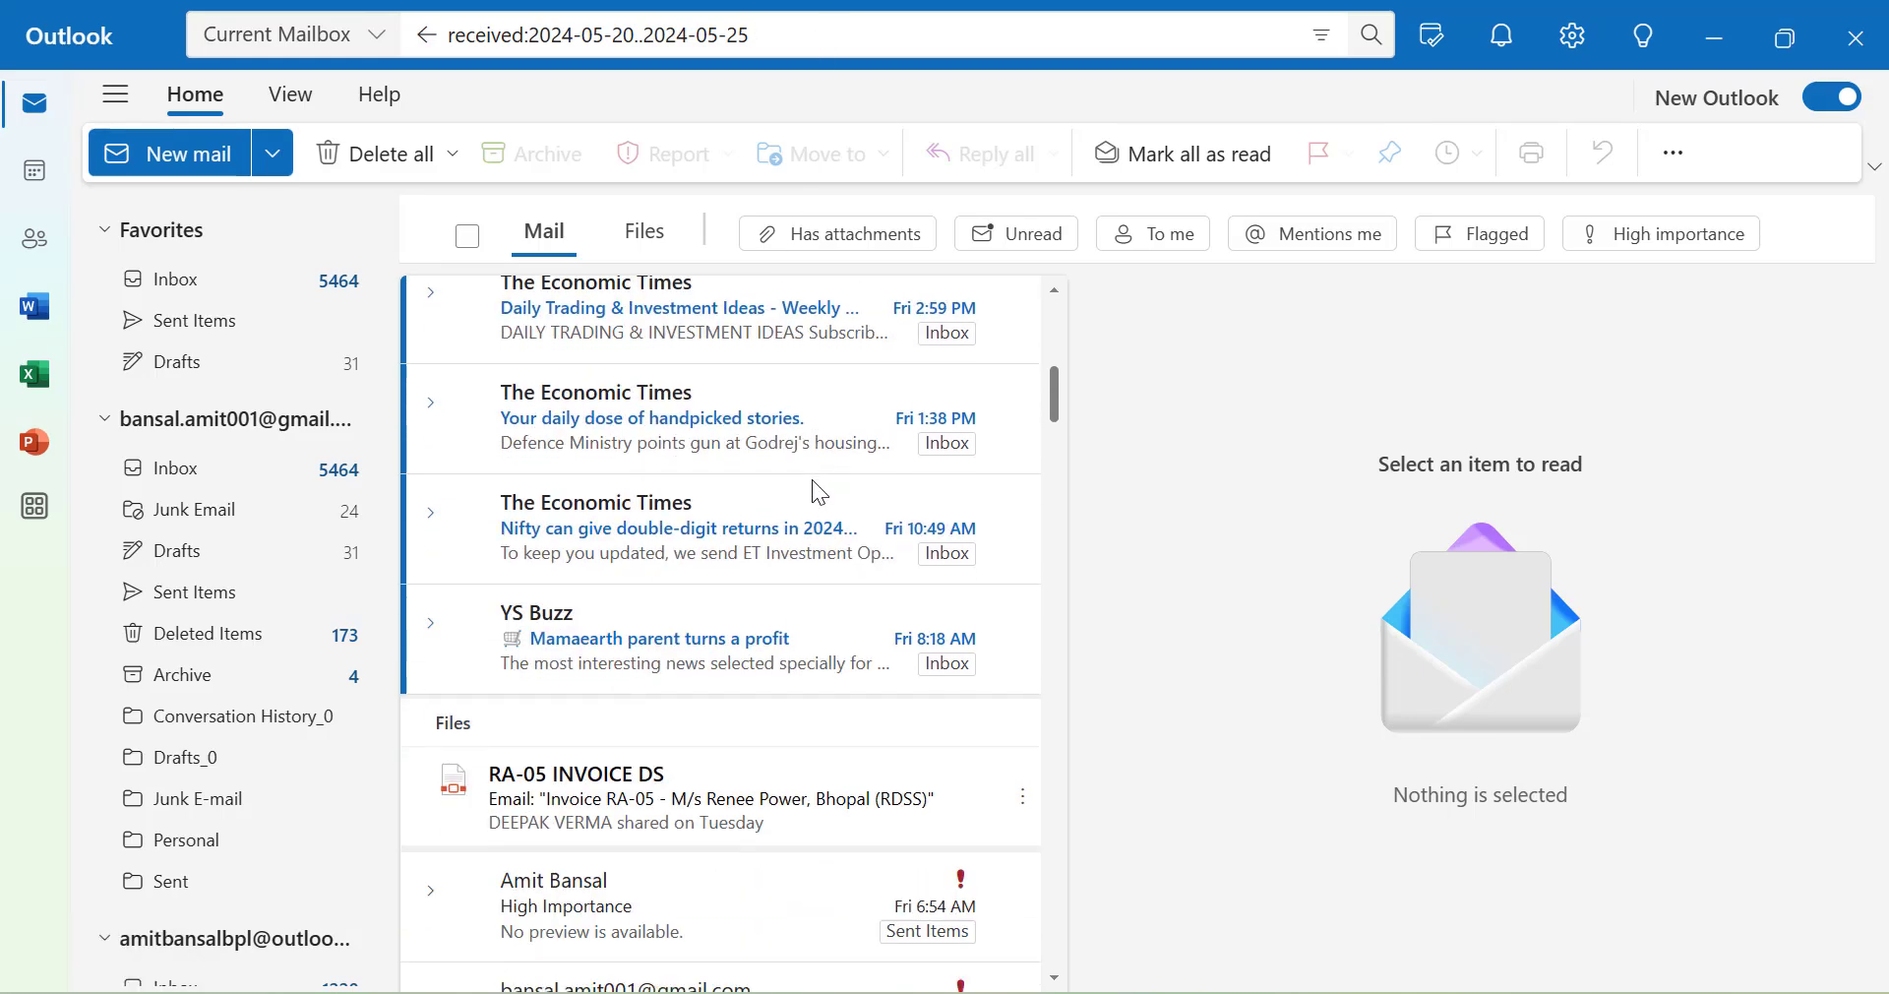
pyautogui.scroll(-15, 824, 495)
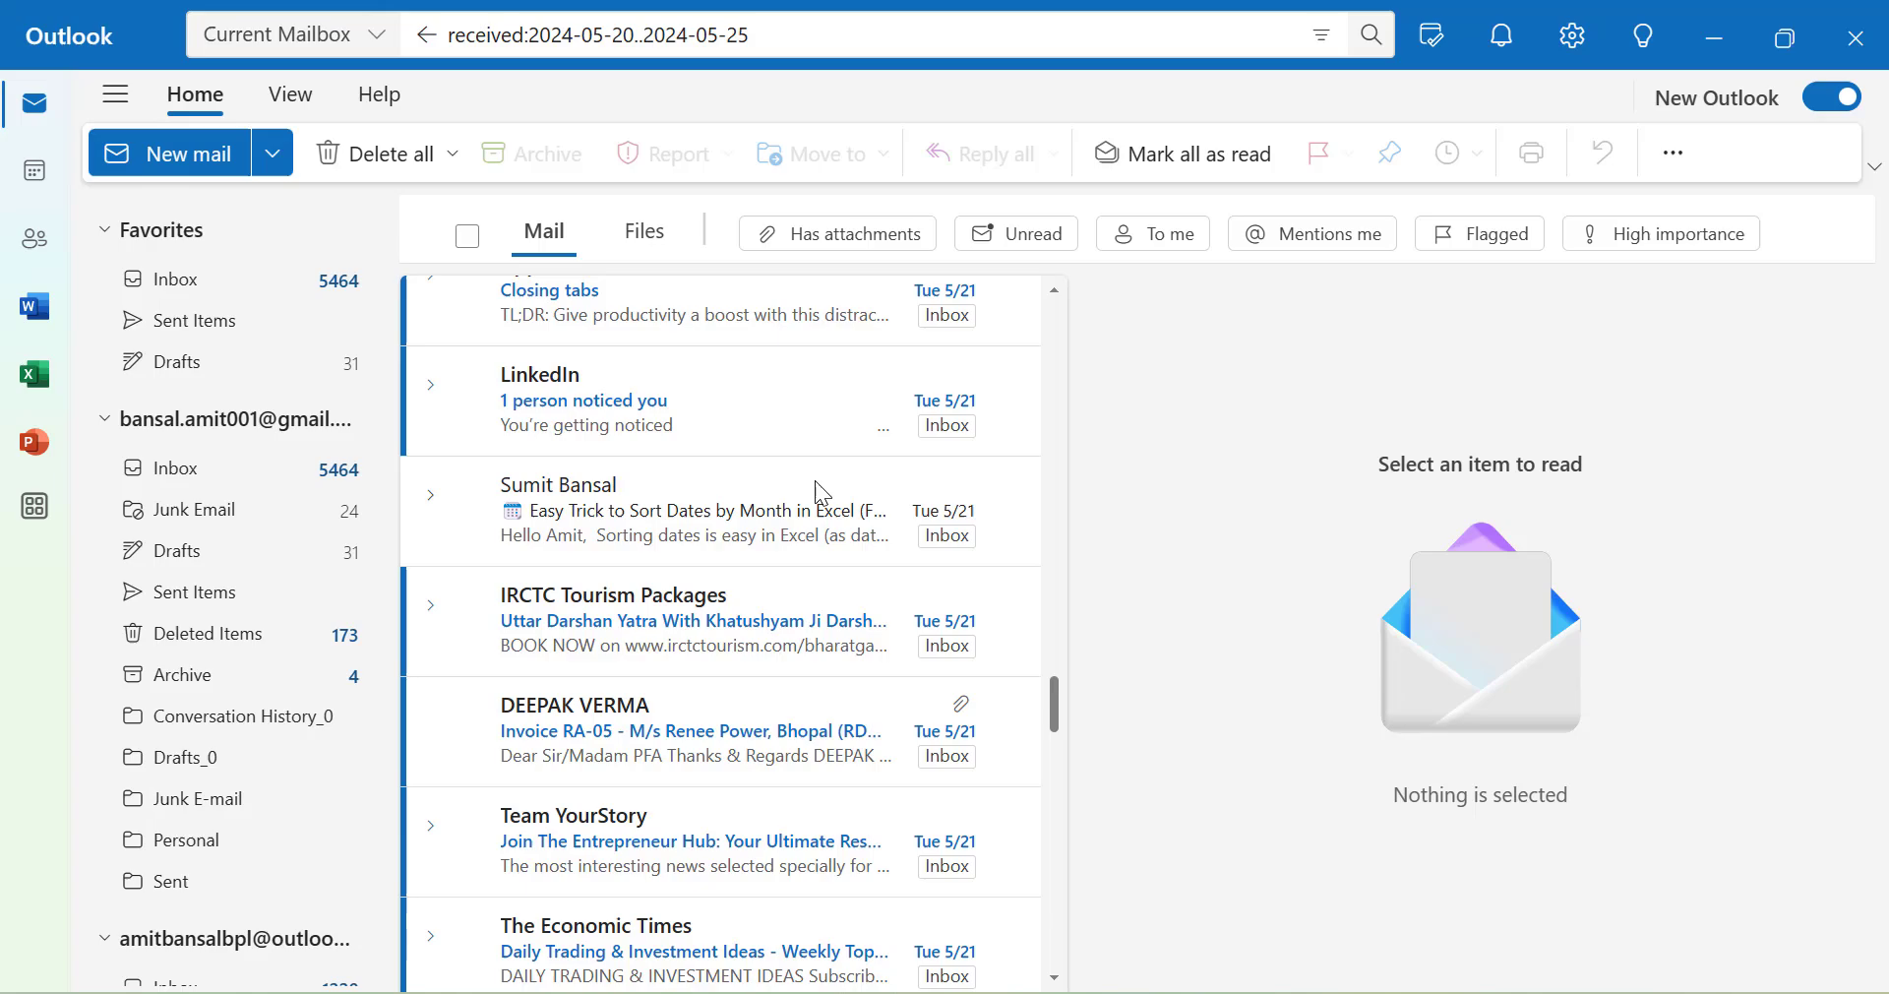
pyautogui.scroll(-12, 825, 495)
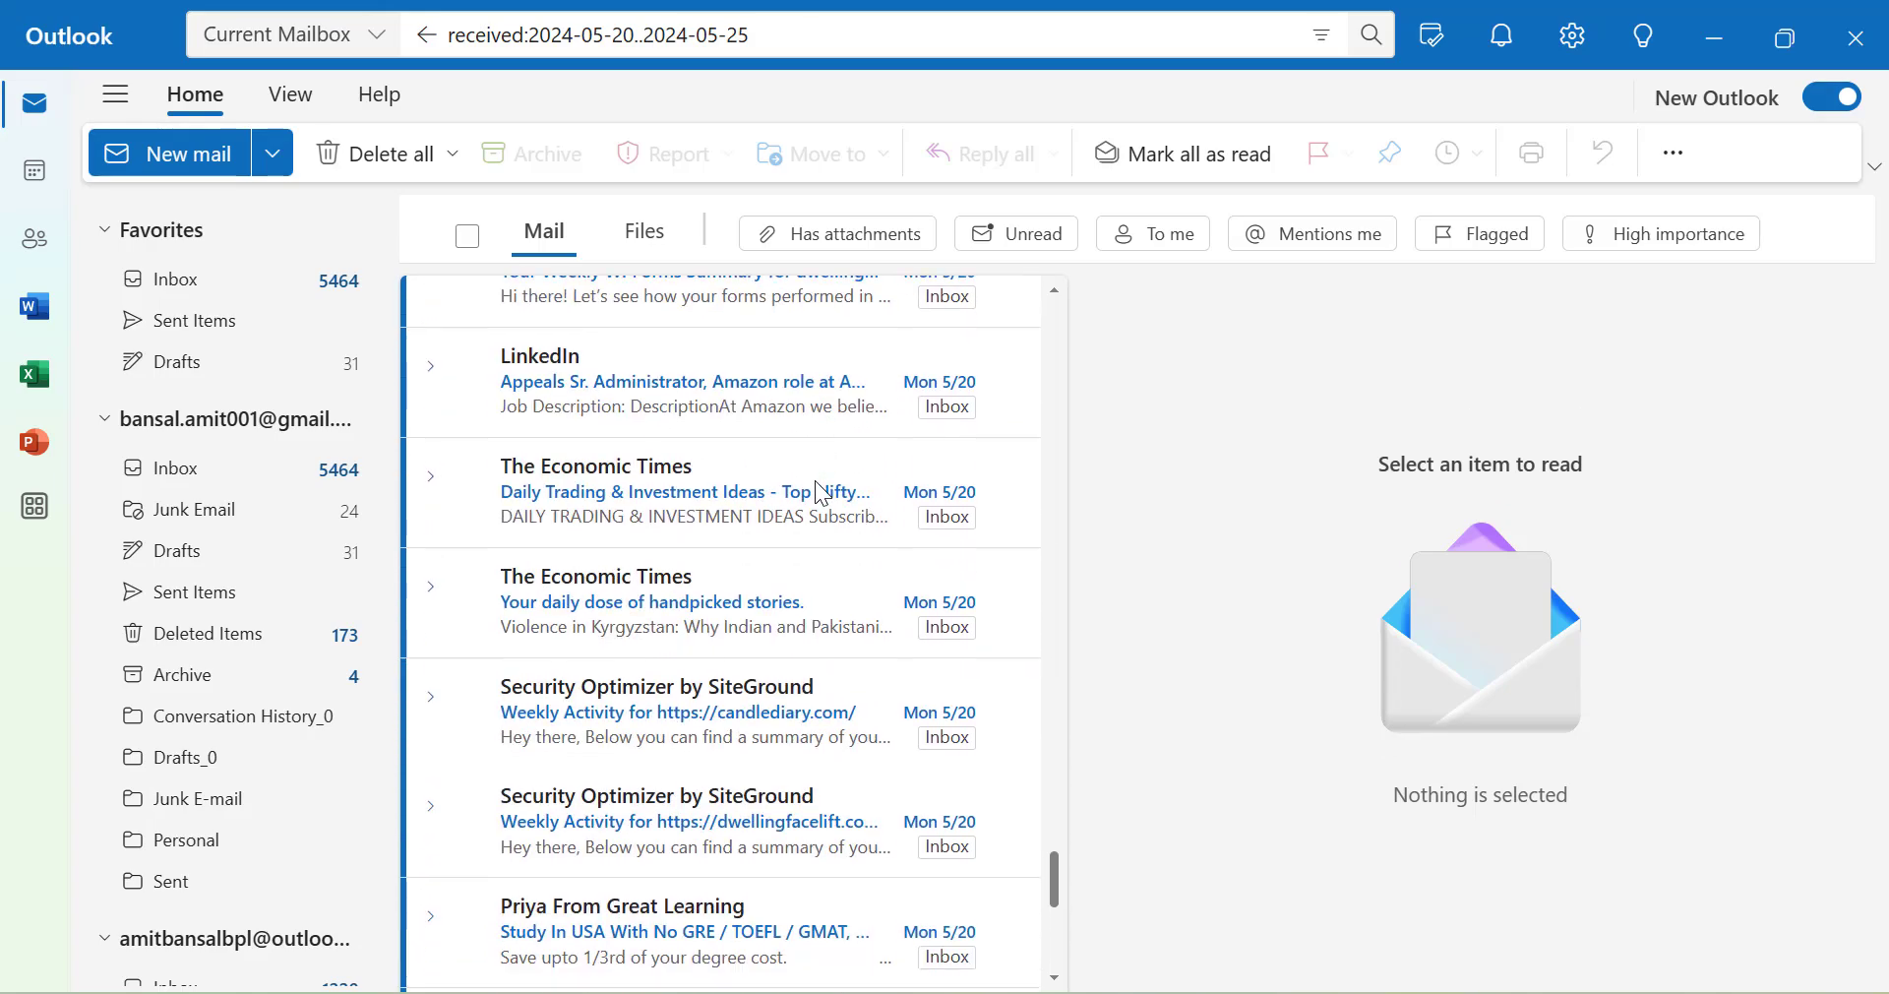
pyautogui.scroll(6, 825, 495)
pyautogui.scroll(15, 821, 489)
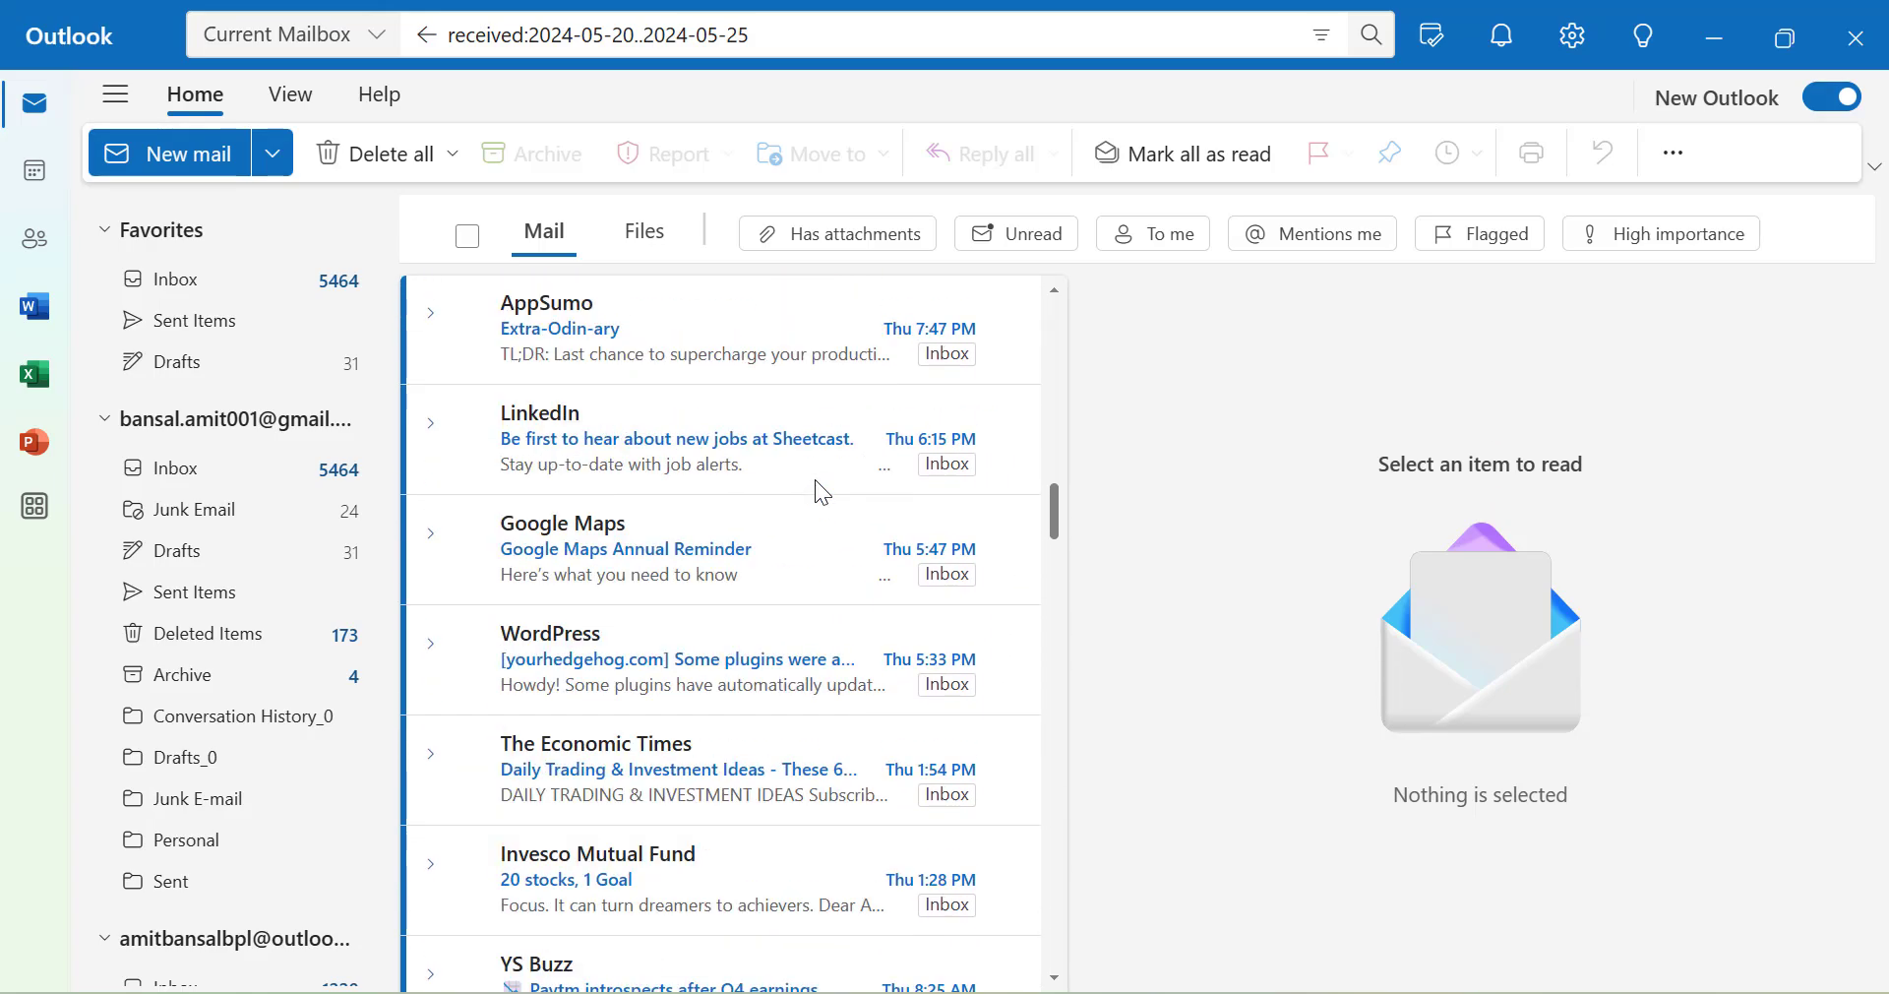